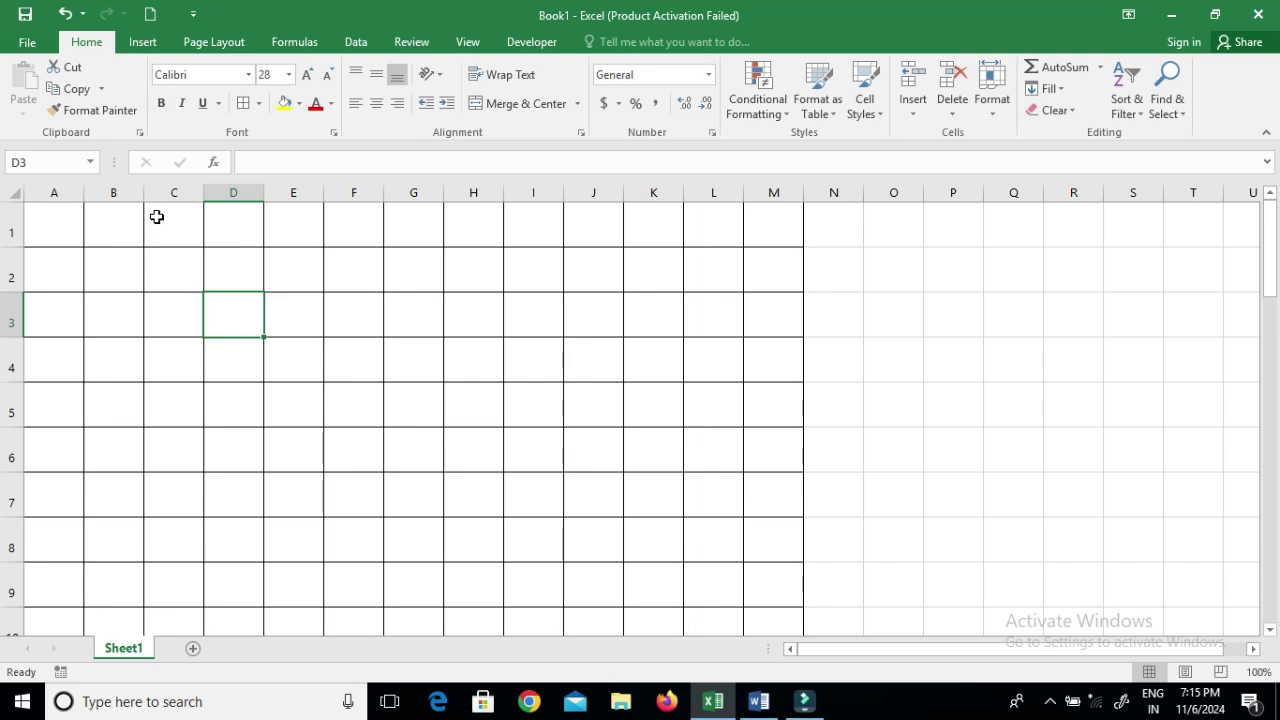
- Switch to Word and handwrite the title "Count" with the black pen, enclosing it in a box
key(alt+Tab)
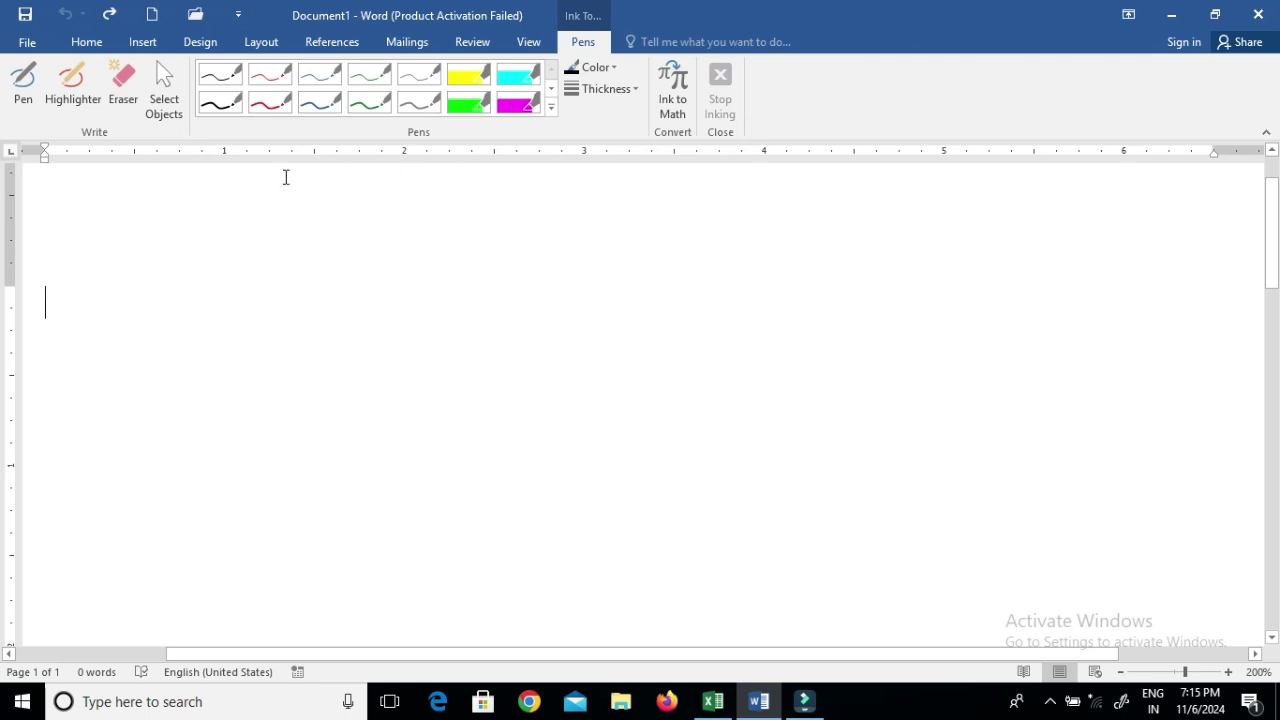
click(25, 85)
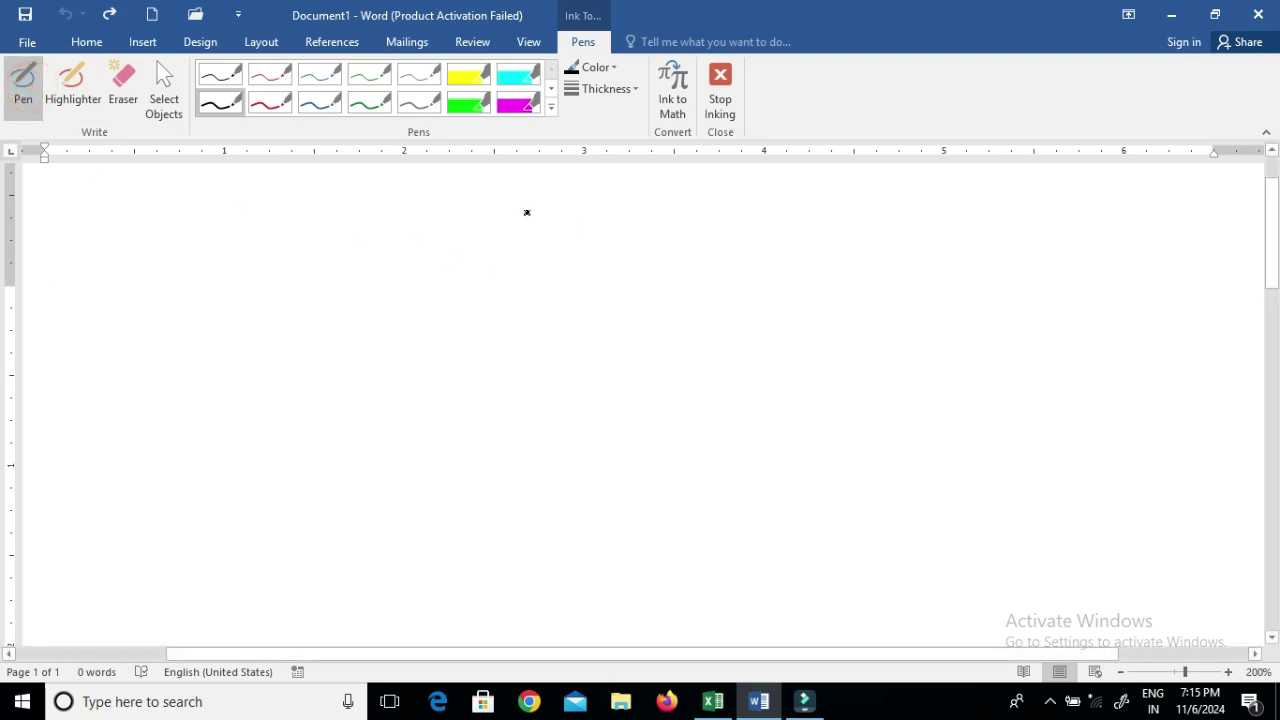
mouse_move(528, 191)
mouse_down()
mouse_move(527, 238)
mouse_move(550, 207)
mouse_up()
mouse_move(564, 200)
mouse_down()
mouse_move(586, 221)
mouse_move(642, 203)
mouse_up()
mouse_move(464, 175)
mouse_down()
mouse_move(582, 242)
mouse_move(702, 170)
mouse_up()
drag(458, 175, 730, 180)
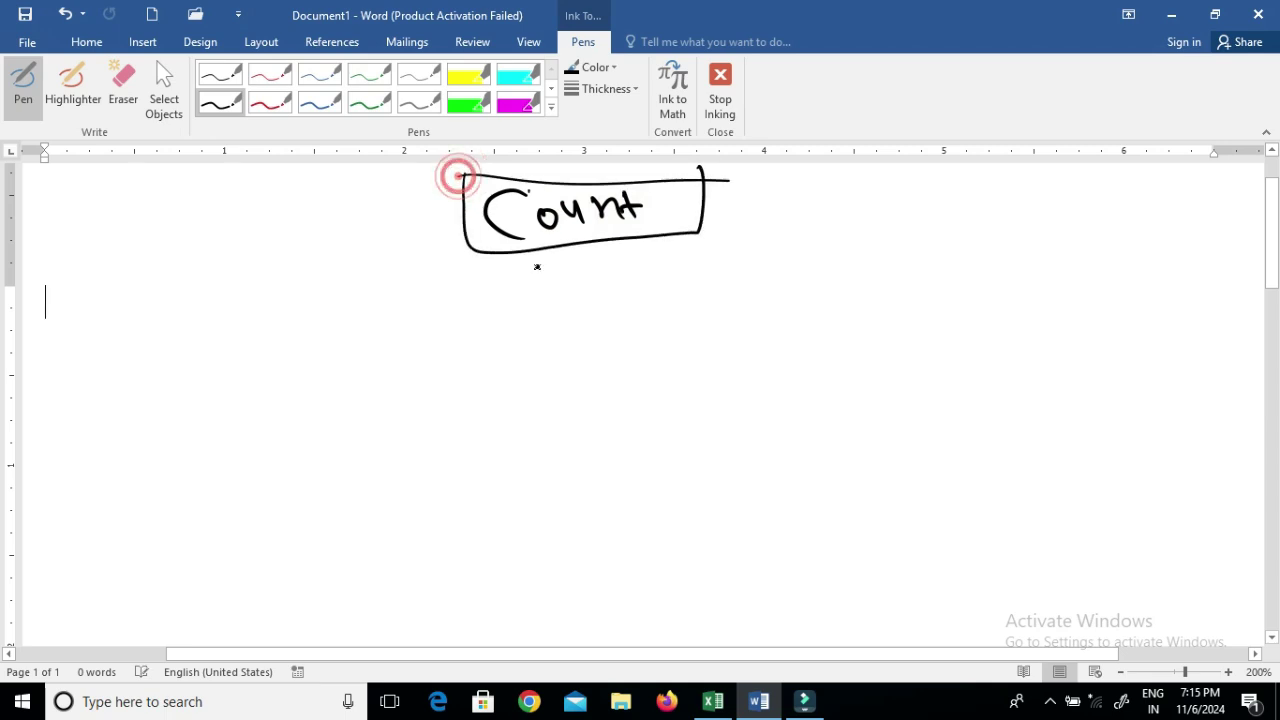
- Handwrite "5 Type of Count" beneath the boxed title and underline its last word
drag(548, 258, 522, 291)
mouse_move(593, 258)
mouse_down()
mouse_move(597, 288)
mouse_move(618, 253)
mouse_up()
drag(606, 262, 628, 290)
mouse_move(640, 258)
mouse_down()
mouse_move(642, 276)
mouse_move(656, 262)
mouse_move(724, 257)
mouse_move(723, 244)
mouse_up()
drag(750, 240, 768, 240)
mouse_move(829, 223)
mouse_down()
mouse_move(840, 233)
mouse_move(890, 210)
mouse_move(922, 228)
mouse_move(954, 213)
mouse_up()
drag(850, 215, 858, 232)
drag(805, 270, 1014, 240)
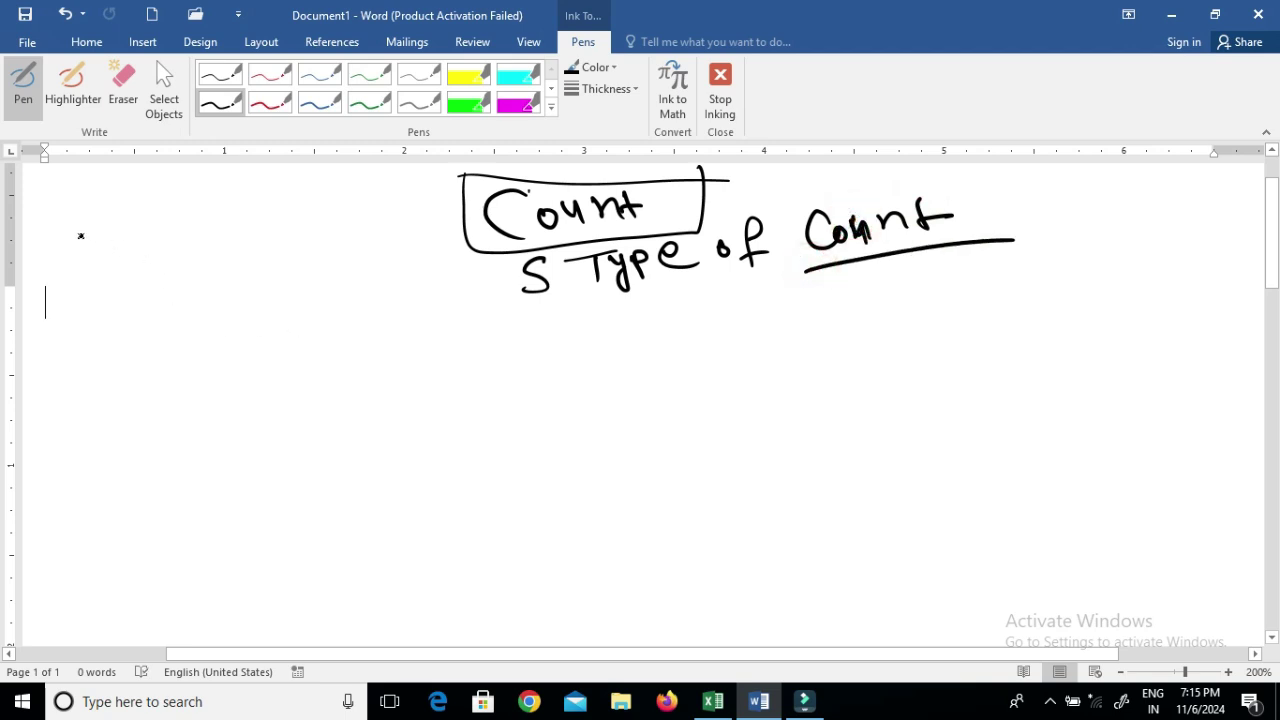
- Handwrite the list entries "Count", "CountA" and "Countblank" along the page's left side, joined by a vertical line with short branches
mouse_move(100, 210)
mouse_down()
mouse_move(72, 215)
mouse_move(194, 230)
mouse_move(214, 214)
mouse_up()
mouse_move(100, 262)
mouse_down()
mouse_move(96, 292)
mouse_move(144, 270)
mouse_up()
mouse_move(148, 286)
mouse_down()
mouse_move(178, 272)
mouse_move(190, 282)
mouse_up()
mouse_move(172, 268)
mouse_down()
mouse_move(234, 270)
mouse_move(230, 256)
mouse_up()
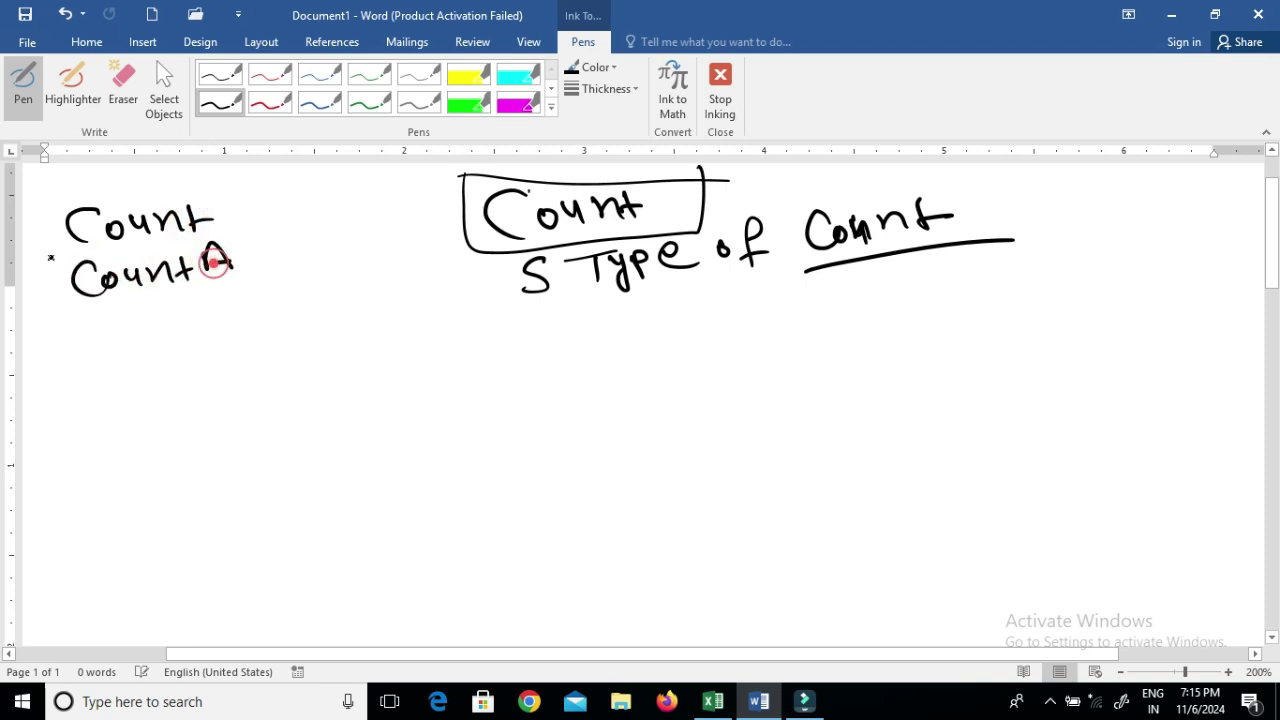
drag(68, 212, 40, 512)
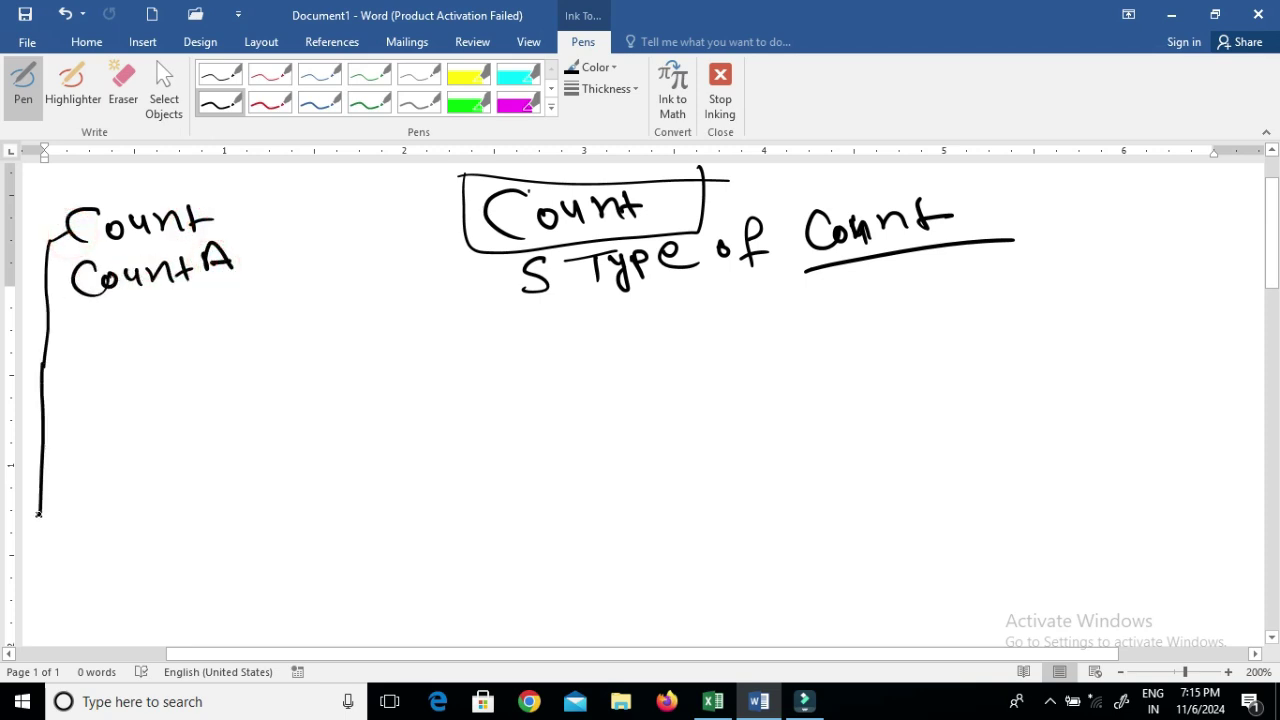
drag(46, 300, 74, 290)
mouse_move(44, 343)
mouse_down()
mouse_move(113, 340)
mouse_move(178, 305)
mouse_move(180, 330)
mouse_move(229, 300)
mouse_move(320, 297)
mouse_up()
- Extend the handwritten list with the entries "Countif" and "Countifs", each with an arrow from the vertical line
mouse_move(45, 400)
mouse_down()
mouse_move(95, 402)
mouse_move(92, 414)
mouse_up()
mouse_move(152, 377)
mouse_down()
mouse_move(245, 382)
mouse_move(240, 372)
mouse_move(272, 355)
mouse_move(280, 377)
mouse_up()
click(280, 343)
mouse_move(318, 324)
mouse_down()
mouse_move(300, 385)
mouse_move(334, 367)
mouse_up()
mouse_move(48, 418)
mouse_down()
mouse_move(46, 500)
mouse_move(165, 458)
mouse_up()
drag(165, 458, 125, 487)
drag(132, 428, 120, 445)
mouse_move(226, 424)
mouse_down()
mouse_move(230, 458)
mouse_move(300, 425)
mouse_move(325, 440)
mouse_up()
mouse_move(320, 420)
mouse_down()
mouse_move(347, 401)
mouse_move(342, 438)
mouse_move(396, 418)
mouse_up()
drag(42, 498, 55, 558)
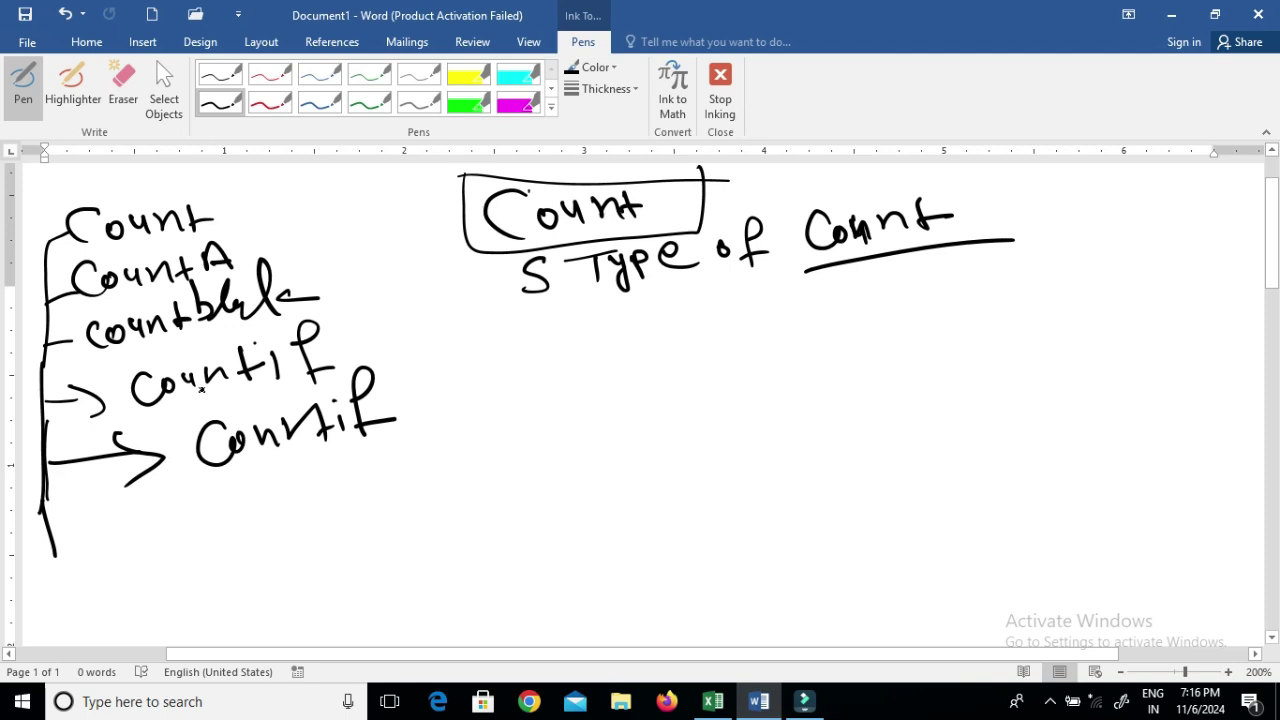
drag(405, 391, 380, 432)
- Outline the whole list, ticking its first three entries and boxing Countif and Countifs together
mouse_move(228, 212)
mouse_down()
mouse_move(322, 222)
mouse_move(472, 435)
mouse_move(180, 530)
mouse_move(50, 535)
mouse_up()
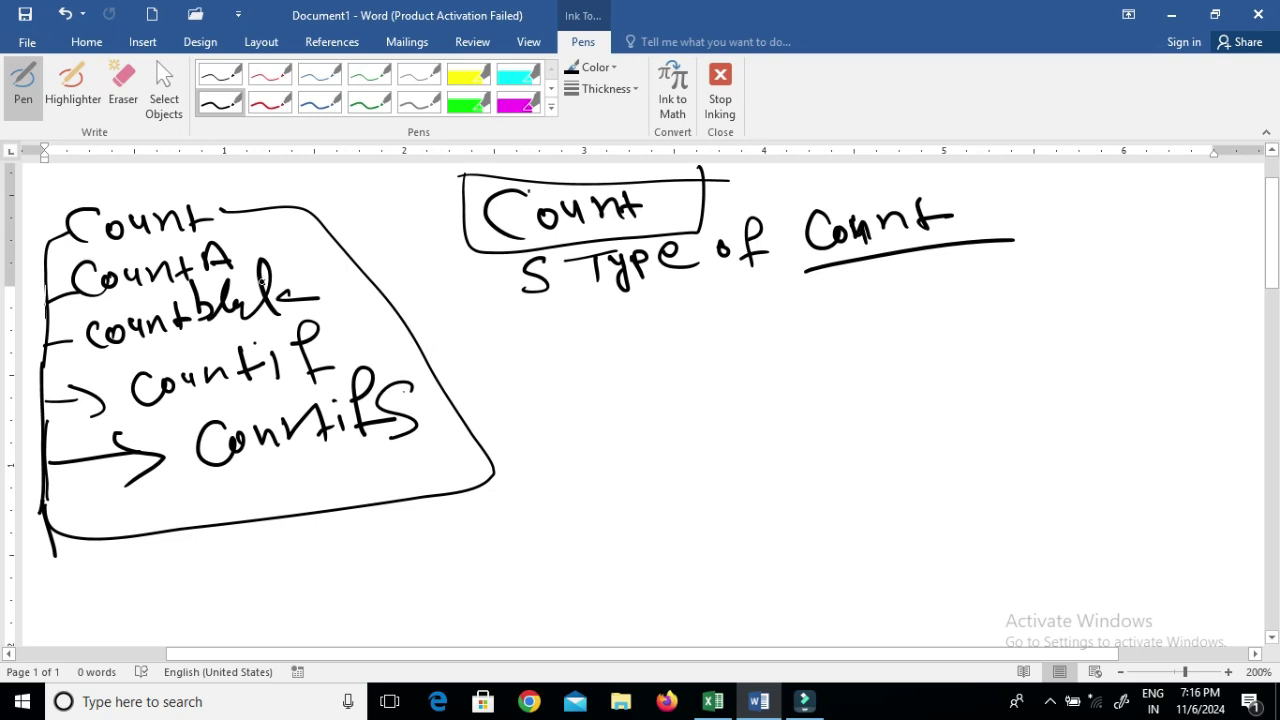
drag(222, 210, 290, 190)
drag(242, 245, 320, 215)
mouse_move(292, 264)
mouse_down()
mouse_move(347, 259)
mouse_move(340, 306)
mouse_move(75, 370)
mouse_move(214, 495)
mouse_move(456, 426)
mouse_move(357, 329)
mouse_up()
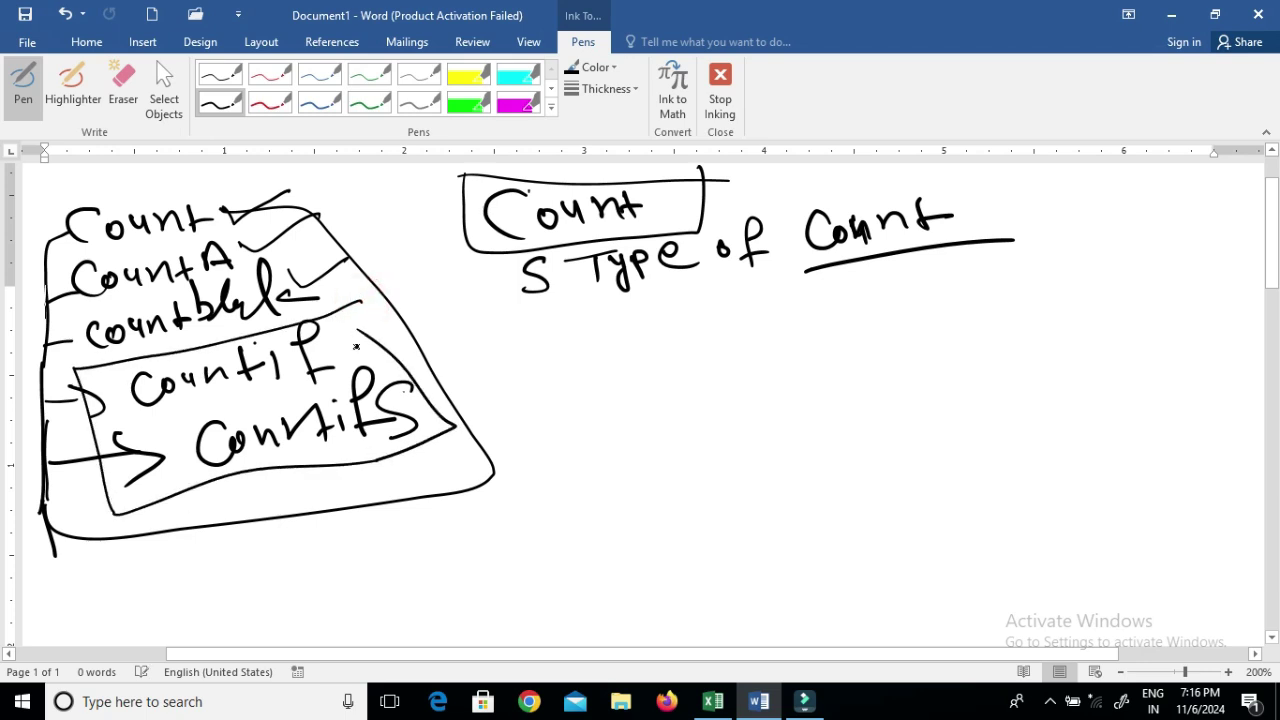
drag(279, 467, 318, 497)
- Handwrite a separate "Countif" heading to the right of the list, underline it repeatedly and draw a downward arrow from it
mouse_move(680, 333)
mouse_down()
mouse_move(745, 362)
mouse_move(766, 345)
mouse_up()
mouse_move(686, 366)
mouse_down()
mouse_move(703, 352)
mouse_move(771, 355)
mouse_up()
mouse_move(786, 310)
mouse_down()
mouse_move(787, 357)
mouse_move(804, 341)
mouse_move(822, 362)
mouse_up()
click(822, 314)
mouse_move(872, 298)
mouse_down()
mouse_move(848, 370)
mouse_move(882, 340)
mouse_up()
drag(632, 401, 888, 396)
drag(612, 430, 888, 398)
mouse_move(735, 376)
mouse_down()
mouse_move(708, 456)
mouse_move(752, 420)
mouse_up()
drag(704, 463, 752, 423)
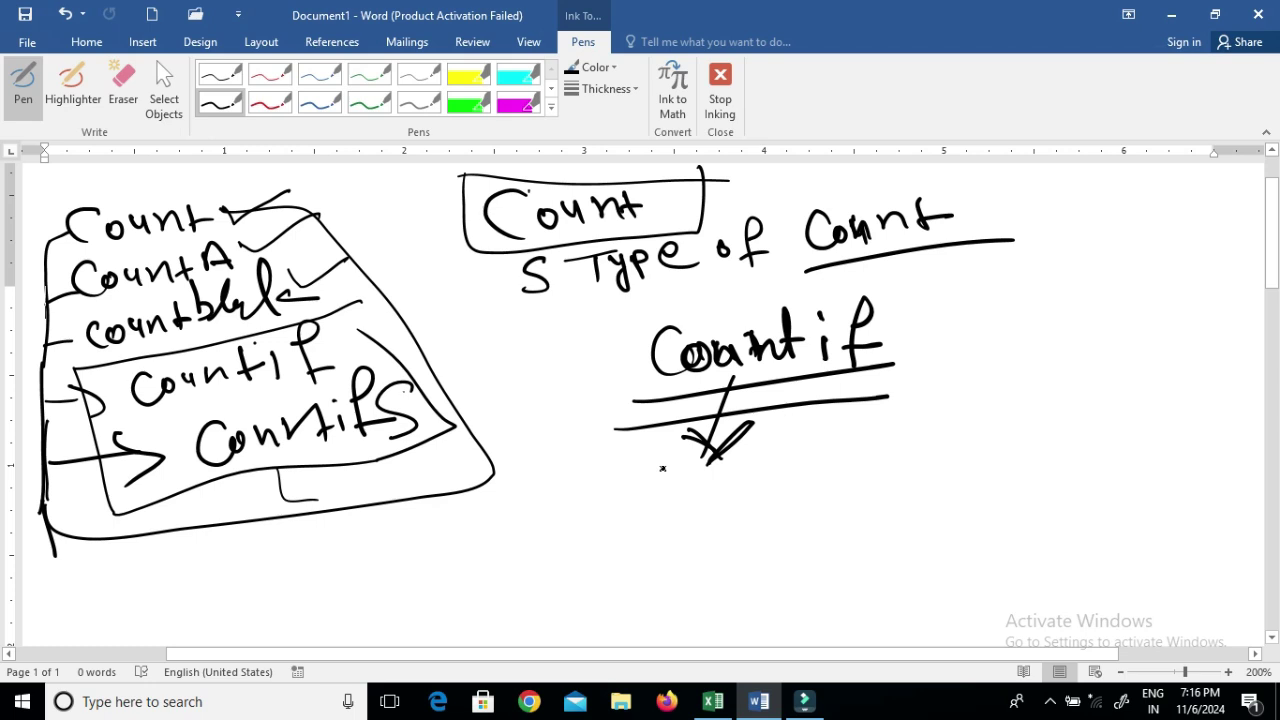
- Handwrite "only product Count" below the Countif heading's arrow and underline it with an arrow line
click(533, 315)
mouse_move(555, 468)
mouse_down()
mouse_move(612, 488)
mouse_move(651, 462)
mouse_move(634, 490)
mouse_move(680, 468)
mouse_move(762, 482)
mouse_move(778, 470)
mouse_move(806, 486)
mouse_move(855, 445)
mouse_move(862, 472)
mouse_move(905, 482)
mouse_move(1005, 462)
mouse_up()
drag(560, 514, 1022, 497)
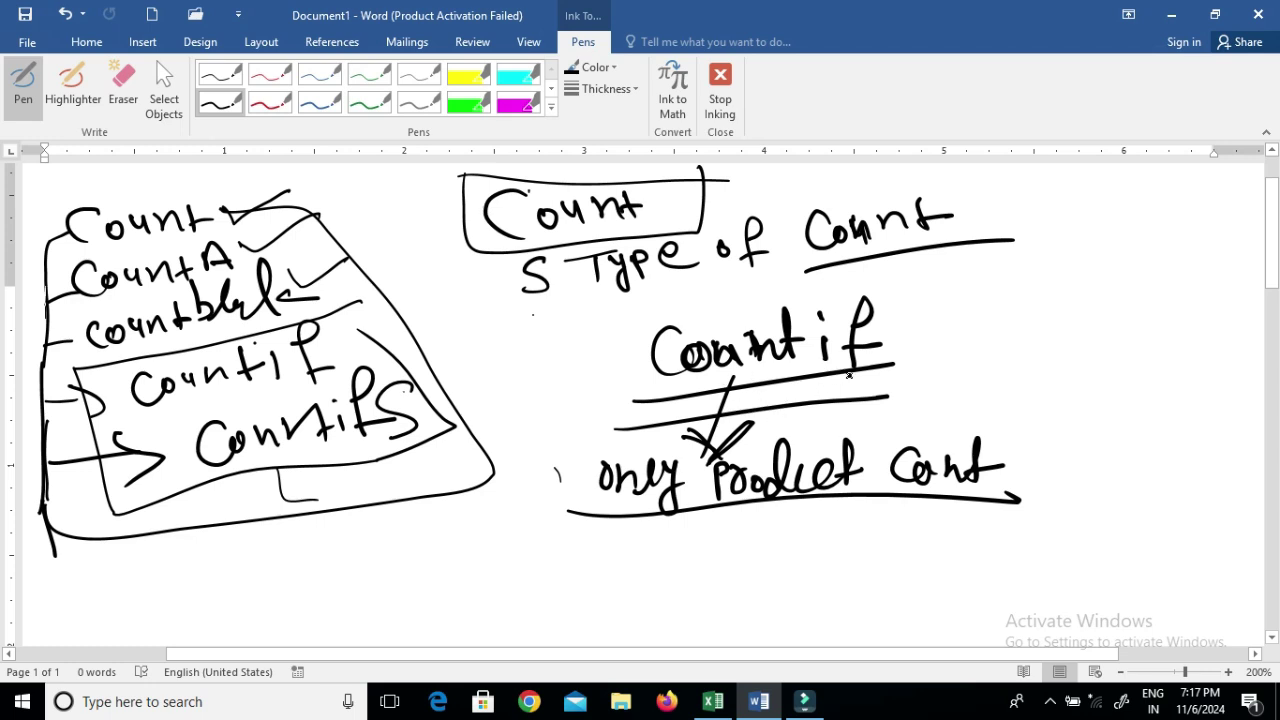
- Draw an arrow down from the Countifs entry to a boxed handwritten note reading "multipal product Count"
drag(333, 457, 340, 512)
mouse_move(320, 516)
mouse_down()
mouse_move(356, 518)
mouse_move(357, 540)
mouse_up()
mouse_move(284, 603)
mouse_down()
mouse_move(290, 585)
mouse_move(342, 598)
mouse_up()
mouse_move(352, 598)
mouse_down()
mouse_move(368, 563)
mouse_move(384, 592)
mouse_up()
mouse_move(416, 544)
mouse_down()
mouse_move(404, 586)
mouse_move(452, 586)
mouse_move(460, 568)
mouse_up()
drag(496, 562, 502, 576)
drag(516, 540, 516, 574)
mouse_move(556, 556)
mouse_down()
mouse_move(556, 590)
mouse_move(574, 560)
mouse_move(620, 565)
mouse_move(655, 548)
mouse_move(680, 575)
mouse_move(741, 546)
mouse_move(800, 572)
mouse_move(834, 566)
mouse_up()
mouse_move(838, 548)
mouse_down()
mouse_move(858, 562)
mouse_move(905, 512)
mouse_move(926, 543)
mouse_up()
mouse_move(280, 615)
mouse_down()
mouse_move(926, 573)
mouse_move(610, 518)
mouse_move(278, 590)
mouse_up()
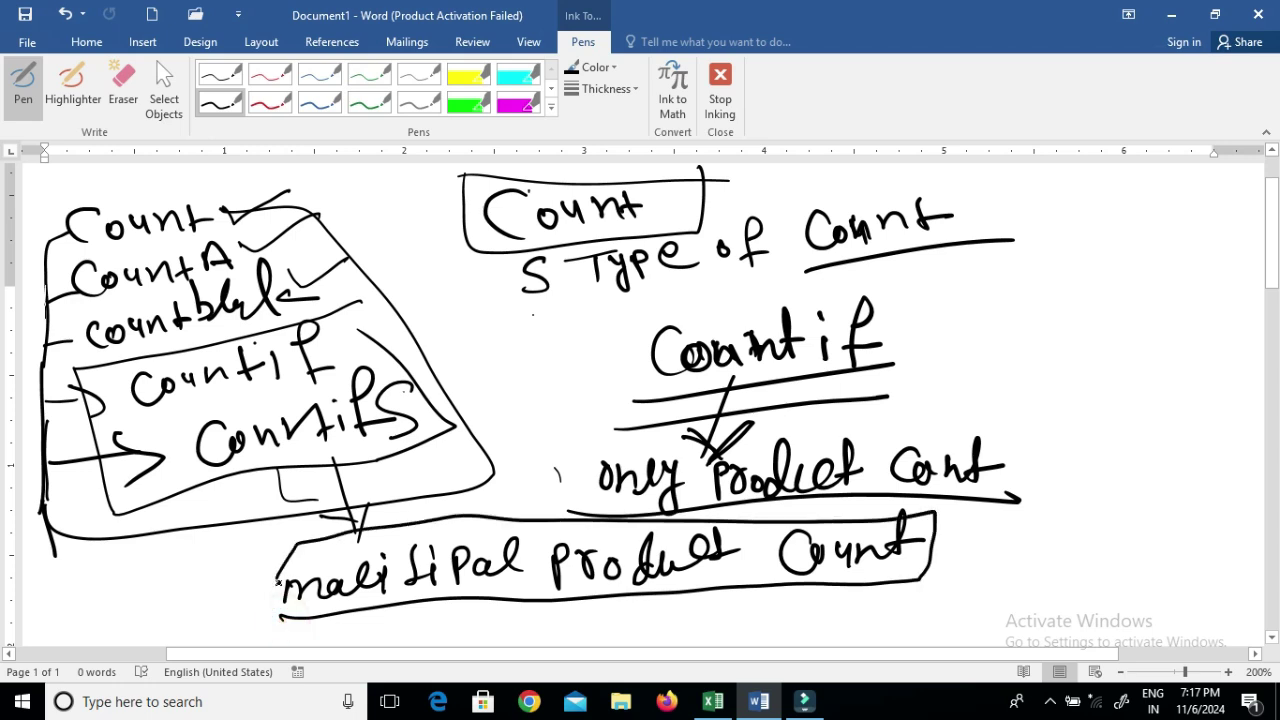
- Add tick marks to the single-product note, the multiple-product note and the Countif list entry
drag(917, 422, 1004, 415)
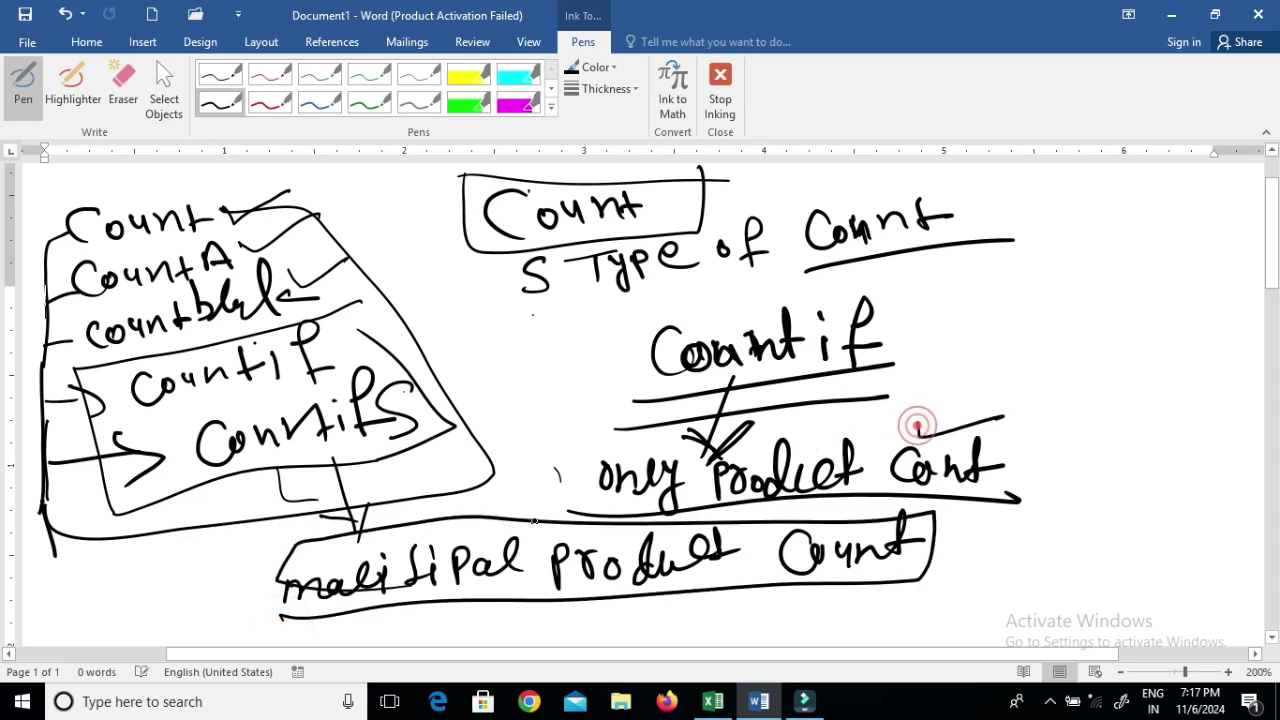
drag(476, 594, 580, 584)
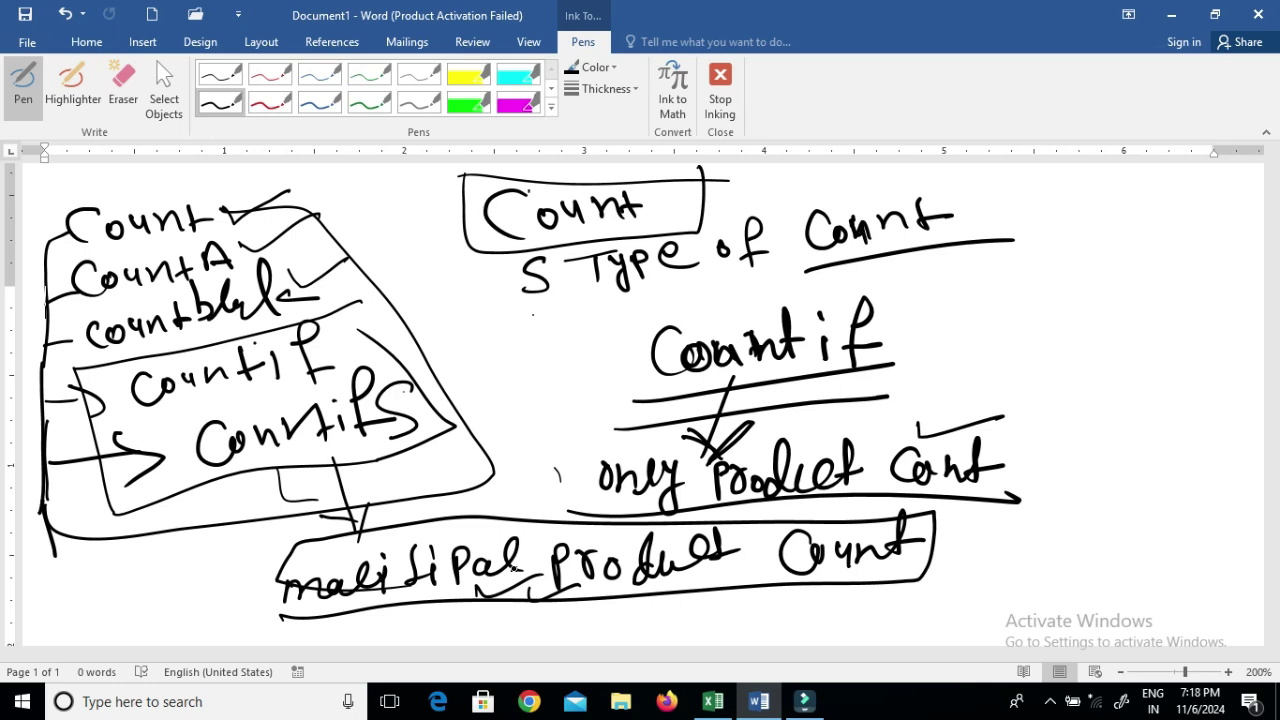
mouse_move(322, 372)
mouse_down()
mouse_move(394, 322)
mouse_move(438, 326)
mouse_up()
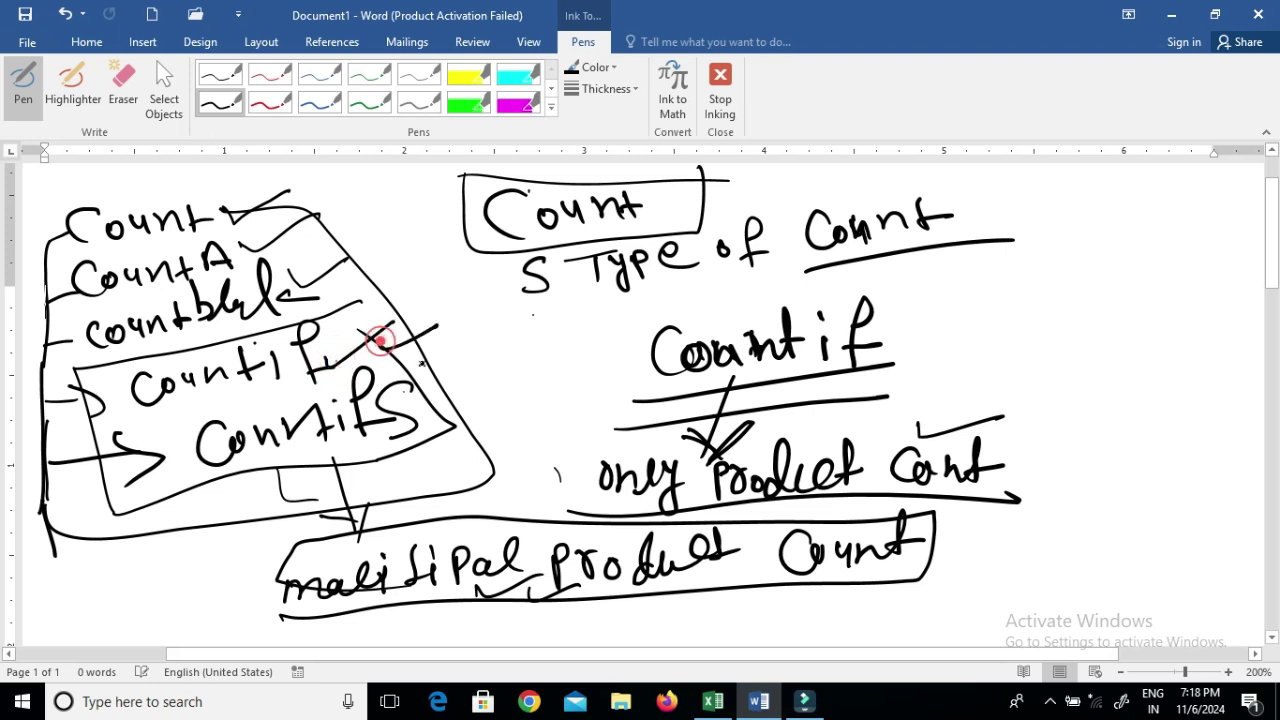
- Point from the Countif list entry to a short underlined handwritten note, and add a circled "Sum" note above it
mouse_move(341, 335)
mouse_down()
mouse_move(396, 320)
mouse_move(402, 342)
mouse_move(467, 338)
mouse_move(470, 326)
mouse_up()
mouse_move(478, 320)
mouse_down()
mouse_move(532, 316)
mouse_move(490, 372)
mouse_move(570, 320)
mouse_up()
mouse_move(468, 382)
mouse_down()
mouse_move(560, 345)
mouse_move(575, 364)
mouse_move(512, 391)
mouse_move(510, 411)
mouse_up()
drag(534, 396, 556, 402)
drag(566, 377, 570, 402)
drag(556, 388, 585, 382)
drag(480, 438, 600, 380)
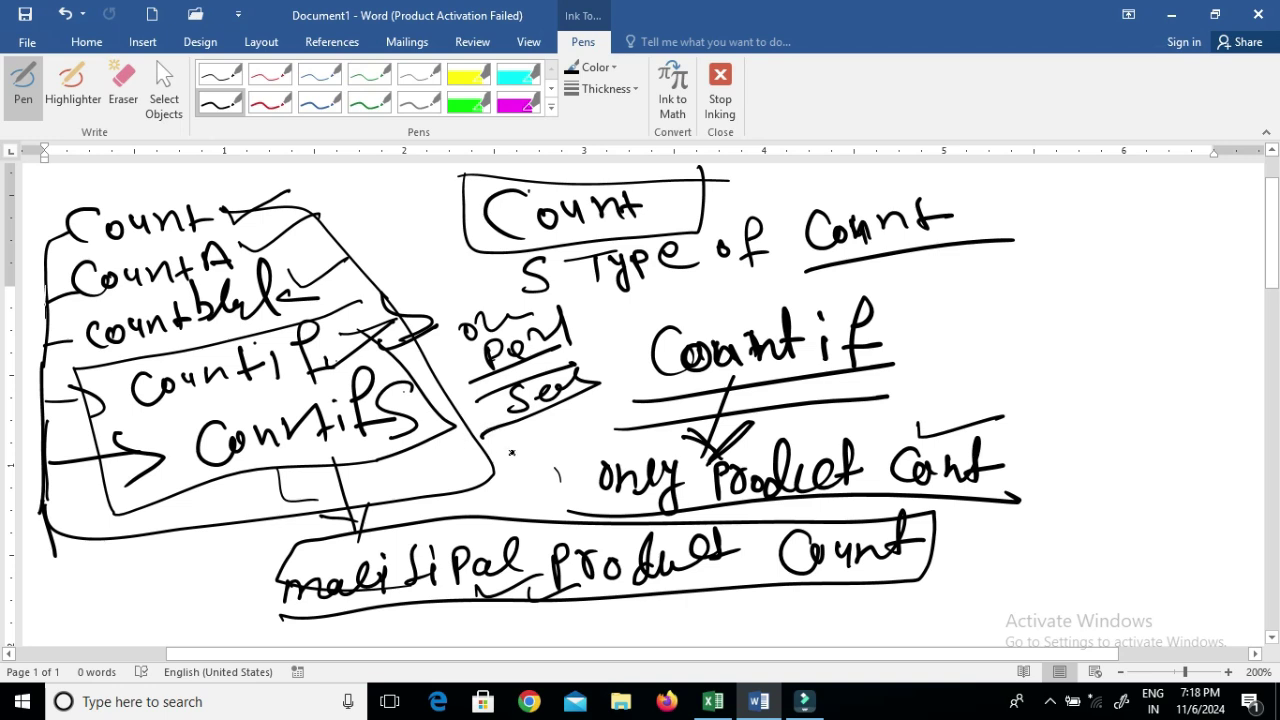
mouse_move(338, 326)
mouse_down()
mouse_move(350, 332)
mouse_move(408, 282)
mouse_up()
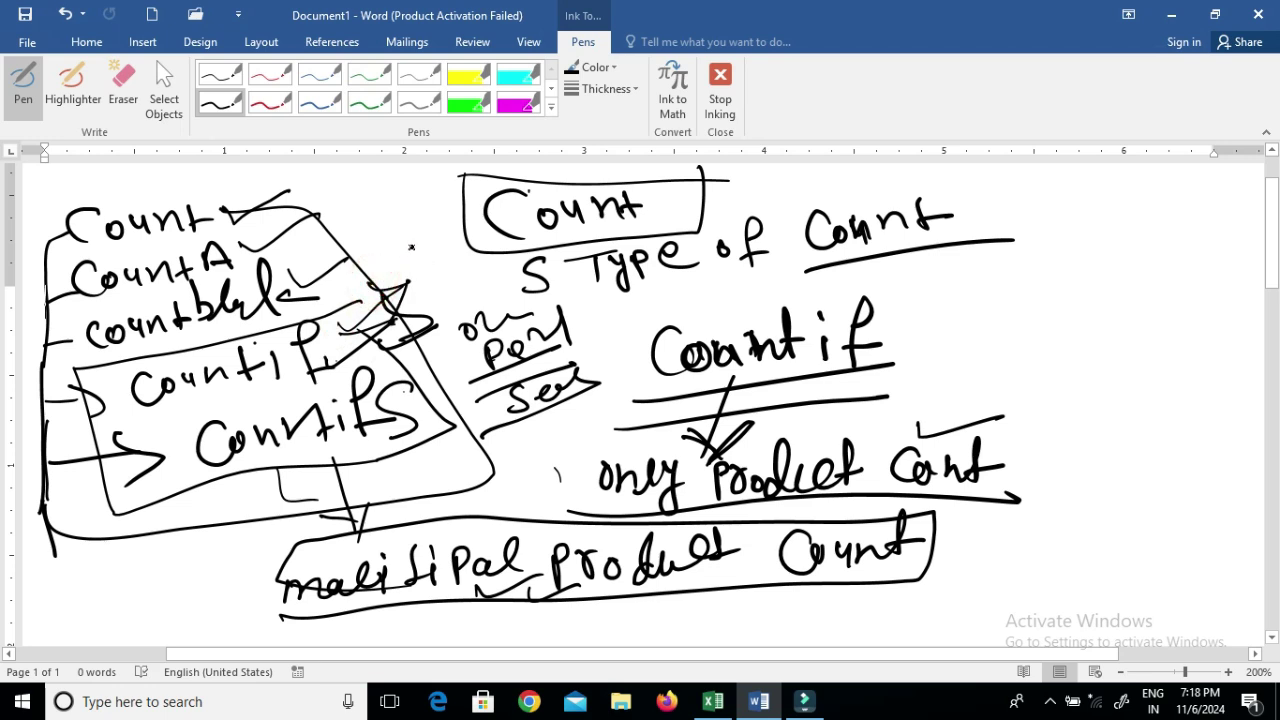
mouse_move(417, 187)
mouse_down()
mouse_move(386, 209)
mouse_move(439, 244)
mouse_move(416, 304)
mouse_move(499, 270)
mouse_move(489, 244)
mouse_move(514, 238)
mouse_up()
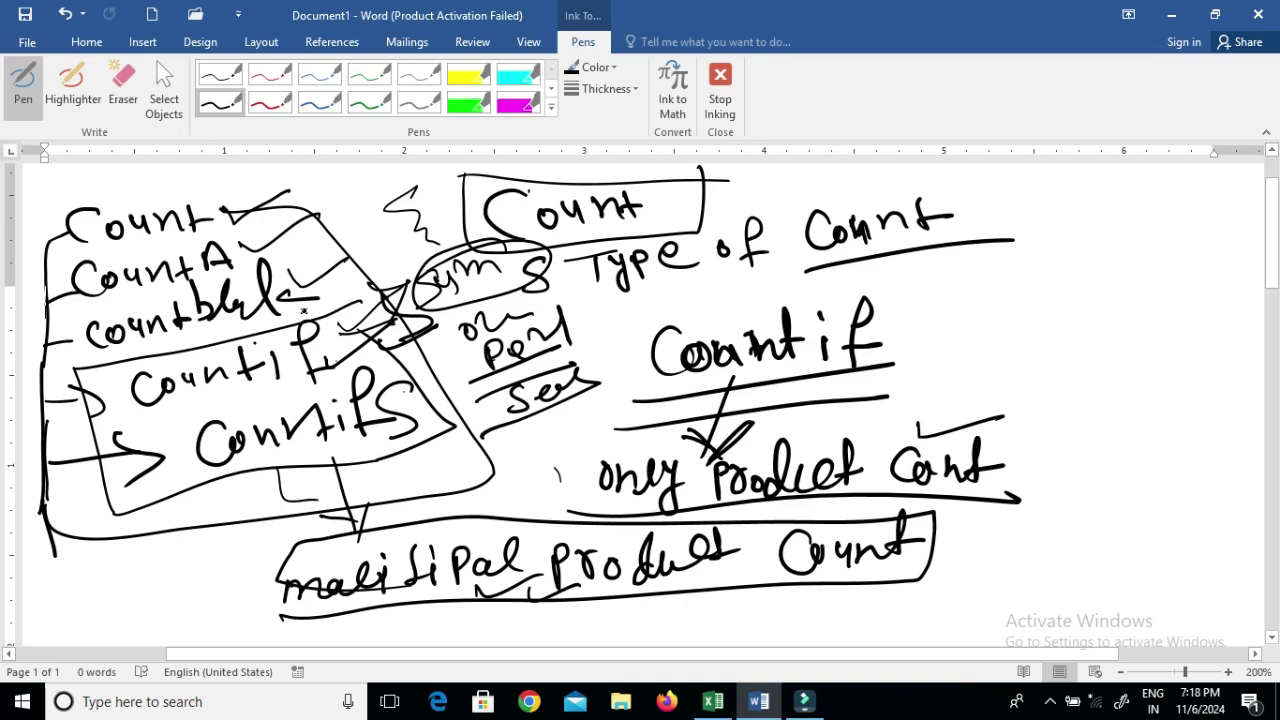
- Box the Countif and Countifs list entries separately and draw a downward arrow from Countif
mouse_move(119, 356)
mouse_down()
mouse_move(135, 420)
mouse_move(350, 370)
mouse_move(345, 310)
mouse_move(133, 377)
mouse_up()
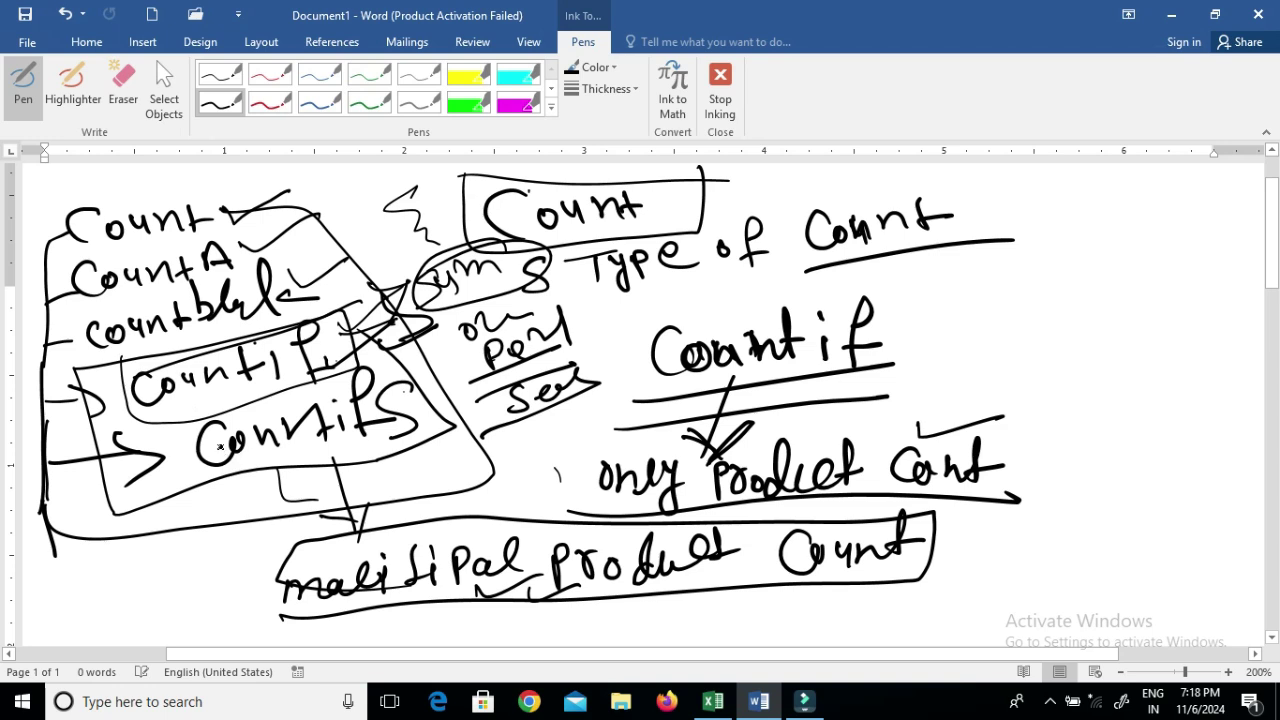
click(433, 362)
mouse_move(433, 362)
mouse_down()
mouse_move(270, 490)
mouse_move(436, 355)
mouse_up()
mouse_move(163, 421)
mouse_down()
mouse_move(172, 568)
mouse_move(227, 588)
mouse_up()
mouse_move(182, 644)
mouse_down()
mouse_move(158, 612)
mouse_move(238, 592)
mouse_move(243, 611)
mouse_up()
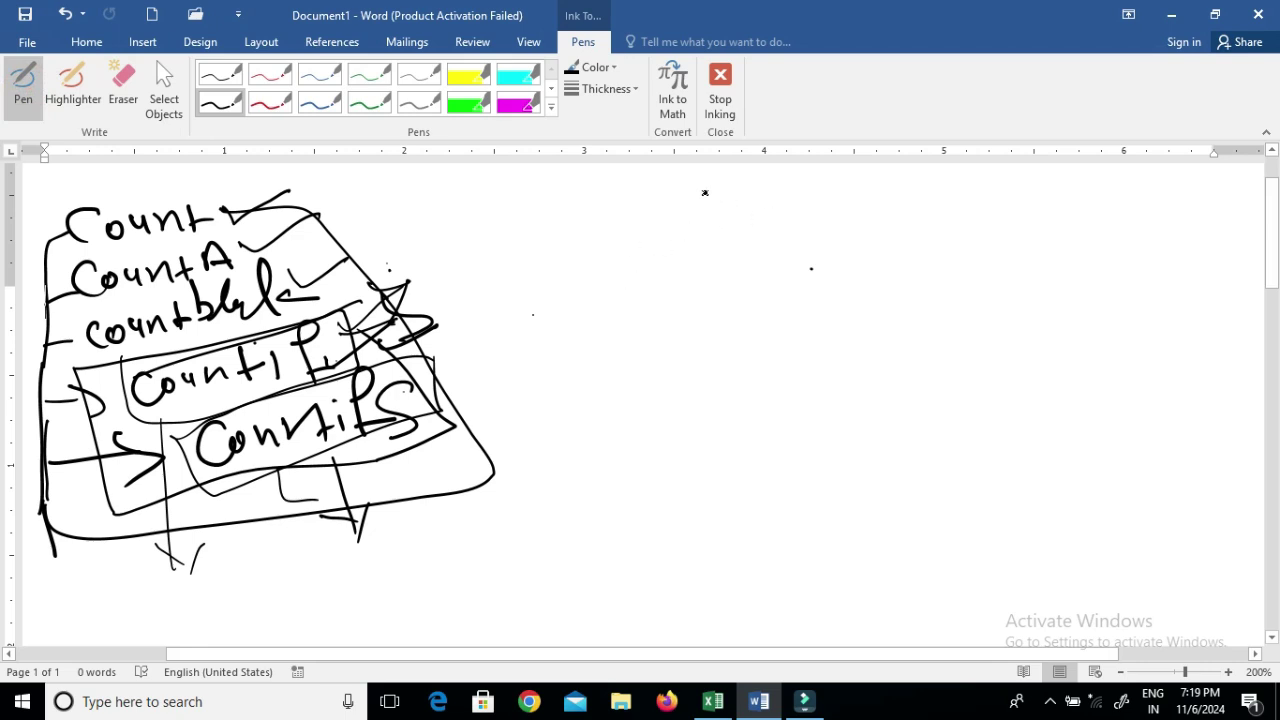
- Handwrite a "Countif" heading on the cleared right side of the page, with an arrow to an underlined "only product Count"
mouse_move(765, 200)
mouse_down()
mouse_move(762, 242)
mouse_move(801, 217)
mouse_move(821, 236)
mouse_move(862, 236)
mouse_move(938, 202)
mouse_move(920, 242)
mouse_move(1024, 212)
mouse_up()
mouse_move(733, 246)
mouse_down()
mouse_move(727, 300)
mouse_move(739, 290)
mouse_up()
drag(768, 289, 773, 288)
drag(779, 286, 799, 304)
mouse_move(800, 305)
mouse_down()
mouse_move(808, 280)
mouse_move(808, 303)
mouse_move(835, 319)
mouse_up()
mouse_move(869, 270)
mouse_down()
mouse_move(1000, 285)
mouse_move(1065, 245)
mouse_move(1078, 268)
mouse_move(1143, 266)
mouse_move(975, 312)
mouse_up()
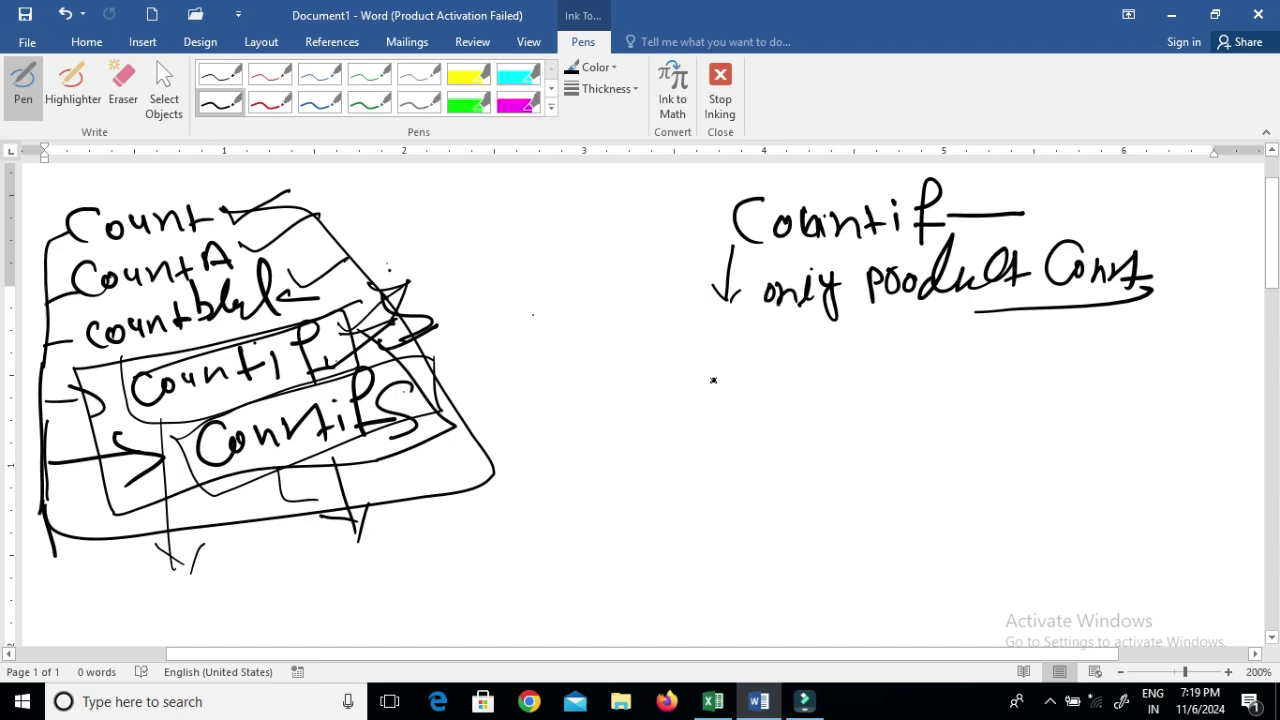
- Draw an arrow branching from the Countif heading and add a zigzag, circled numerals I and II, and a circled "Sum"
mouse_move(737, 218)
mouse_down()
mouse_move(562, 263)
mouse_move(602, 362)
mouse_move(618, 344)
mouse_up()
mouse_move(708, 310)
mouse_down()
mouse_move(688, 346)
mouse_move(710, 390)
mouse_up()
mouse_move(646, 332)
mouse_down()
mouse_move(714, 310)
mouse_move(728, 402)
mouse_move(781, 408)
mouse_up()
mouse_move(862, 330)
mouse_down()
mouse_move(862, 352)
mouse_move(835, 378)
mouse_move(884, 322)
mouse_up()
mouse_move(792, 378)
mouse_down()
mouse_move(778, 380)
mouse_move(802, 372)
mouse_up()
mouse_move(952, 398)
mouse_down()
mouse_move(934, 402)
mouse_move(922, 430)
mouse_up()
mouse_move(950, 400)
mouse_down()
mouse_move(970, 420)
mouse_move(1032, 420)
mouse_up()
mouse_move(1045, 378)
mouse_down()
mouse_move(966, 362)
mouse_move(1043, 380)
mouse_up()
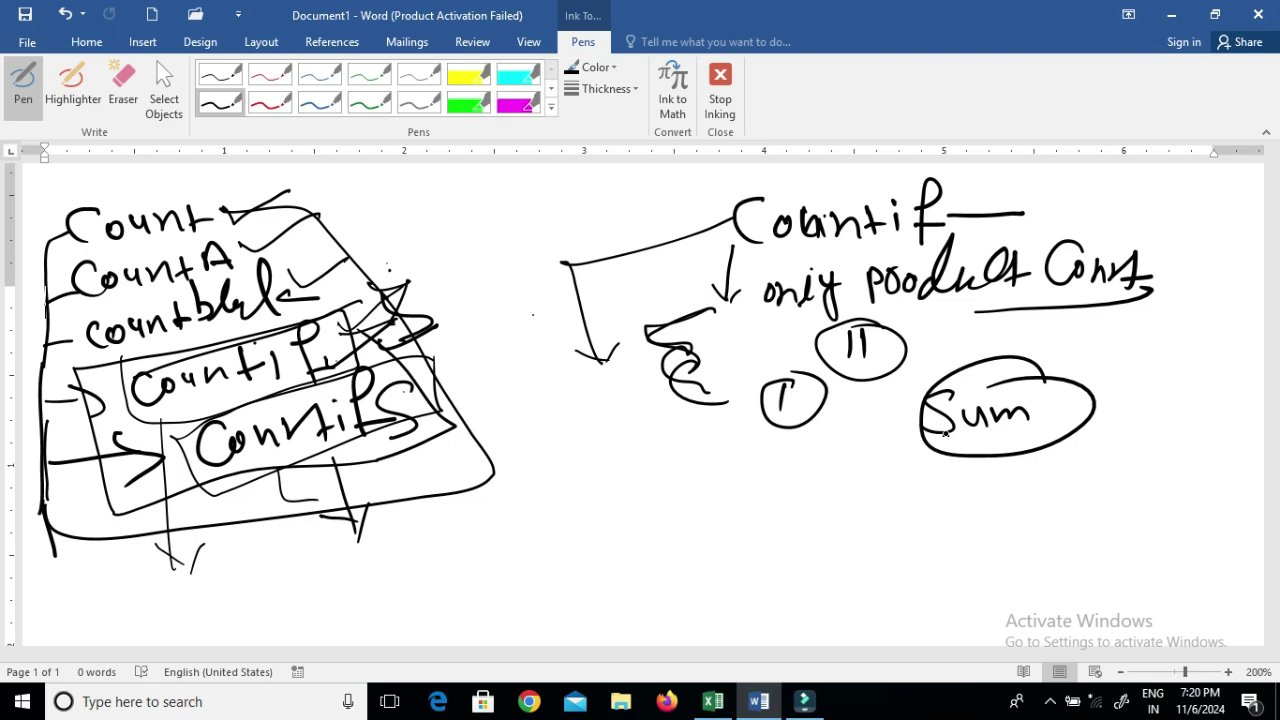
- Draw downward arrows from the zigzag, I, II and Sum, adding a short word beside Sum and ticks beneath I and II
drag(678, 395, 680, 458)
drag(796, 422, 796, 456)
drag(778, 447, 822, 460)
mouse_move(872, 383)
mouse_down()
mouse_move(872, 446)
mouse_move(893, 430)
mouse_up()
mouse_move(1020, 446)
mouse_down()
mouse_move(1006, 488)
mouse_move(1038, 480)
mouse_move(1064, 500)
mouse_move(1088, 468)
mouse_up()
drag(1080, 488, 1178, 488)
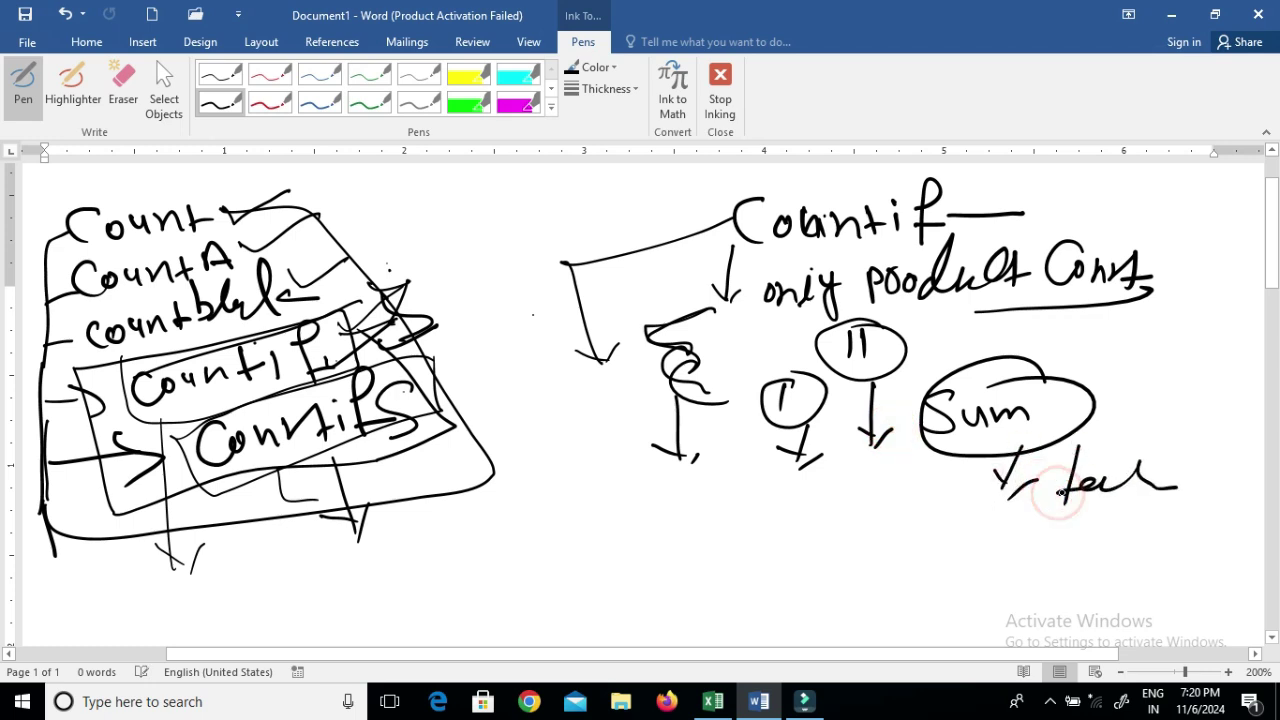
drag(866, 458, 906, 462)
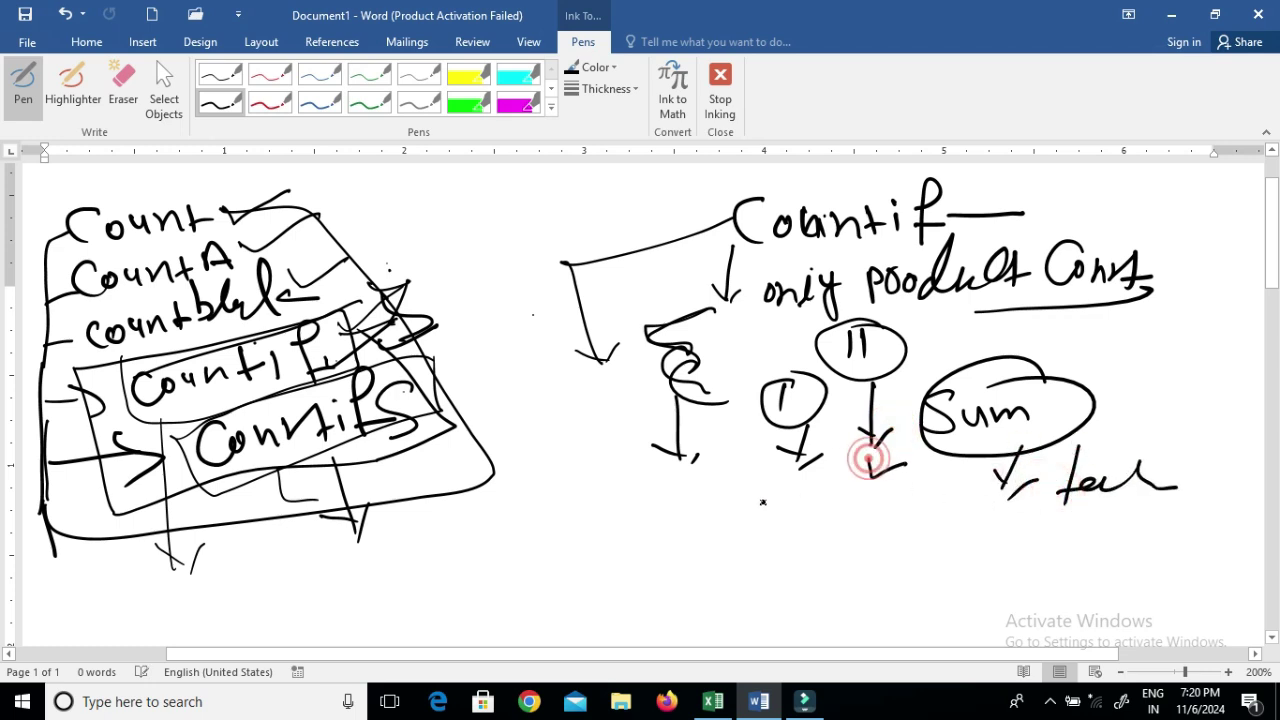
drag(783, 483, 815, 482)
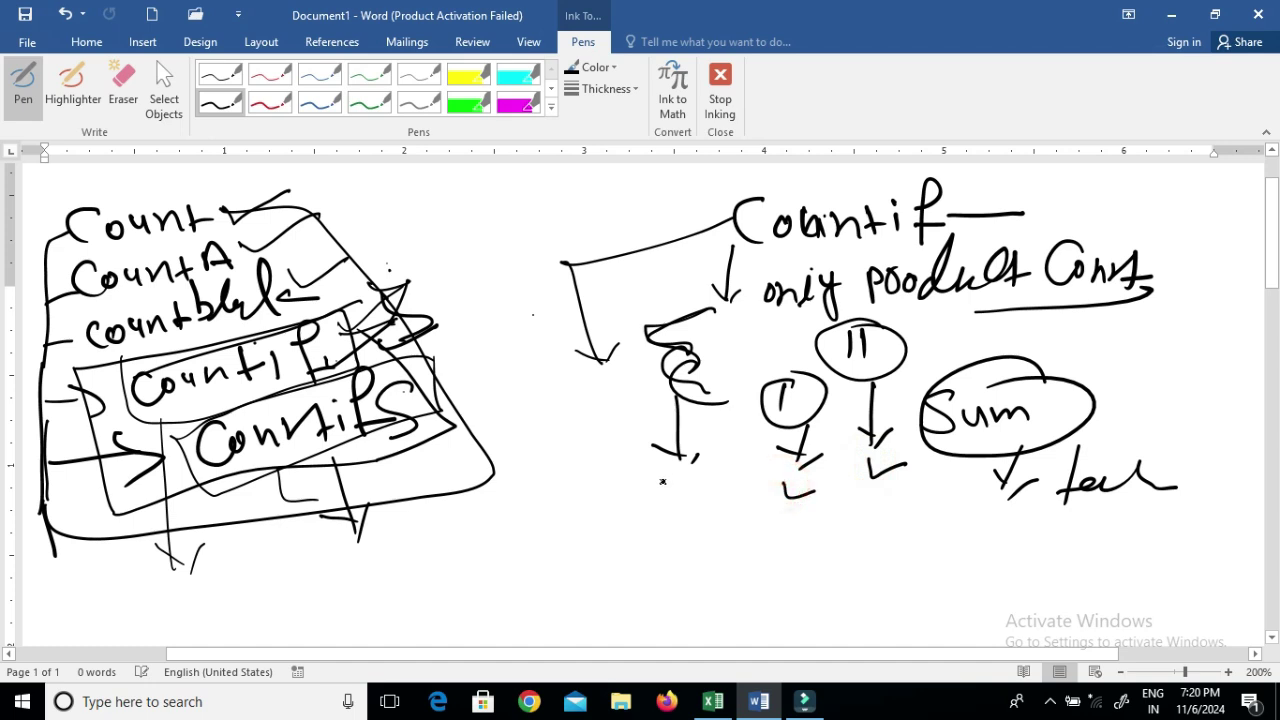
- Handwrite a short note beneath the zigzag's arrow and draw a curved stroke above its end
mouse_move(600, 476)
mouse_down()
mouse_move(604, 492)
mouse_move(640, 475)
mouse_up()
mouse_move(614, 516)
mouse_down()
mouse_move(664, 524)
mouse_move(676, 500)
mouse_up()
click(690, 502)
mouse_move(626, 504)
mouse_down()
mouse_move(736, 508)
mouse_move(770, 488)
mouse_move(774, 452)
mouse_move(803, 478)
mouse_up()
drag(708, 491, 808, 462)
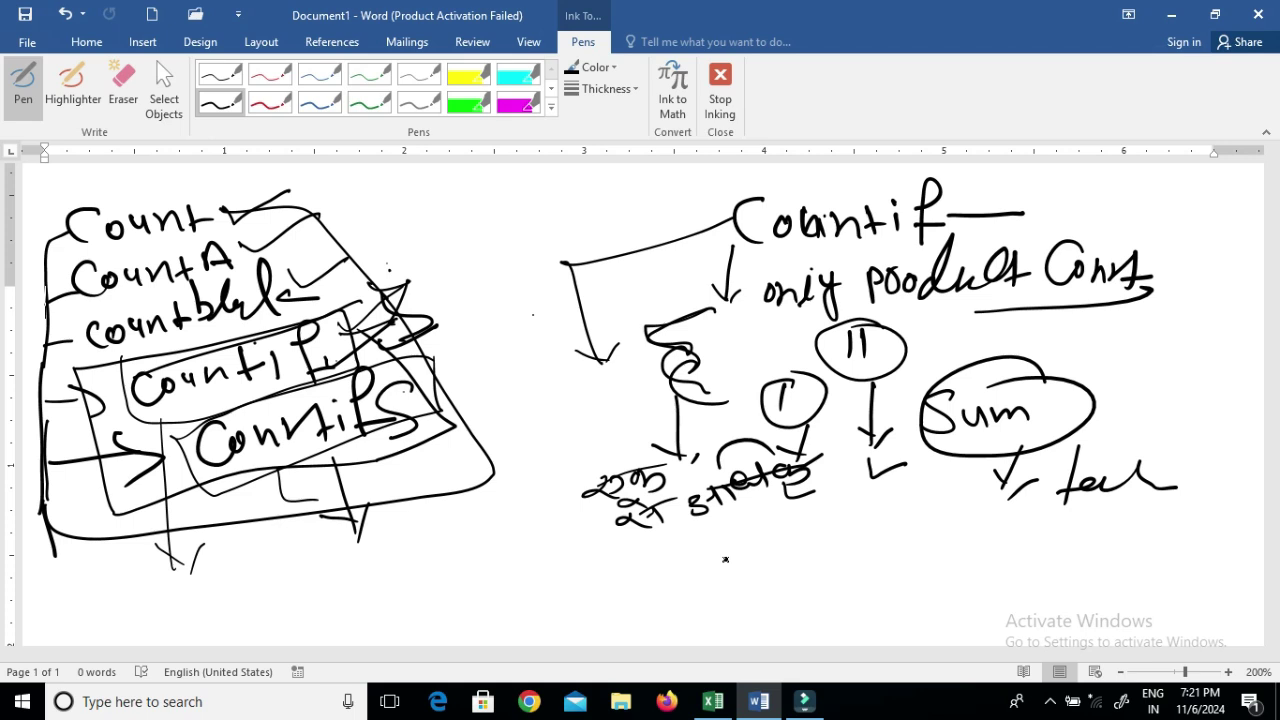
- Switch to Excel and enter the header "data" in cell A1 of Sheet1
key(alt+Tab)
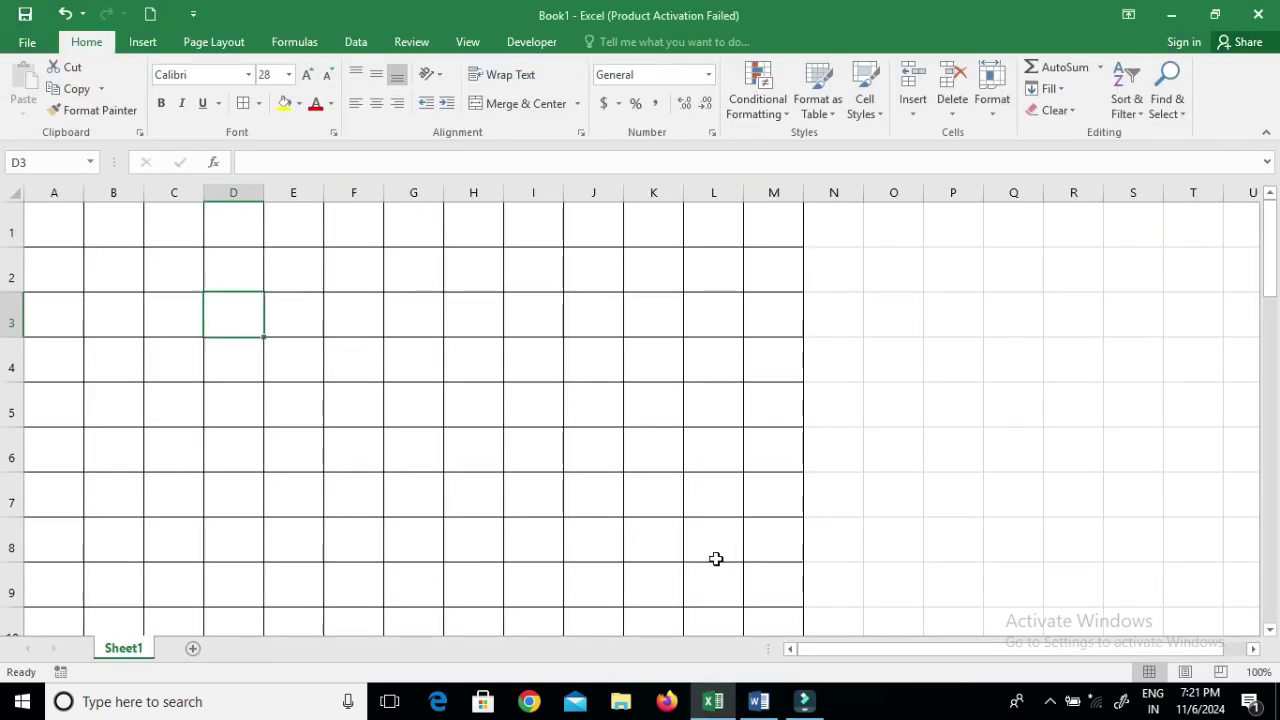
click(42, 237)
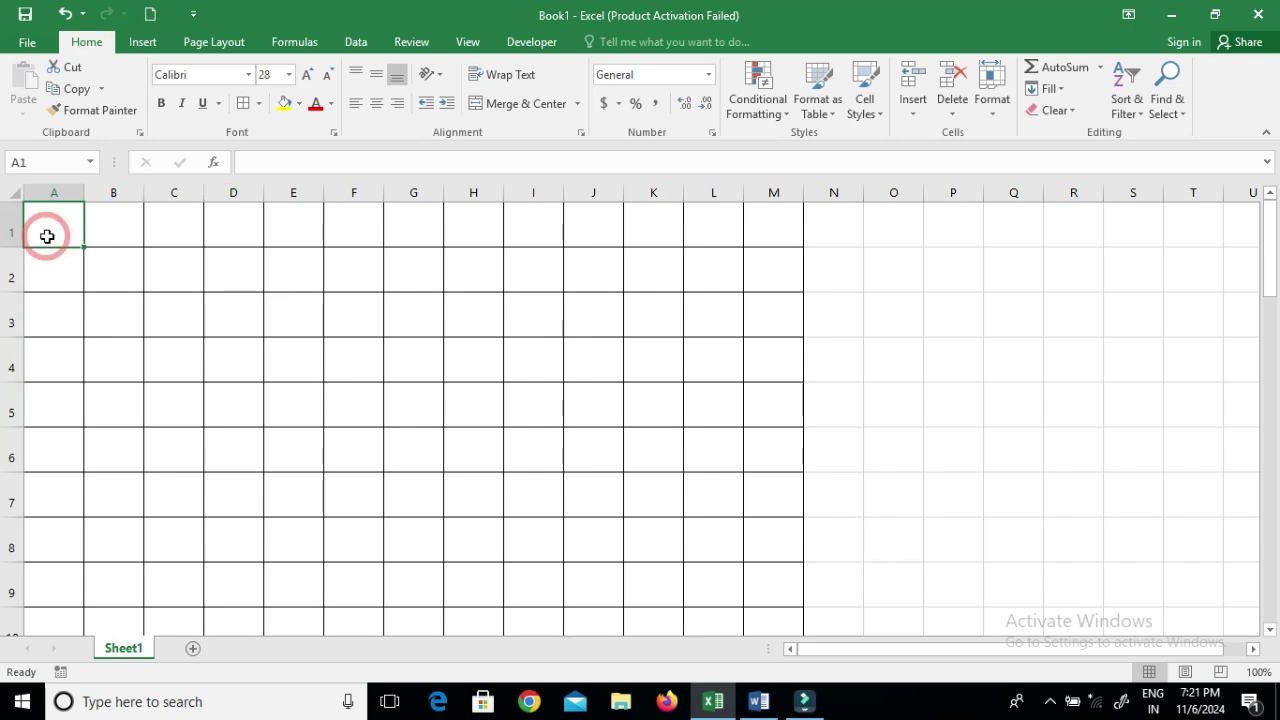
text(data)
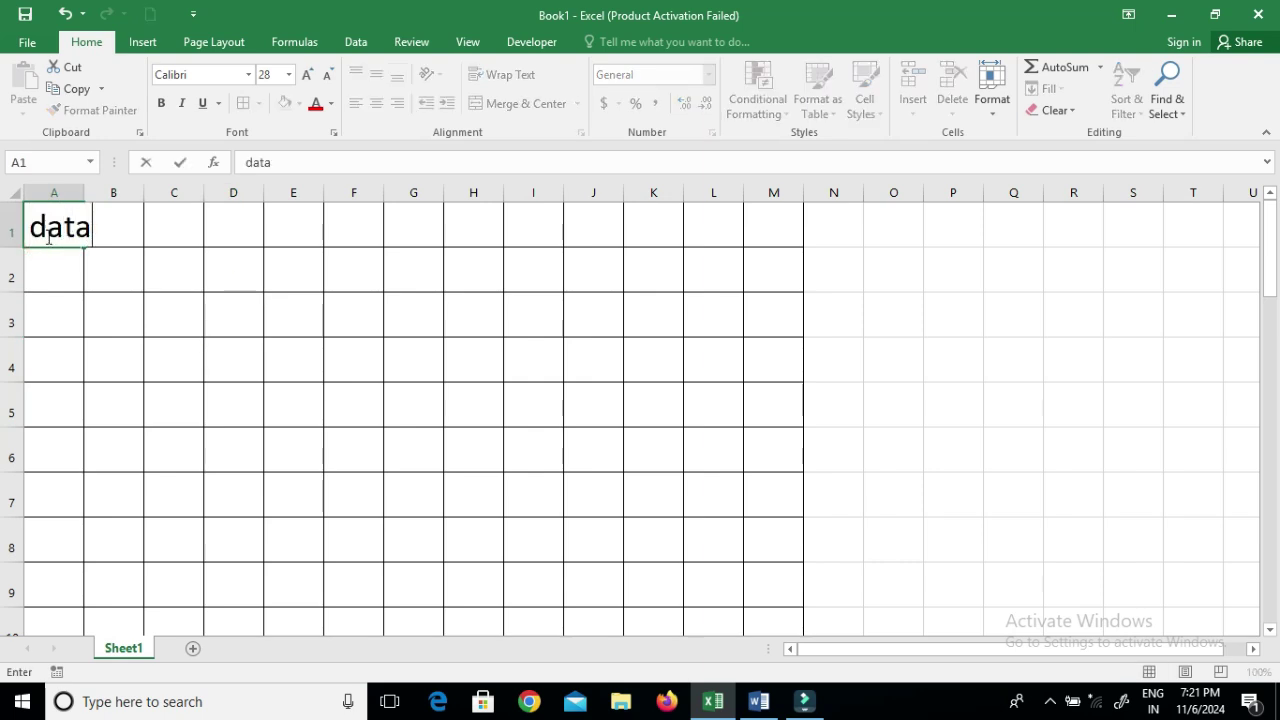
key(Return)
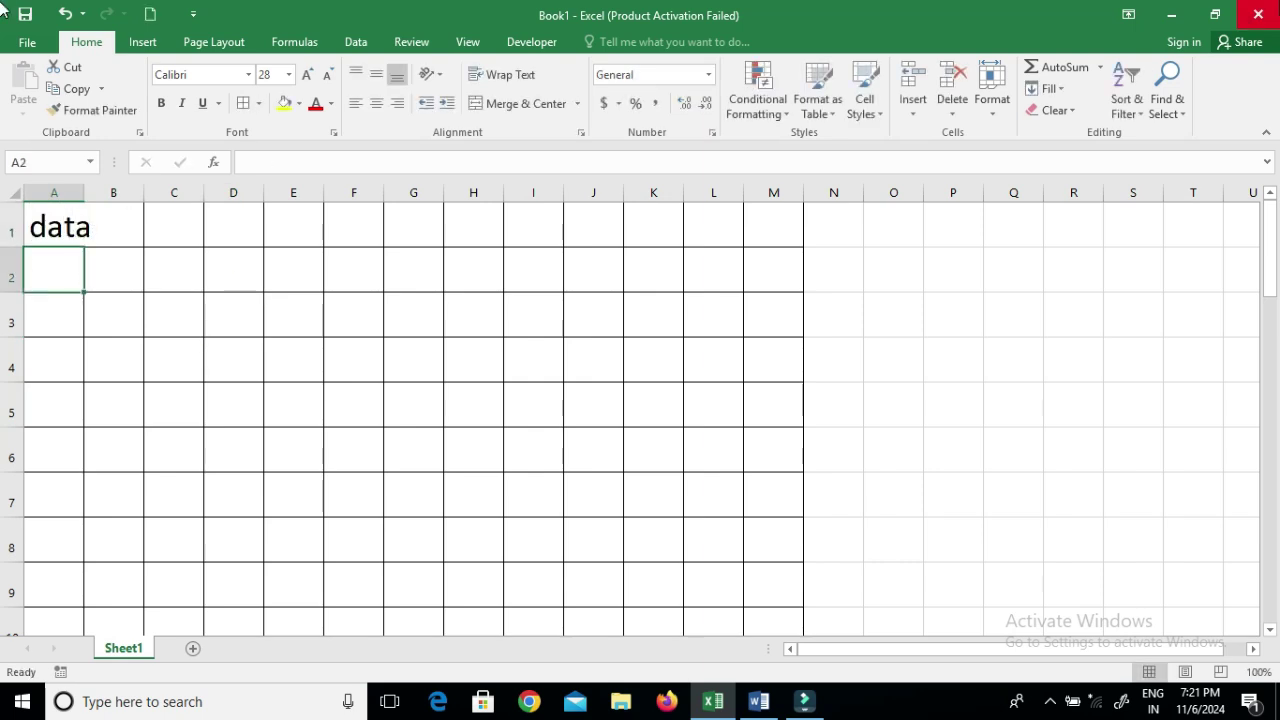
- Enter "pen", "book" and "pencil" in cells A2 to A4
text(pen)
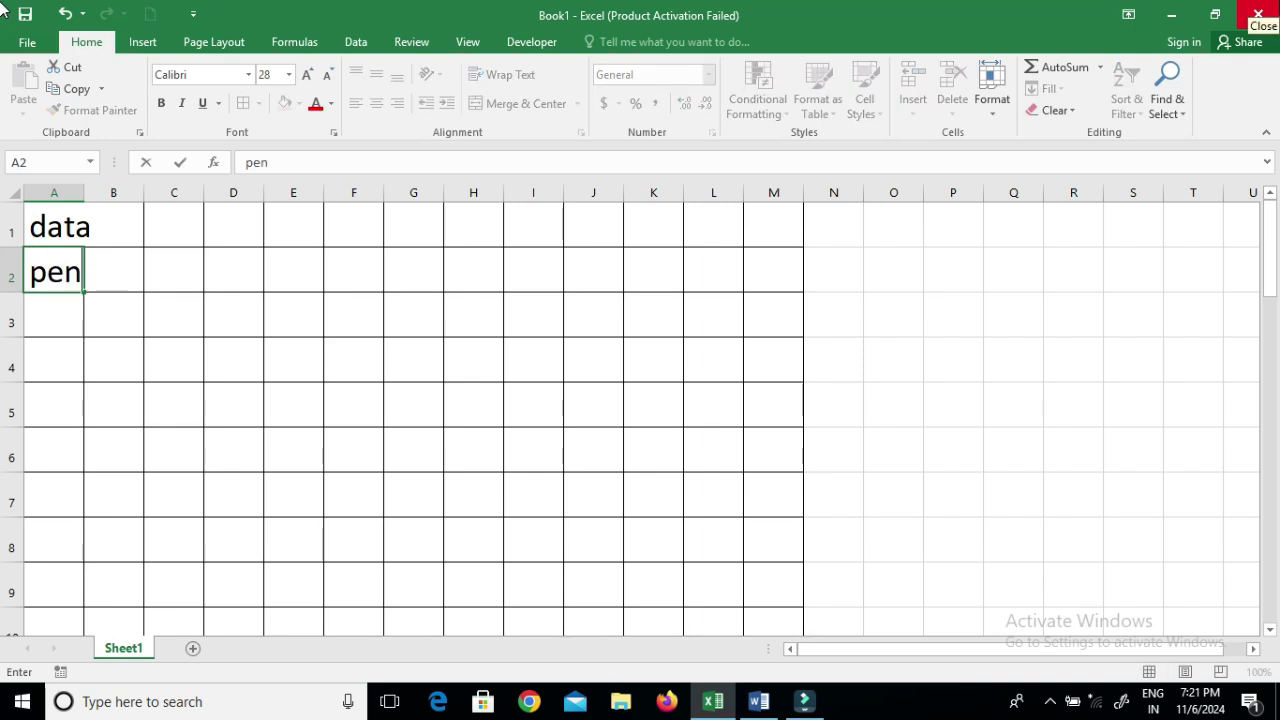
key(Return)
text(book)
key(ctrl+Return)
text(pen)
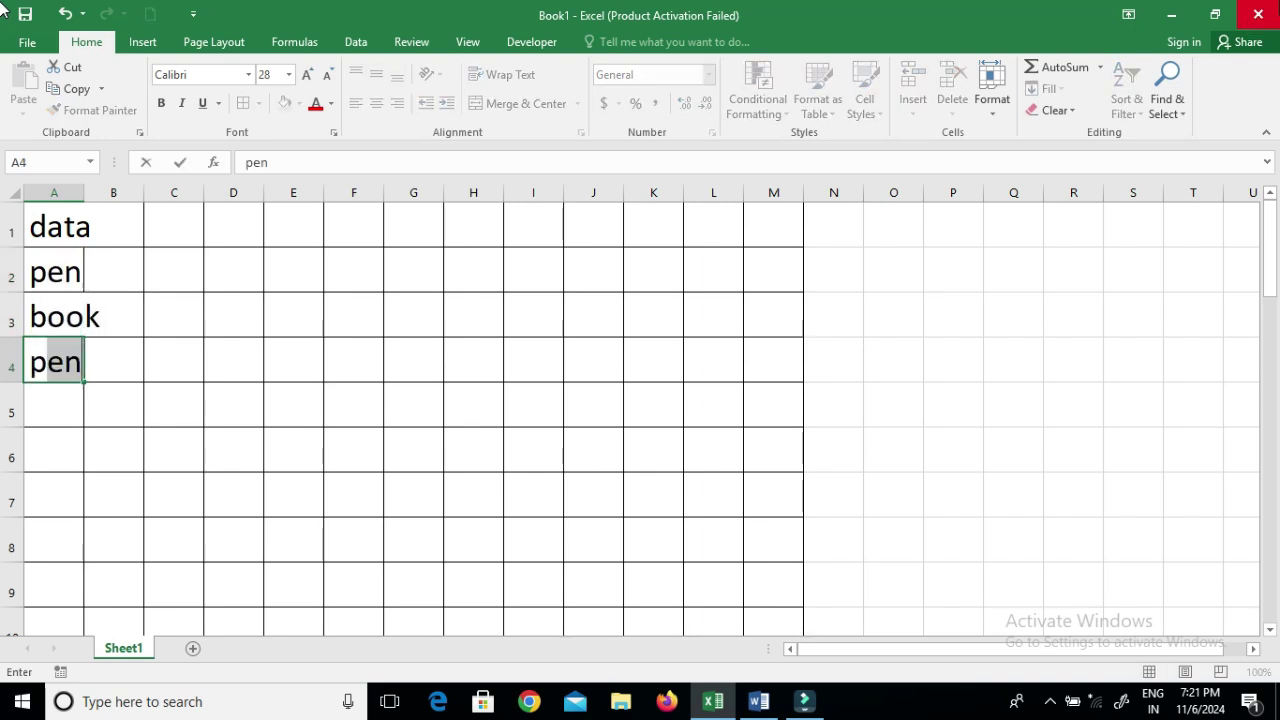
text(cil)
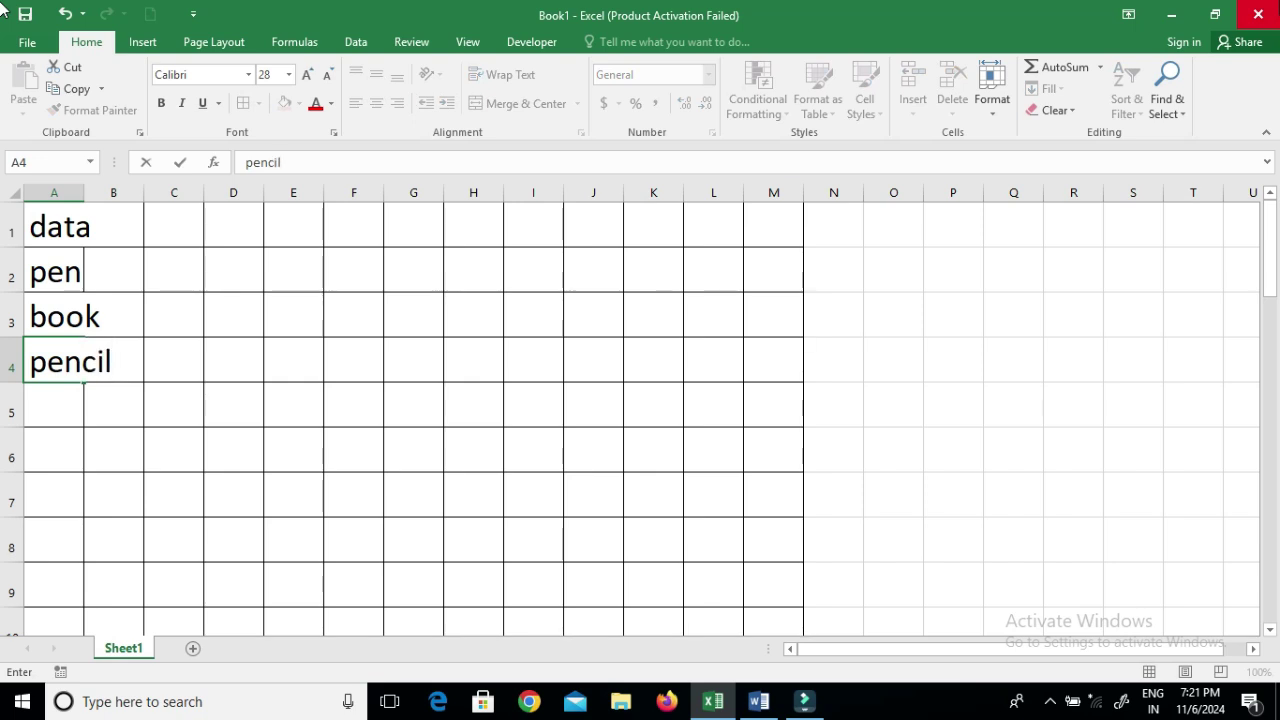
key(Return)
- Enter "copy", "computer" and "mouse" in cells A5 to A7 and autofit column A to its entries
text(cop)
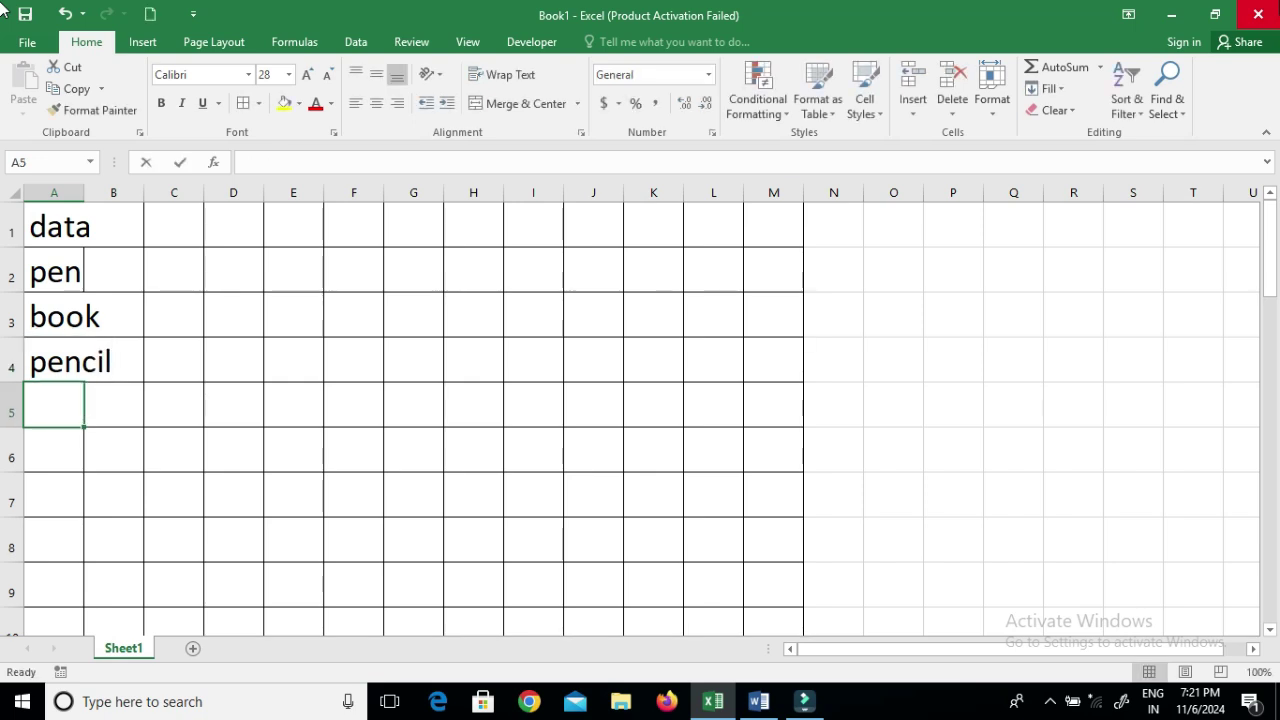
text(y)
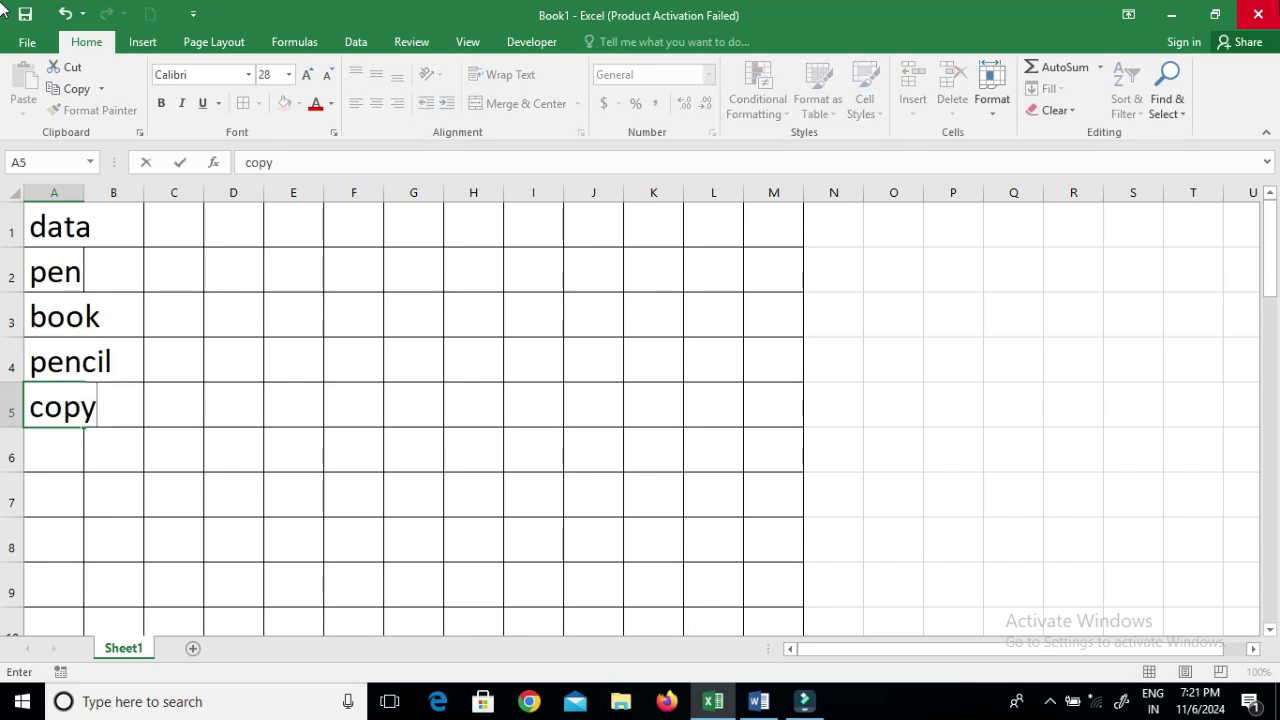
key(Return)
text(computer)
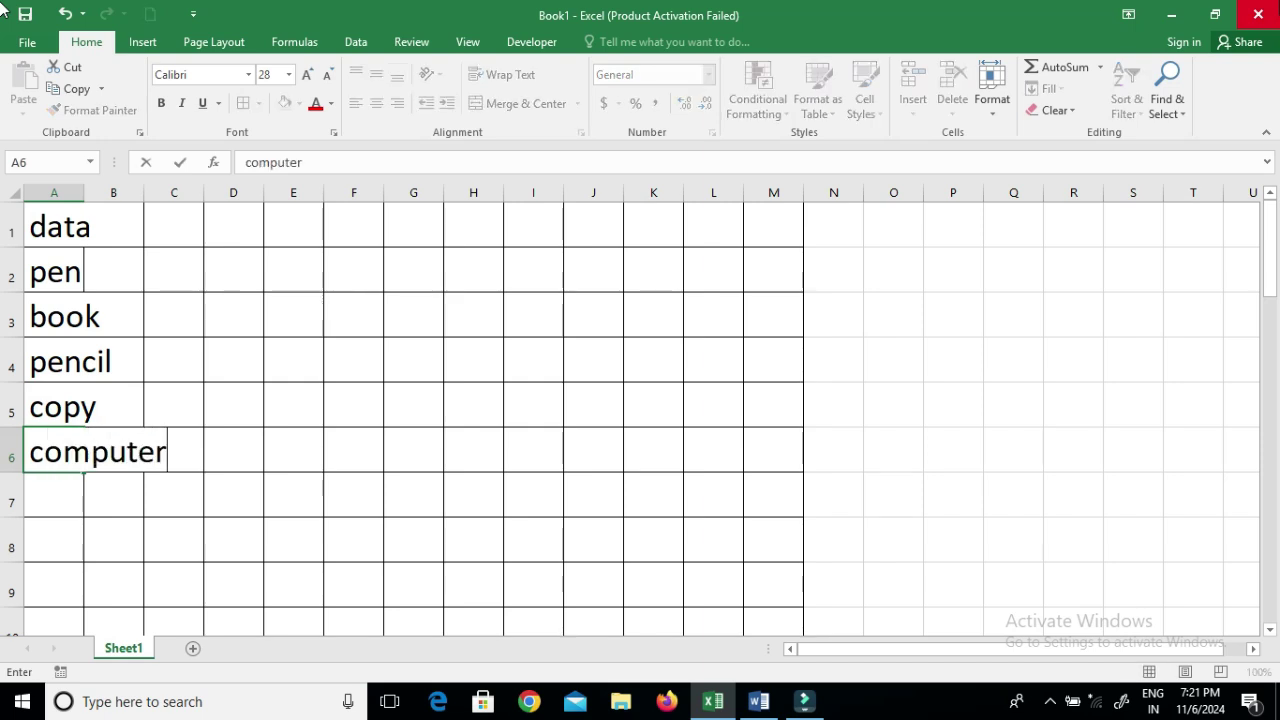
key(ctrl+Return)
key(Return)
text(m)
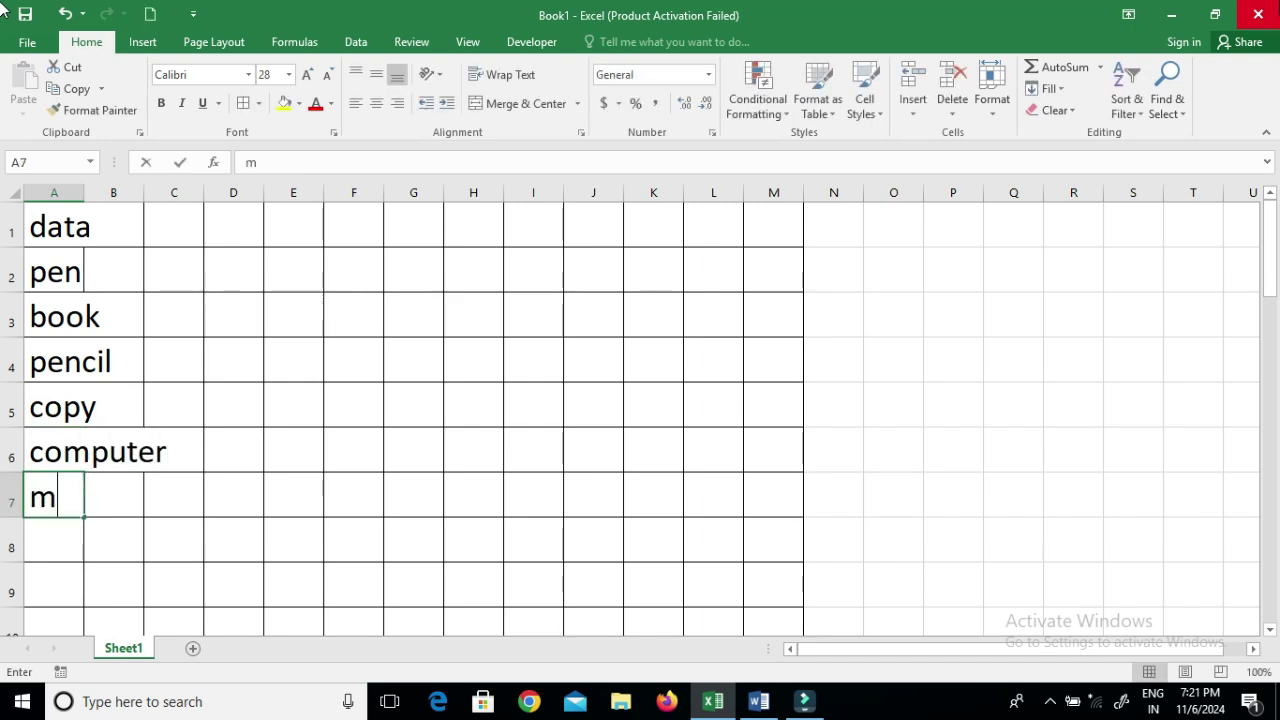
text(ouse)
key(ctrl+Return)
key(Return)
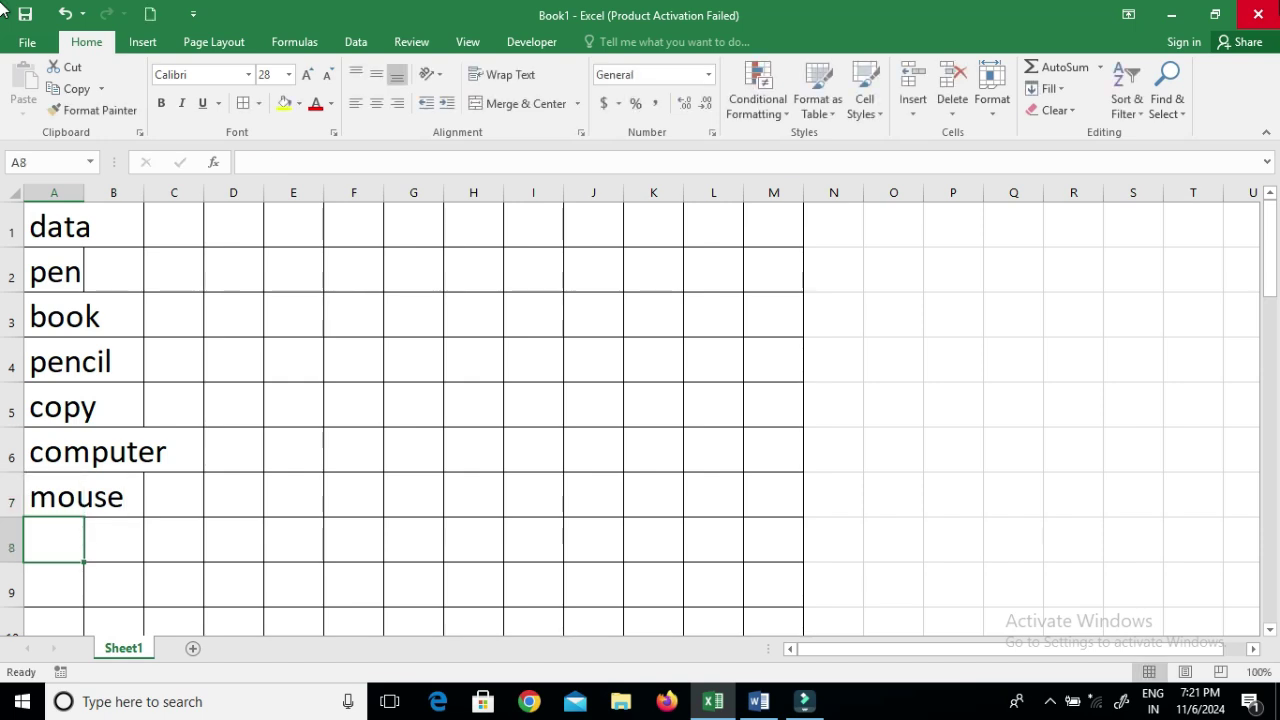
double_click(87, 186)
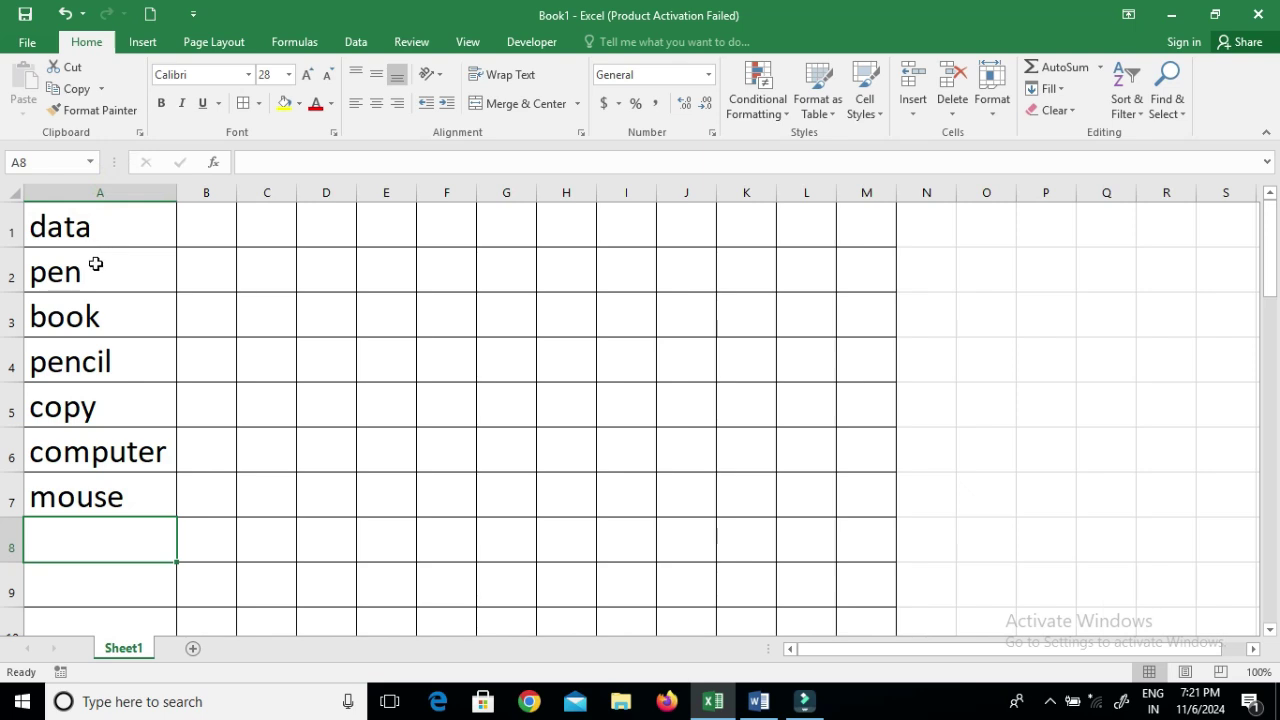
- Copy the product entries in A2:A7 and paste them directly below, starting at cell A8
click(96, 254)
drag(98, 250, 98, 497)
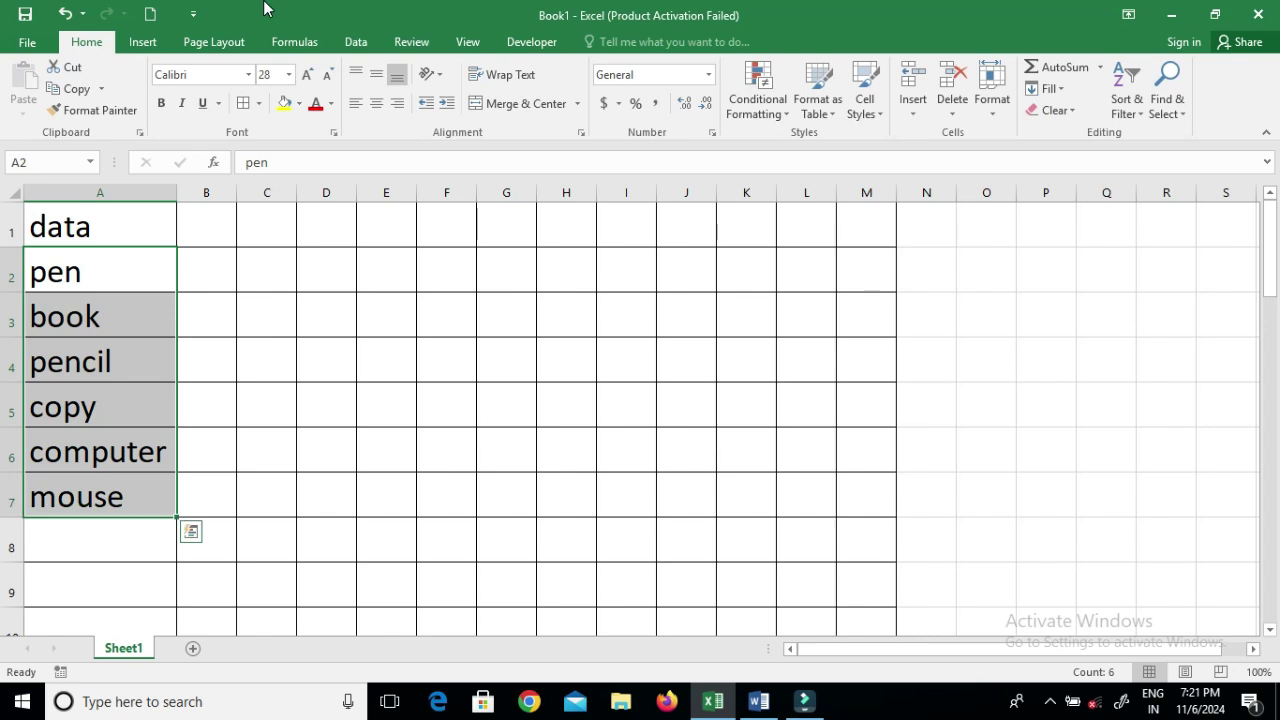
key(ctrl+c)
key(Down)
key(Down)
key(Down)
key(Down)
key(Down)
key(Down)
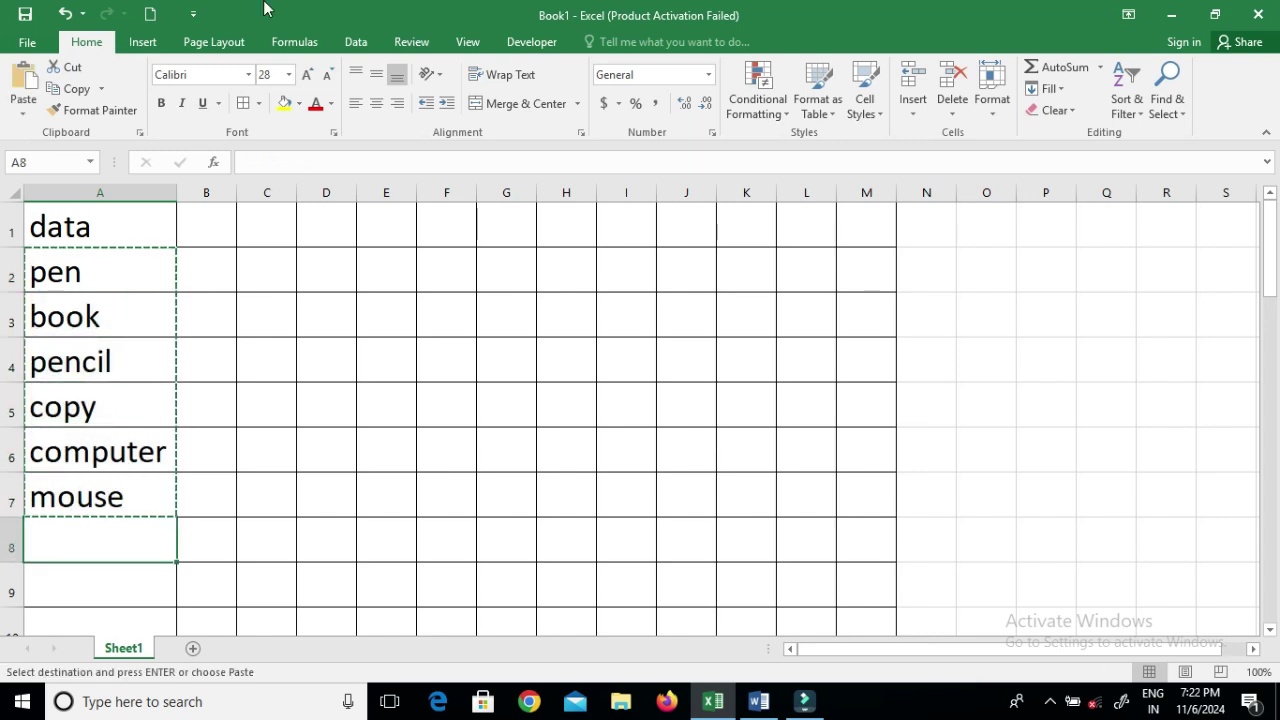
key(ctrl+v)
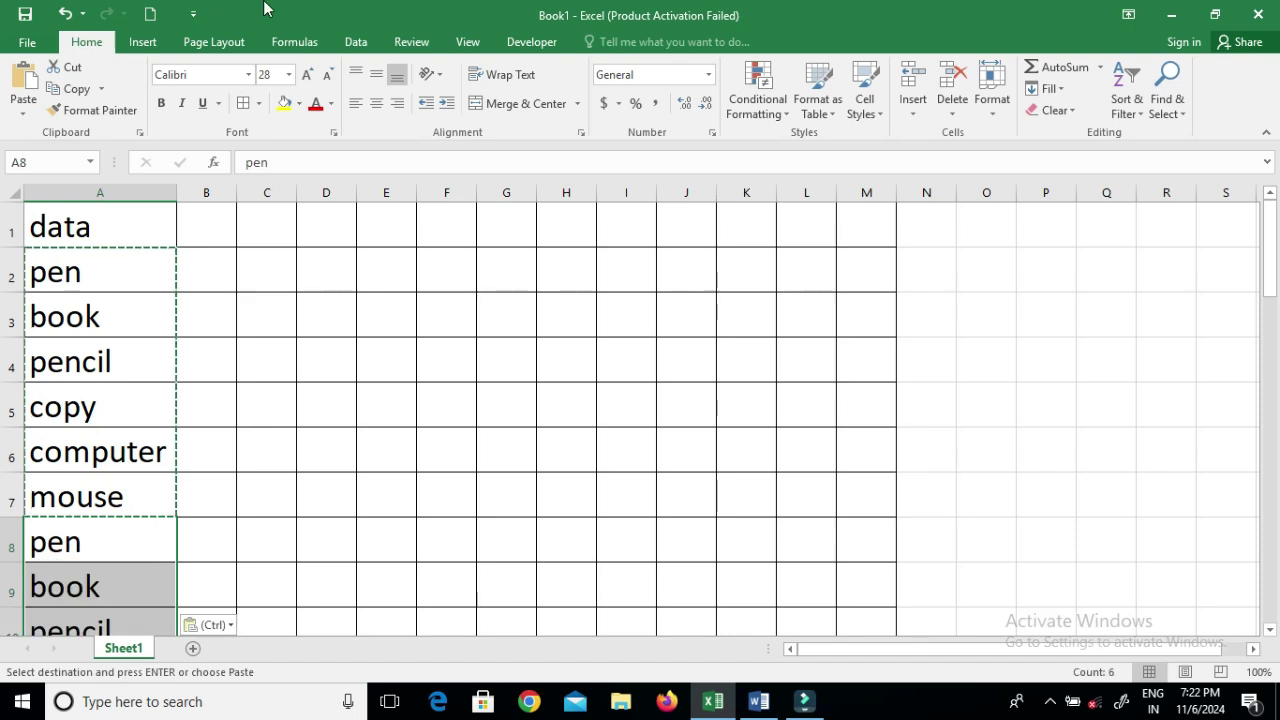
scroll(199, 452, down, 5)
scroll(199, 452, up, 5)
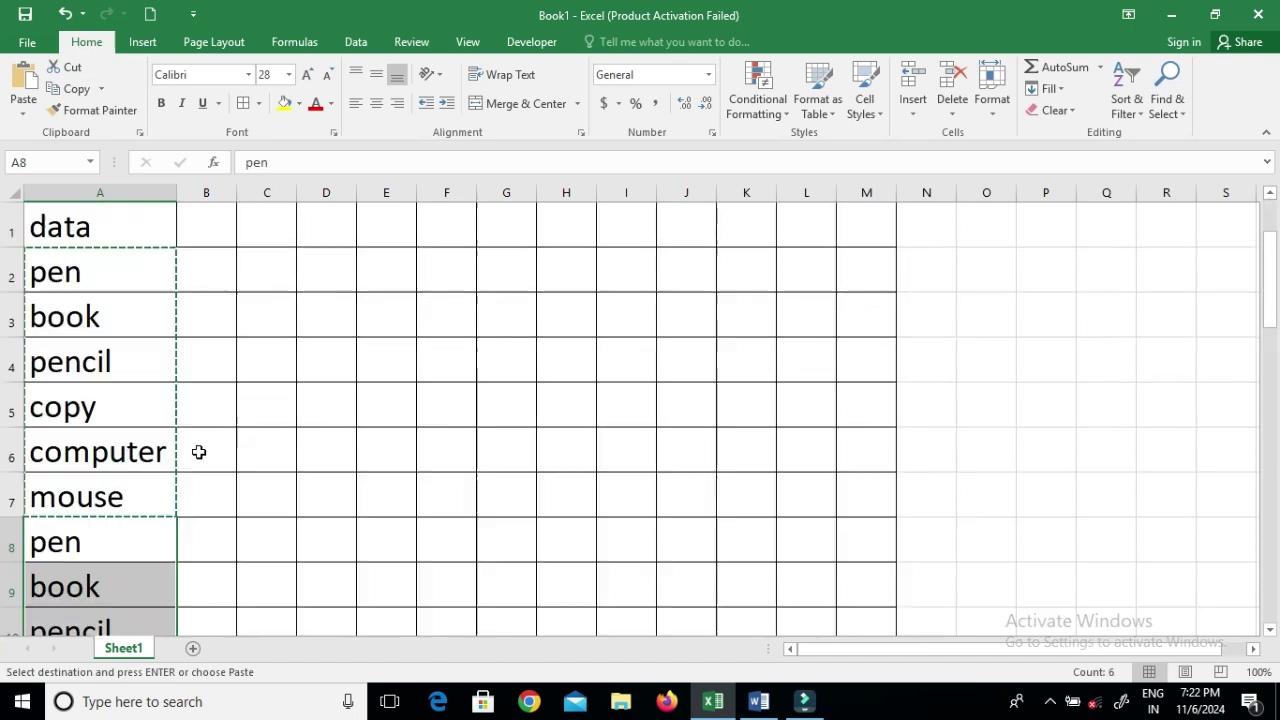
click(257, 420)
click(277, 320)
double_click(281, 316)
click(191, 254)
- Fill the whole of column A with the standard orange color
click(99, 193)
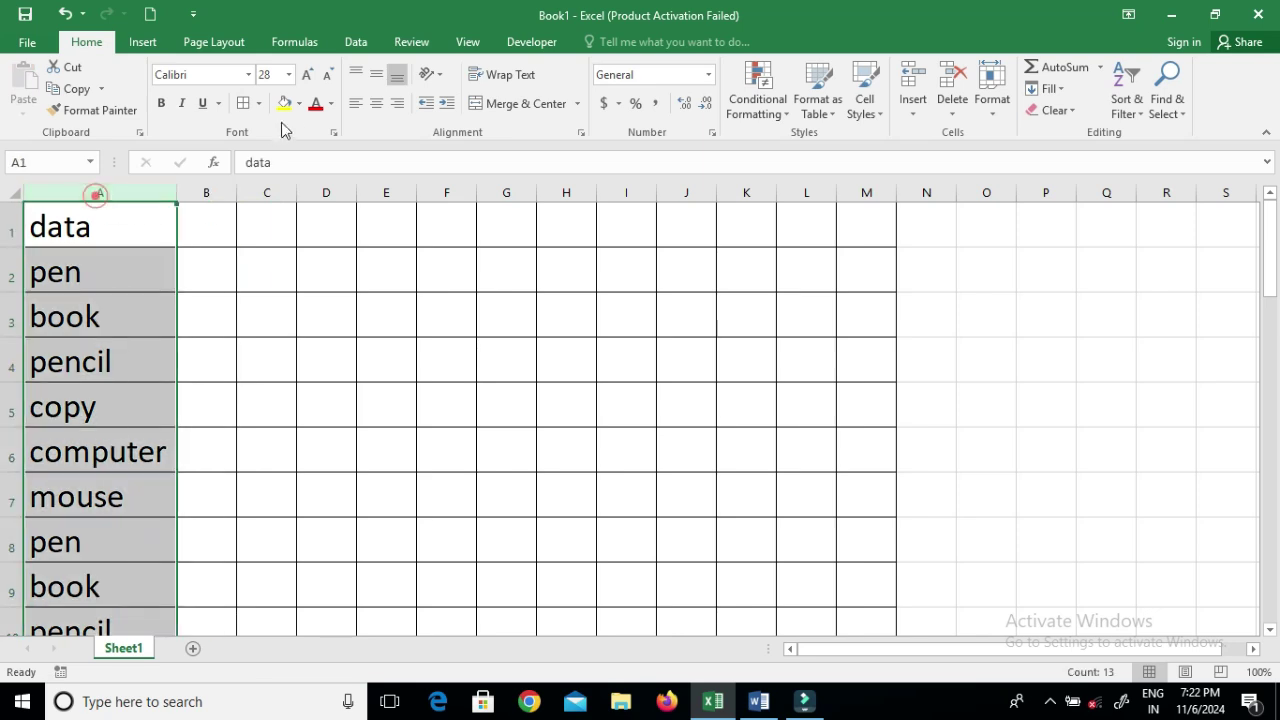
click(298, 104)
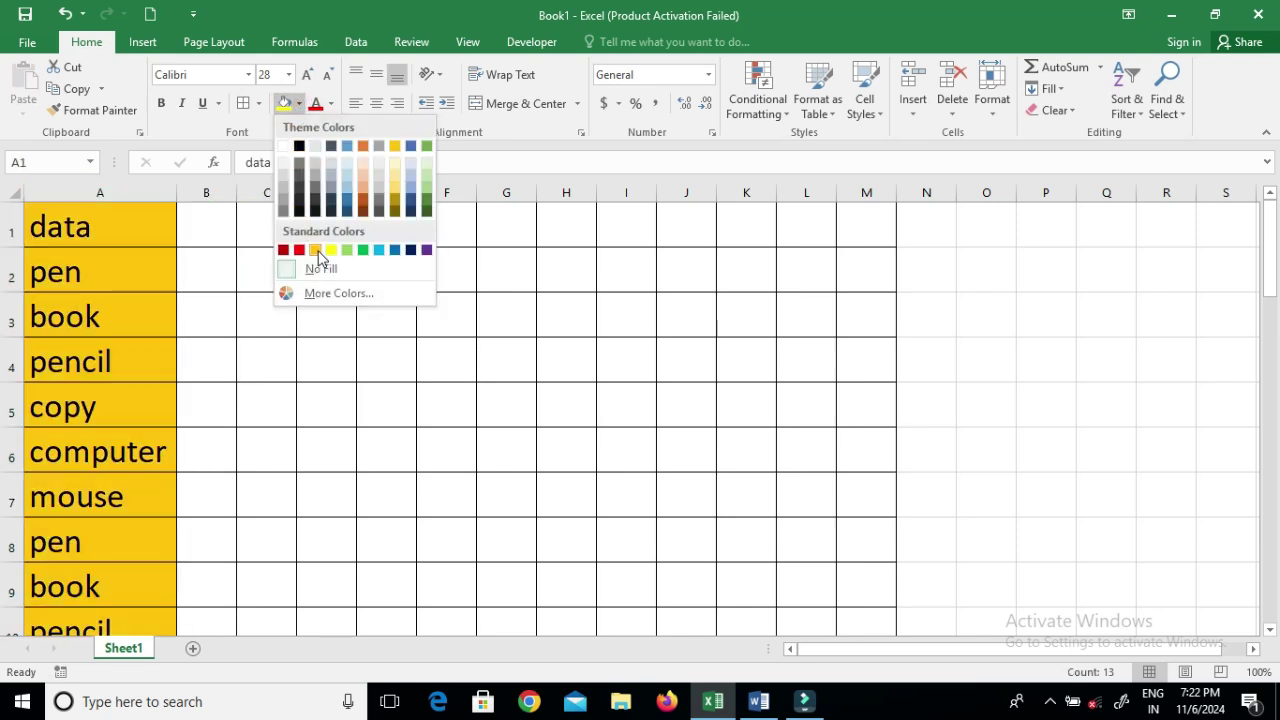
click(316, 250)
click(328, 282)
- Start a COUNTIF formula in cell C2
click(263, 254)
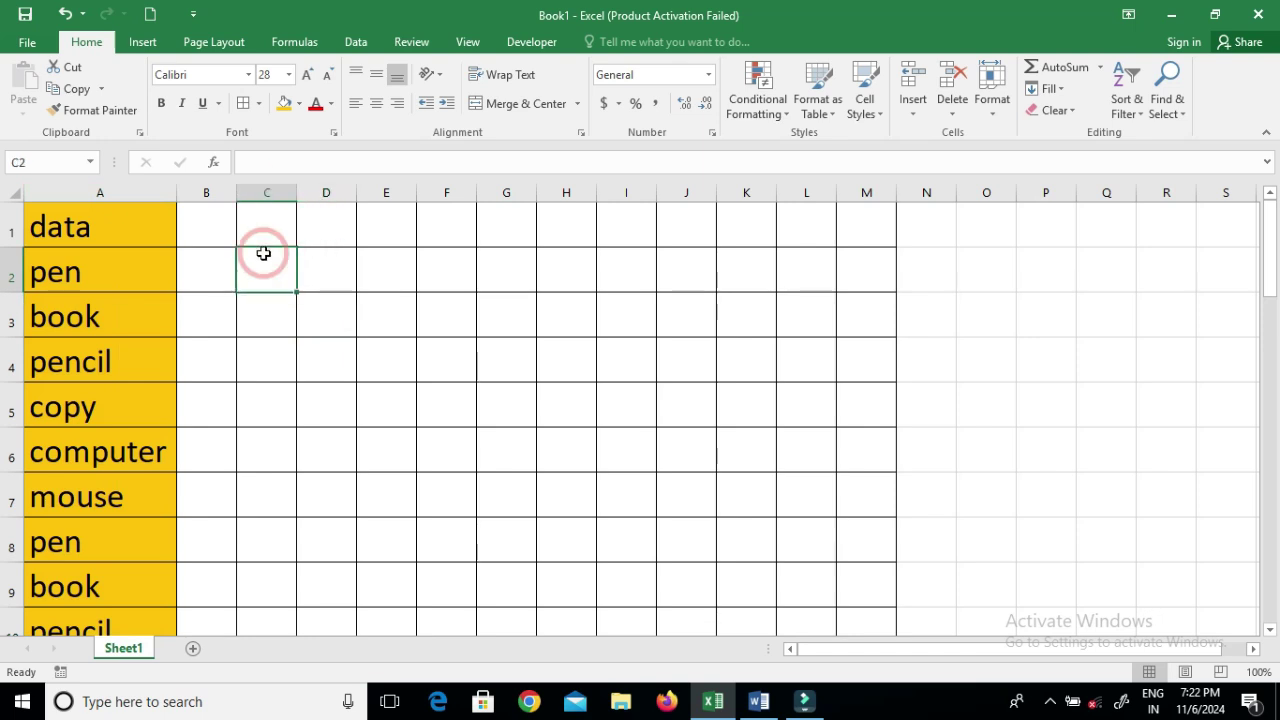
text(=if)
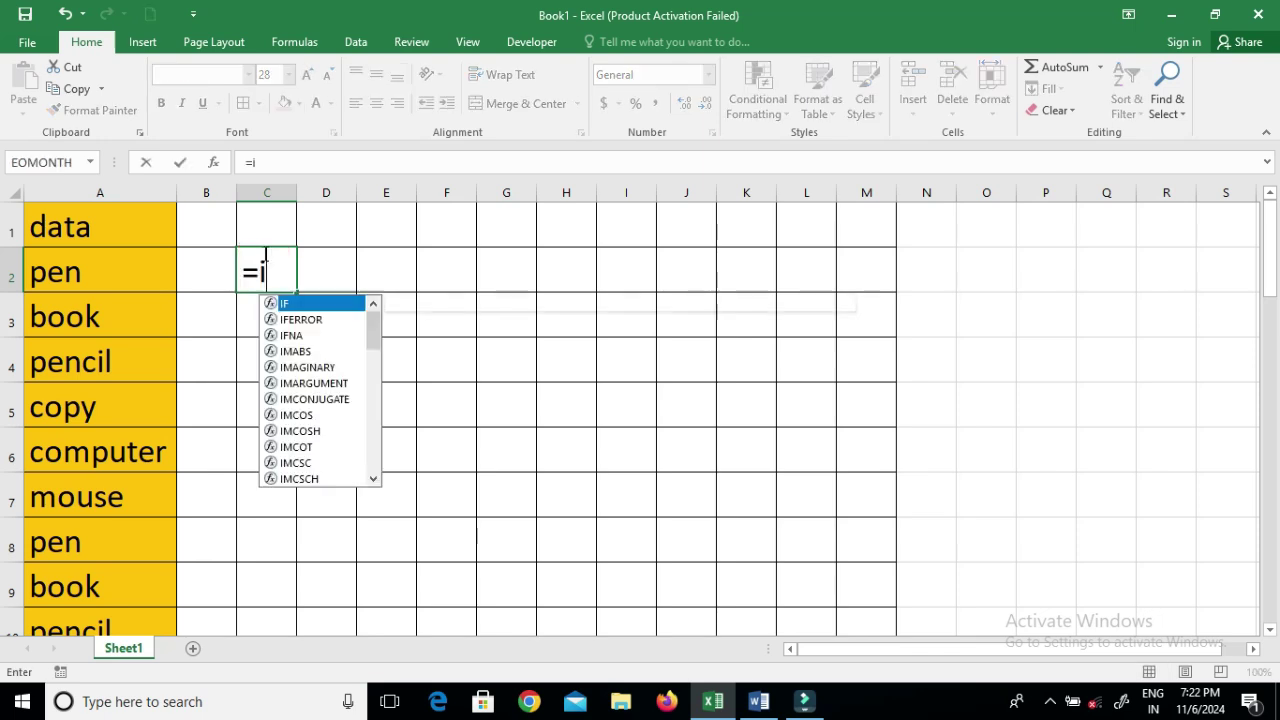
key(BackSpace)
key(BackSpace)
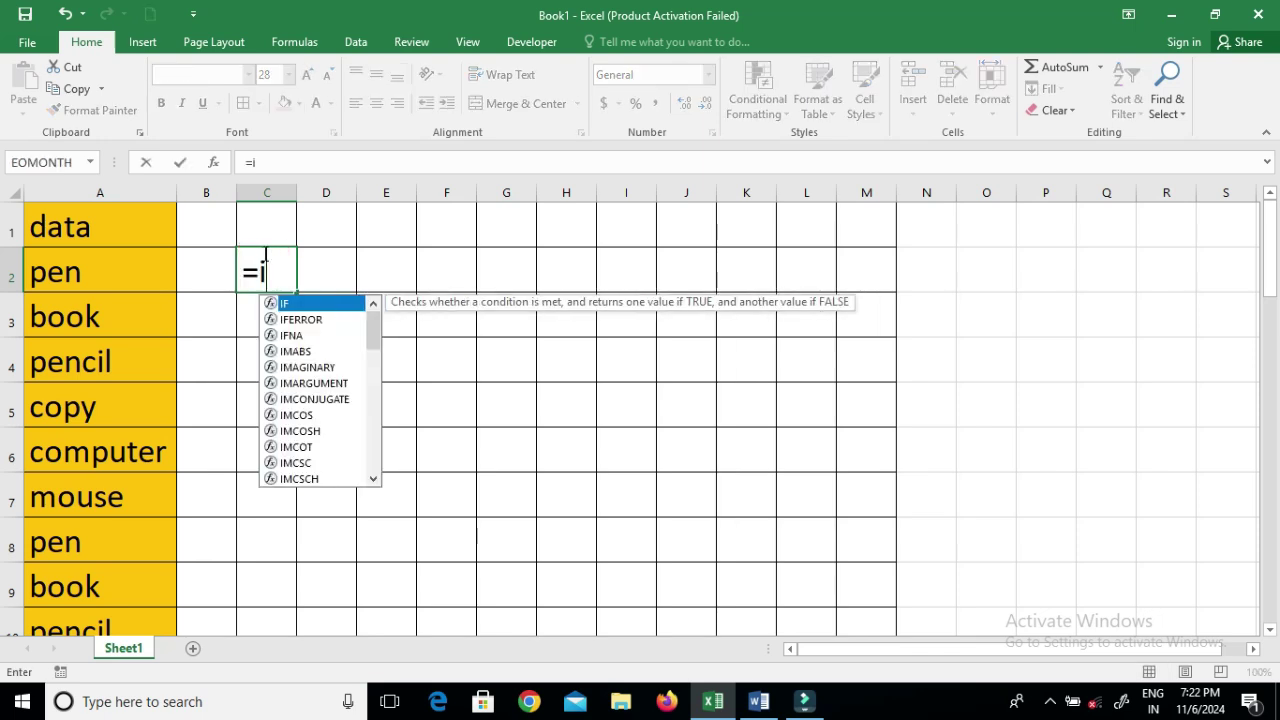
text(c)
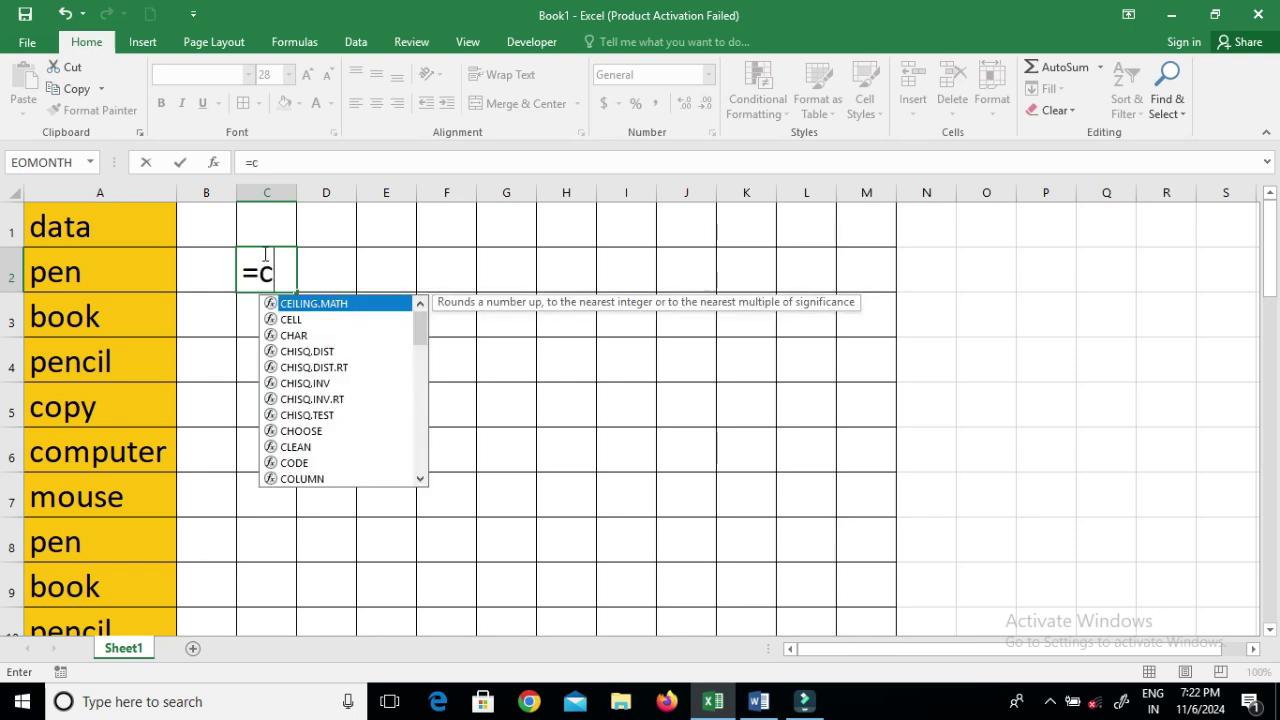
text(ountif)
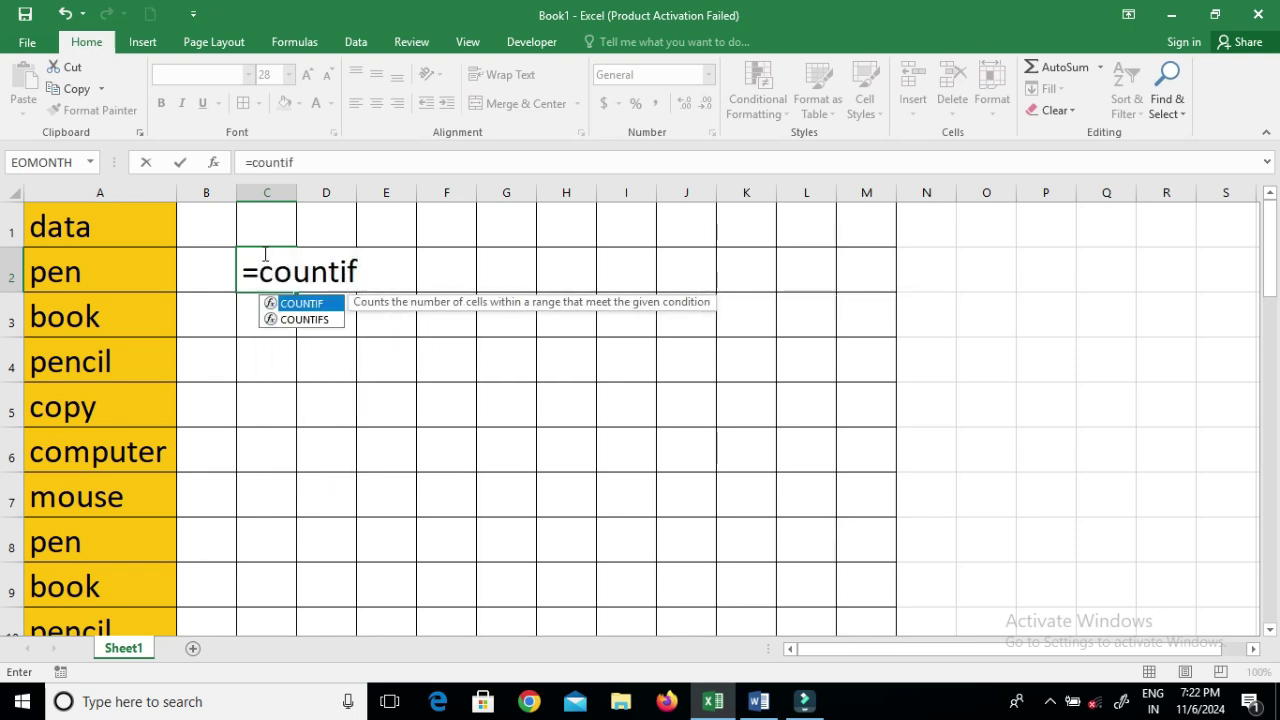
key(Tab)
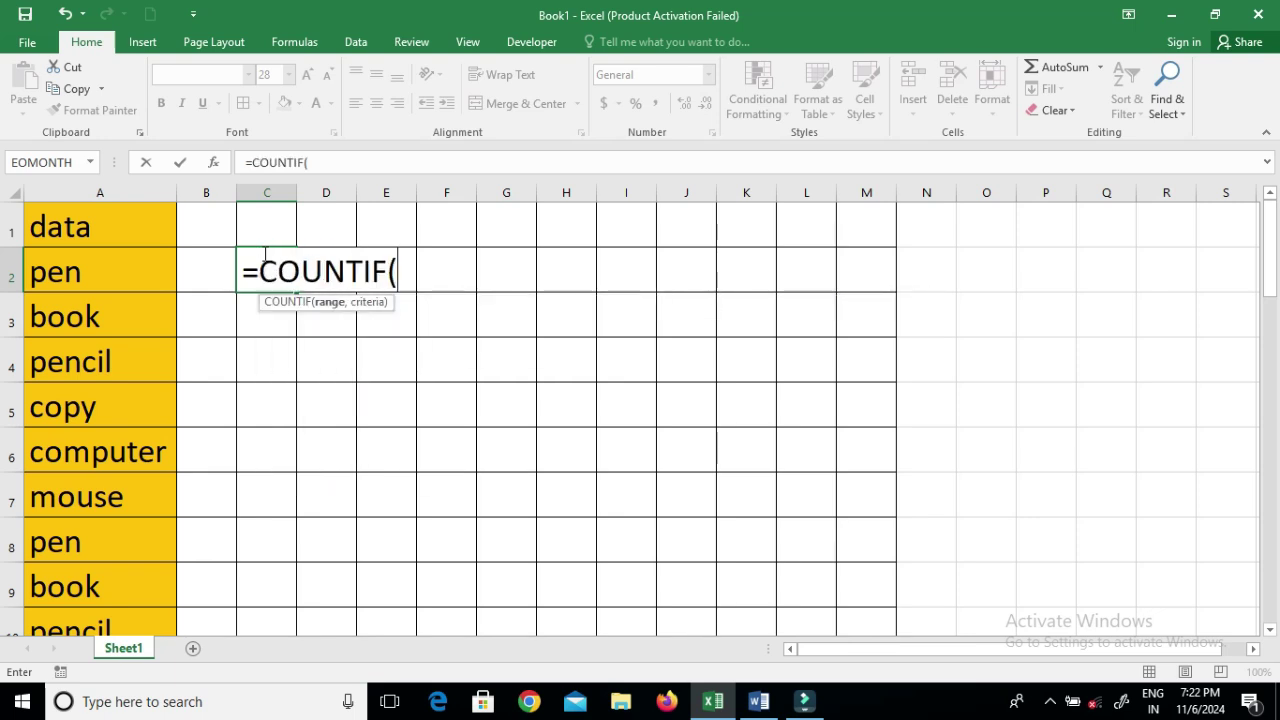
drag(85, 277, 82, 497)
scroll(83, 502, down, 1)
click(83, 505)
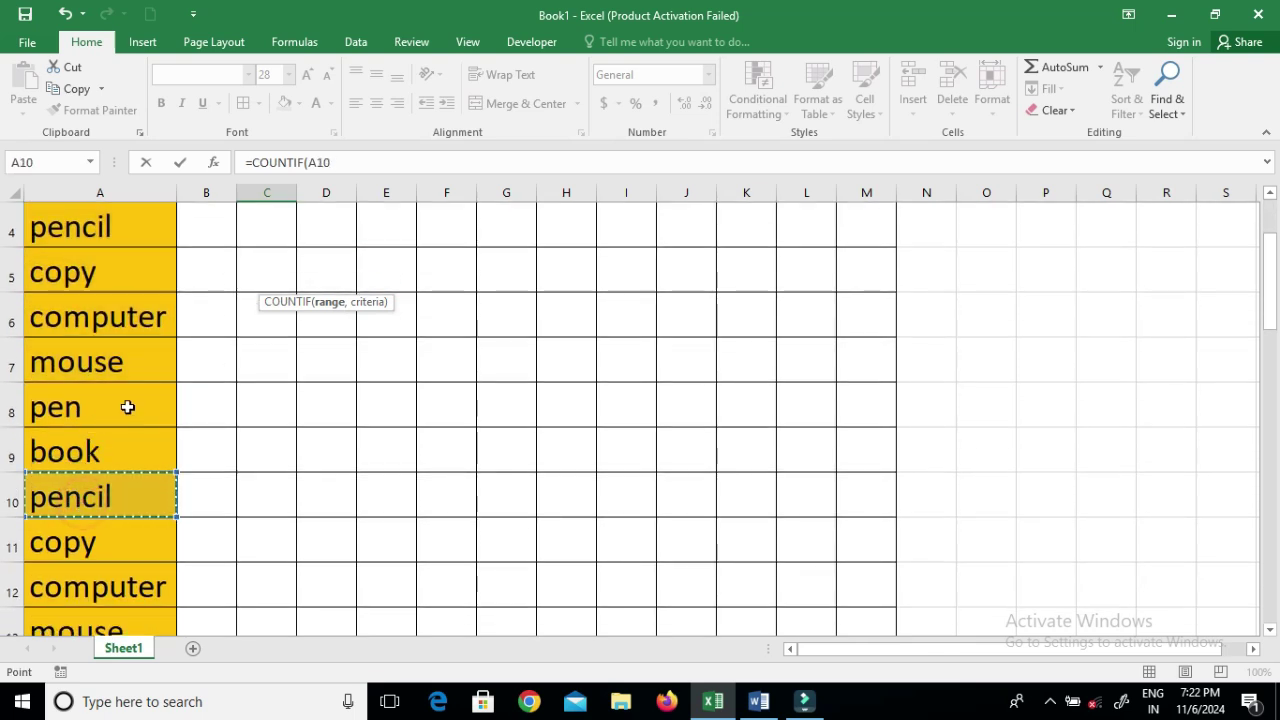
- Set the range of the COUNTIF formula to the product entries in A2:A13
scroll(120, 408, up, 1)
drag(63, 283, 90, 592)
key(shift+Down)
key(shift+Down)
key(shift+Down)
key(shift+Down)
key(shift+Down)
key(shift+Down)
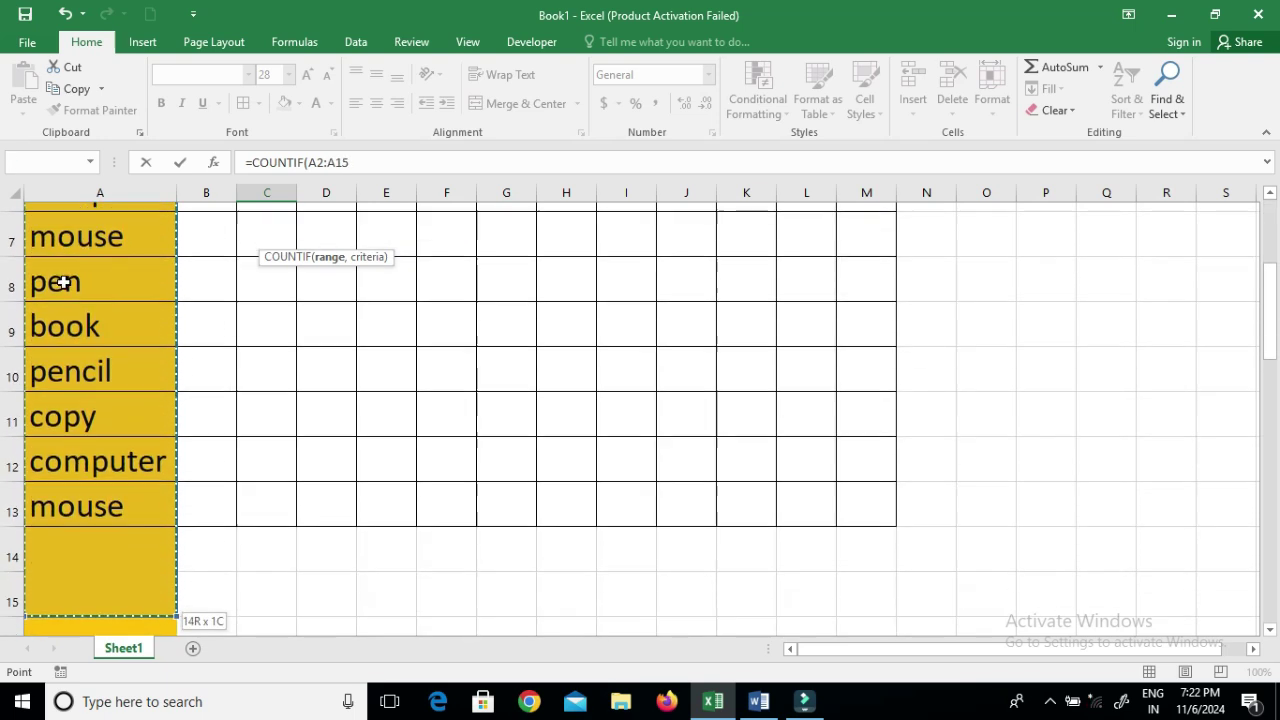
key(shift+Up)
key(shift+Up)
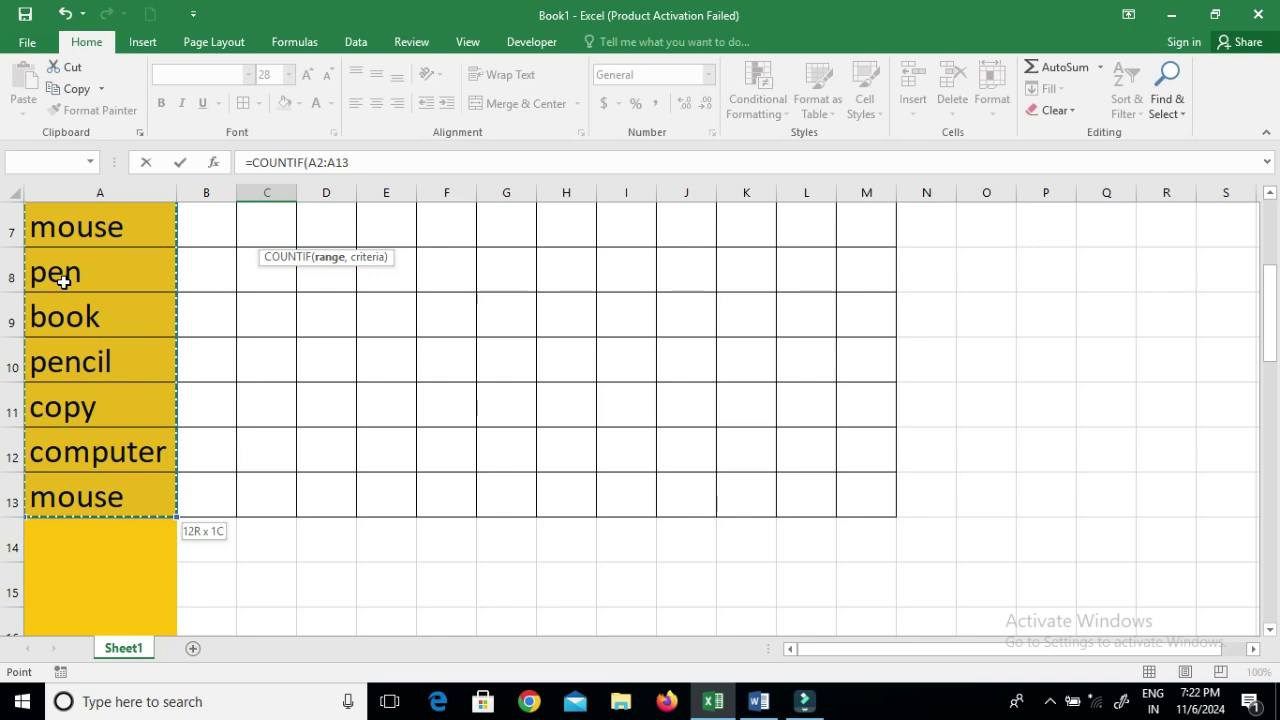
scroll(277, 415, up, 2)
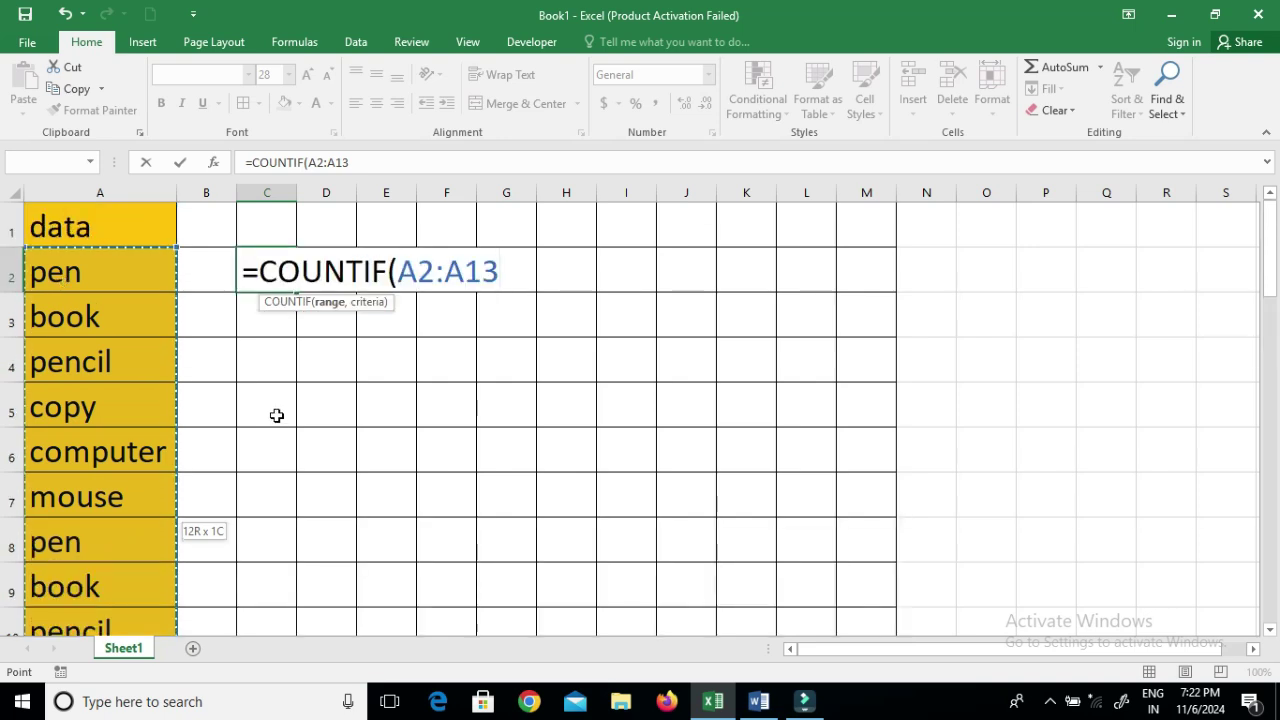
- Add "pen" as the COUNTIF criteria and complete the formula in C2
text(,)
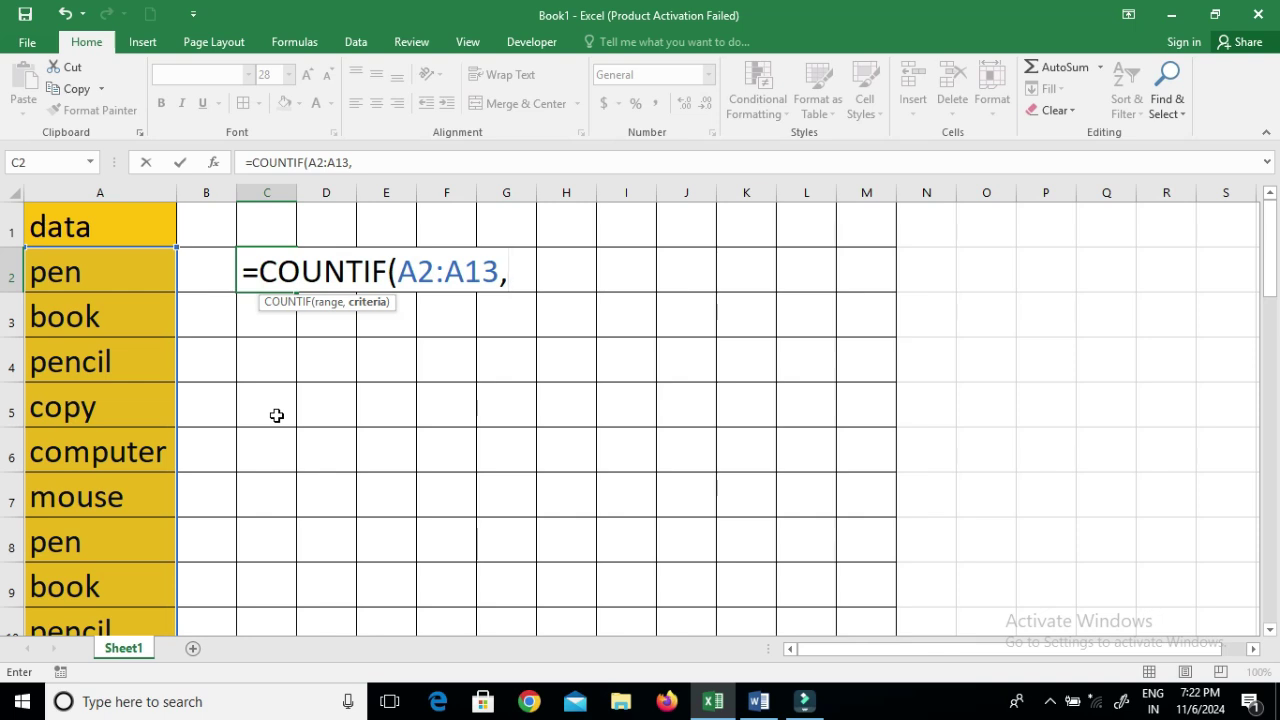
text("pen")
key(Return)
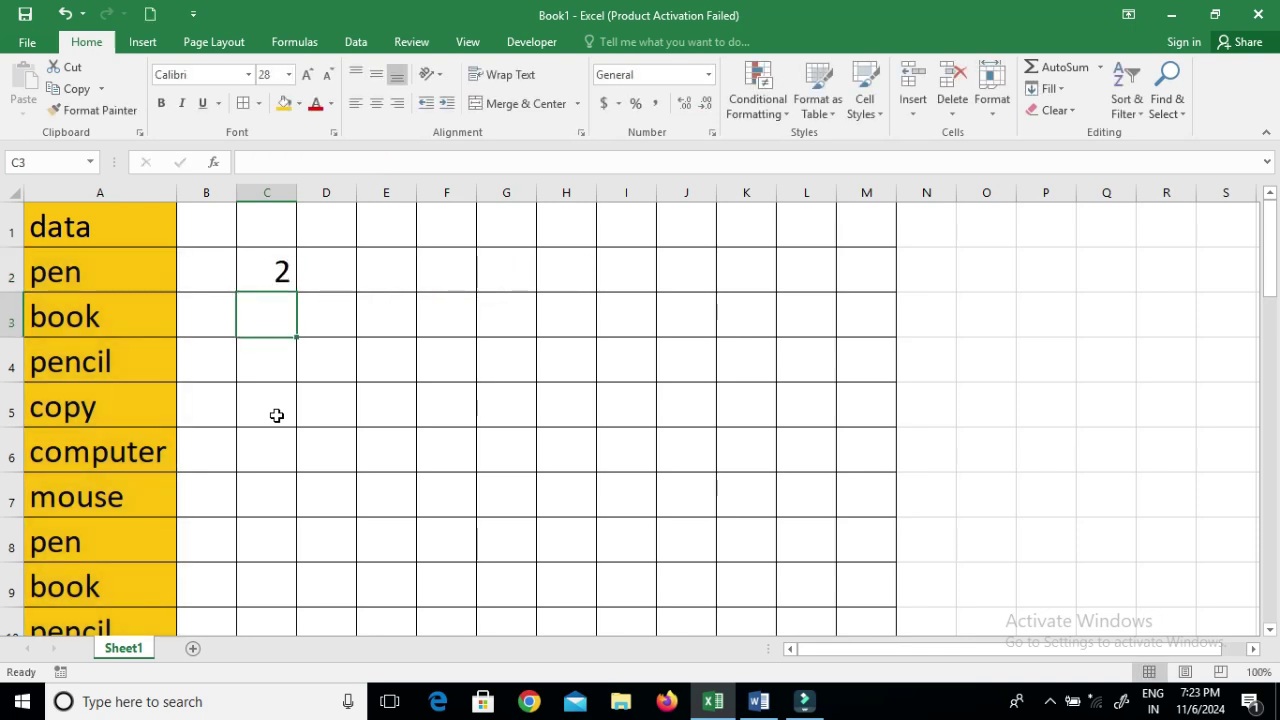
- Reopen the COUNTIF formula in C2 to review its range and criteria, and close it without edits
key(Up)
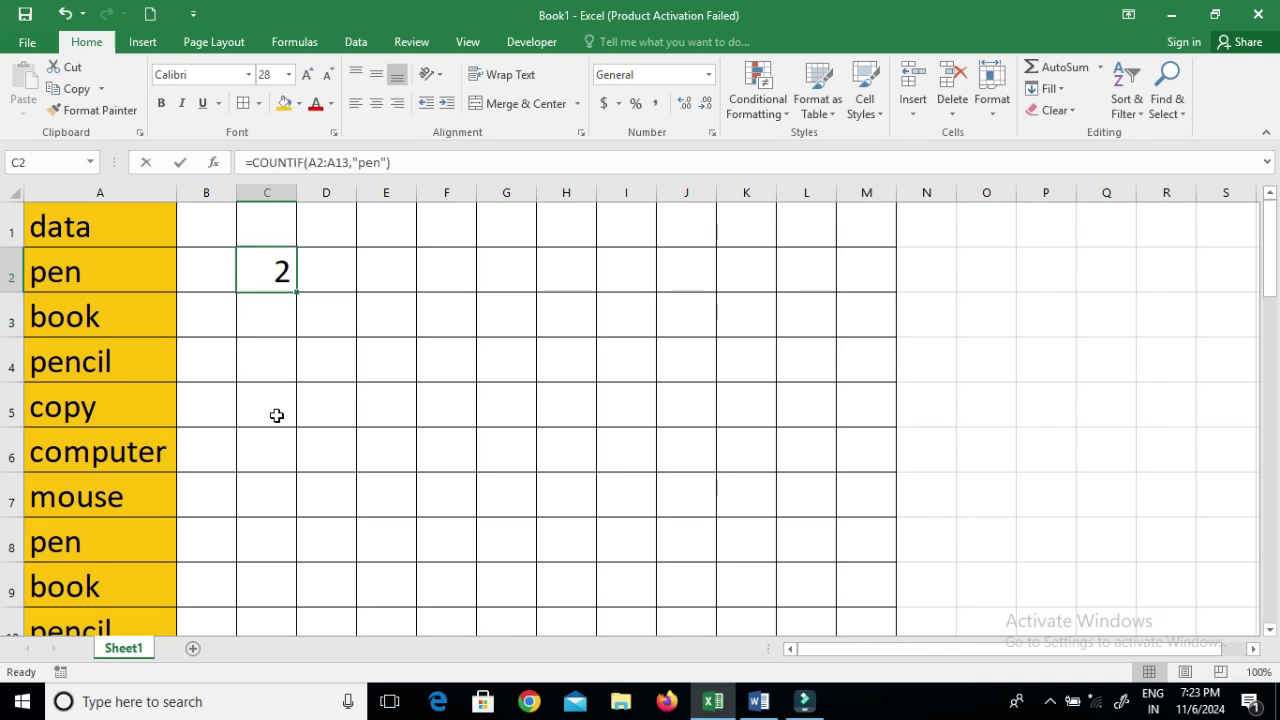
key(F2)
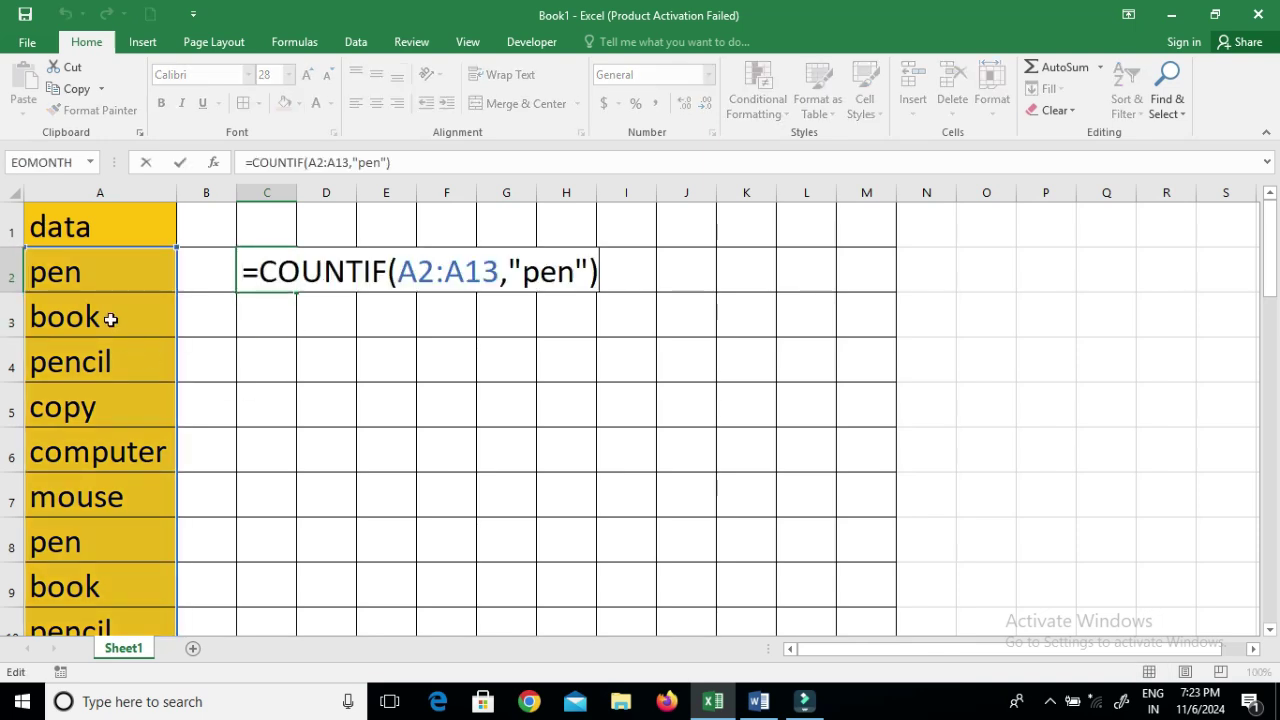
scroll(109, 320, down, 2)
scroll(281, 414, up, 2)
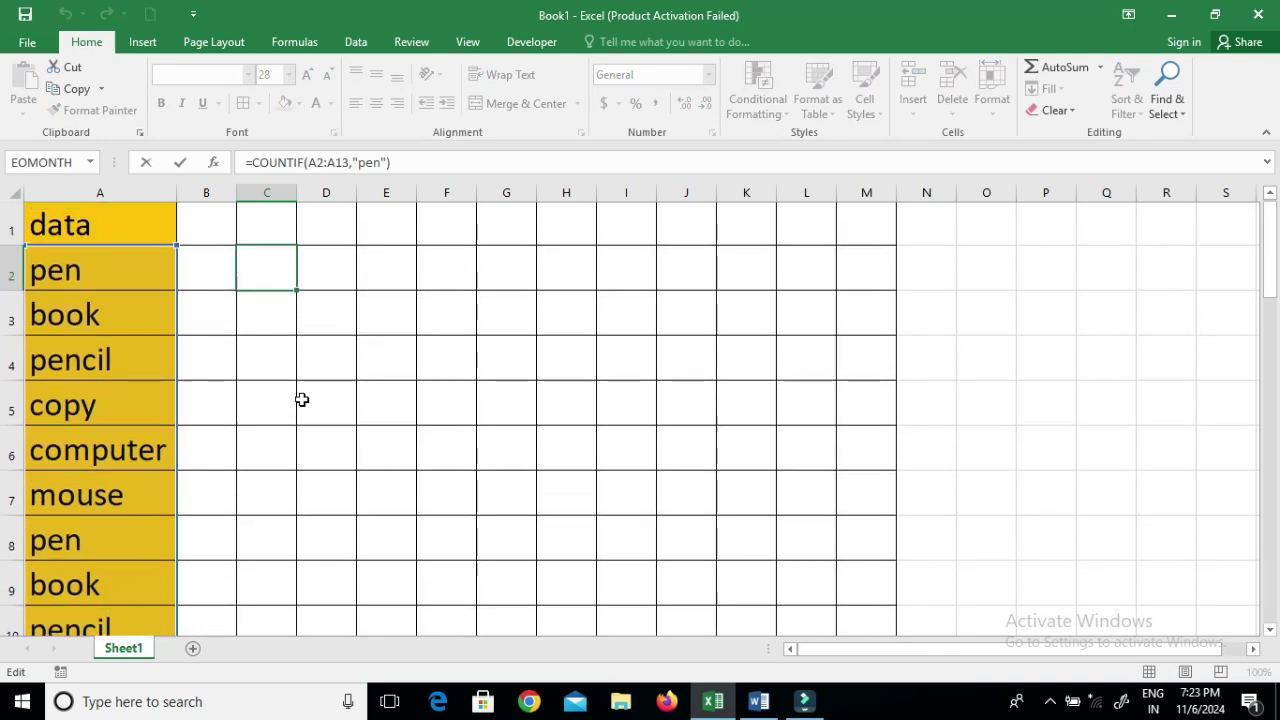
key(Return)
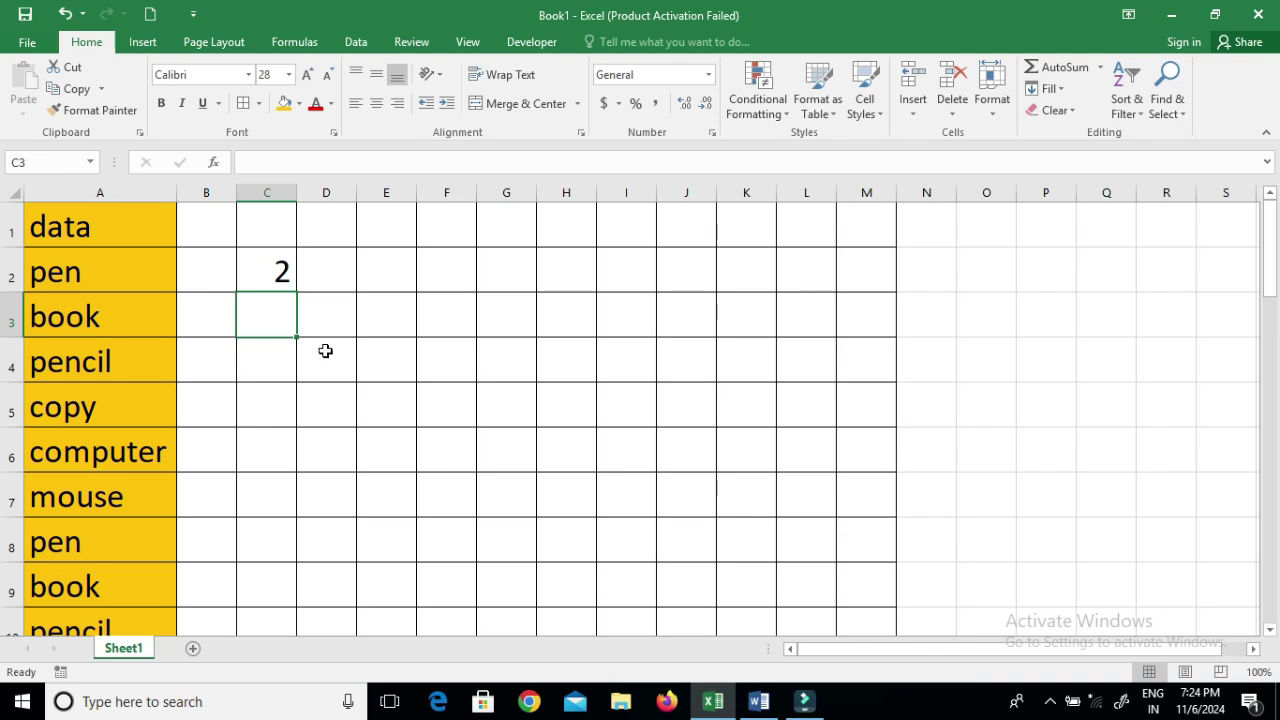
- Start inking and draw a circled numeral I around cell F2 and a circled II near G1
click(415, 45)
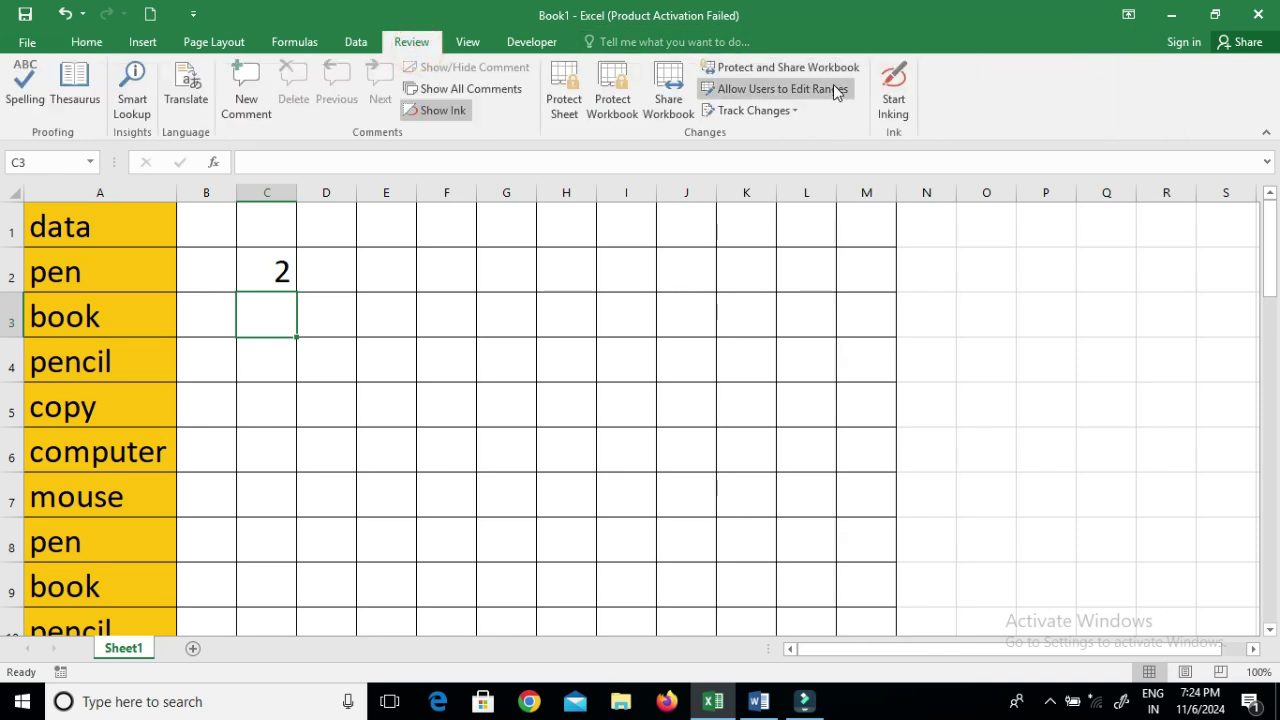
click(912, 84)
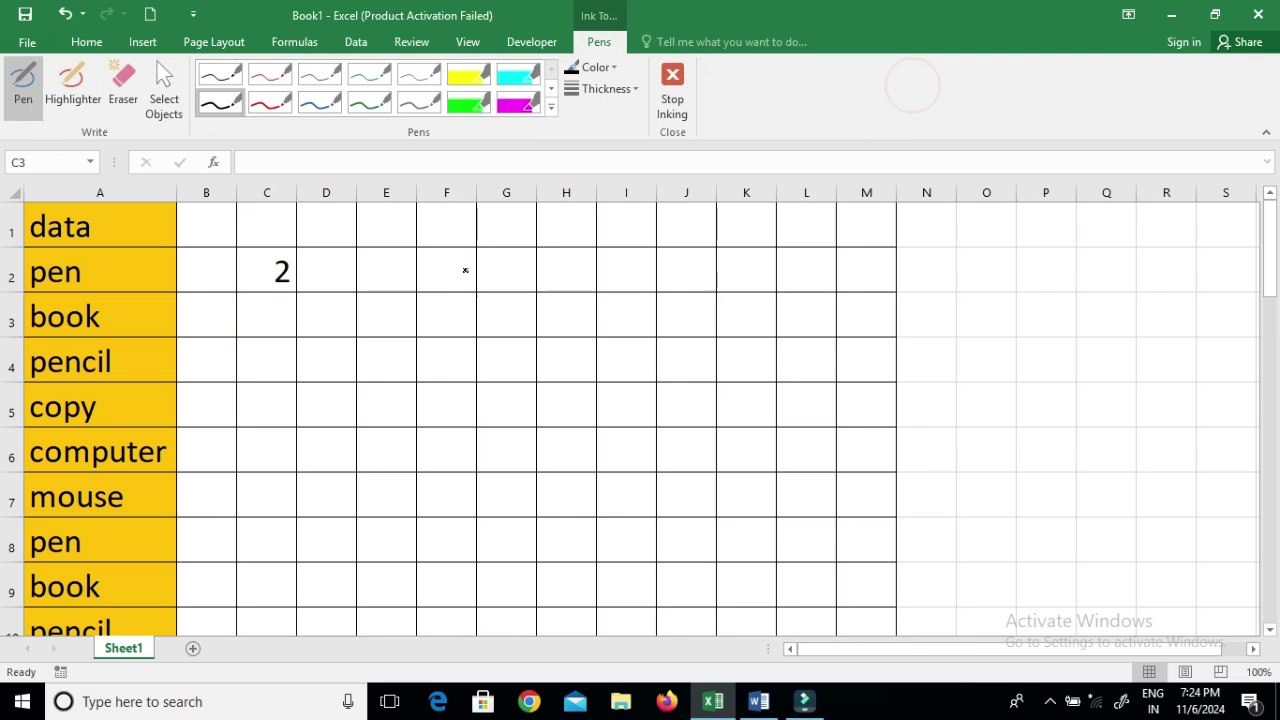
click(557, 192)
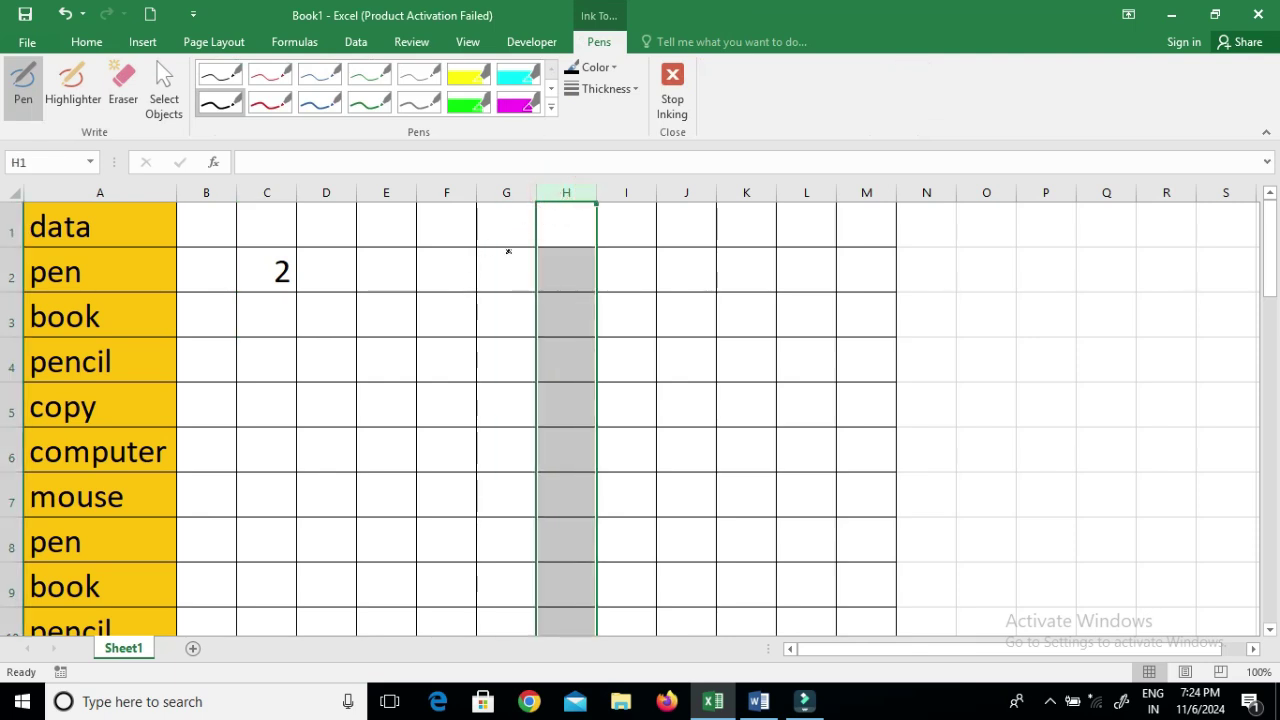
drag(465, 260, 456, 293)
mouse_move(510, 238)
mouse_down()
mouse_move(520, 251)
mouse_move(508, 229)
mouse_move(466, 251)
mouse_up()
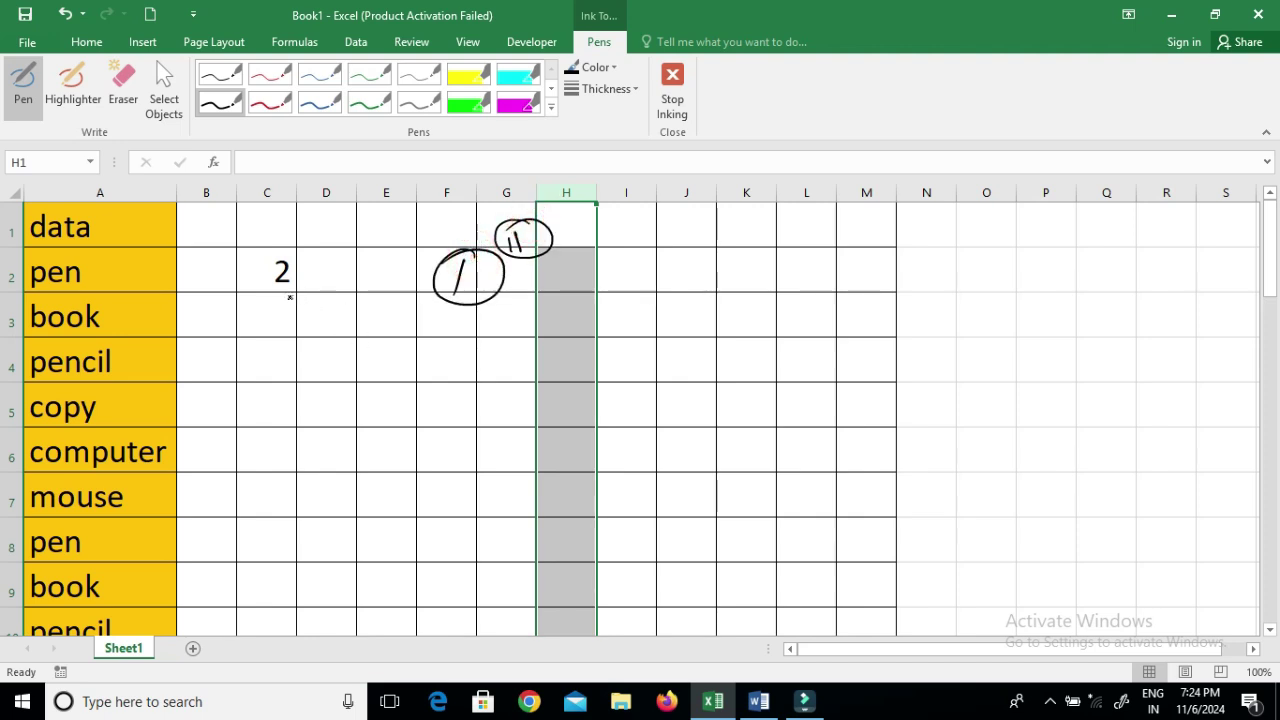
- Ink a circled "Sum" around I3 with an arrow to a double-underlined "Total", and add short marks beside the circled I and II
key(Escape)
click(431, 284)
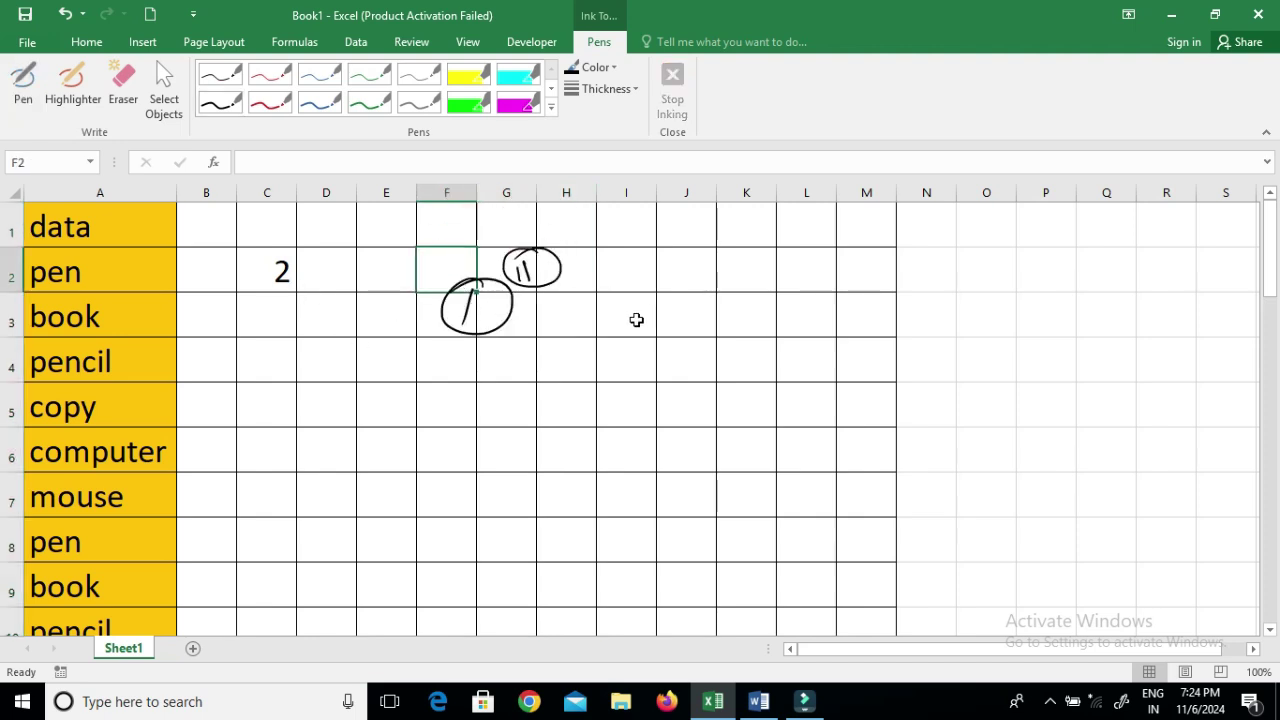
click(622, 322)
click(23, 82)
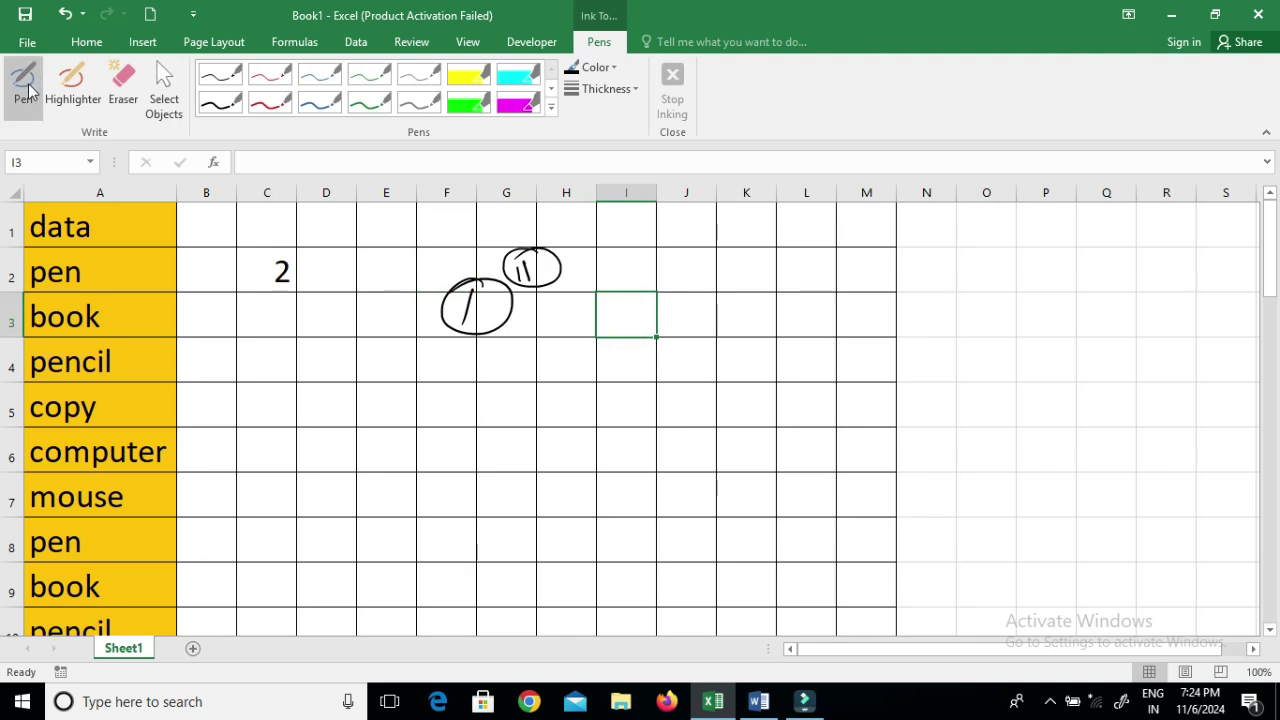
mouse_move(620, 322)
mouse_down()
mouse_move(593, 360)
mouse_move(715, 332)
mouse_up()
mouse_move(626, 298)
mouse_down()
mouse_move(723, 280)
mouse_move(640, 290)
mouse_up()
mouse_move(668, 374)
mouse_down()
mouse_move(703, 420)
mouse_move(762, 458)
mouse_up()
mouse_move(768, 386)
mouse_down()
mouse_move(688, 434)
mouse_move(765, 425)
mouse_move(790, 398)
mouse_move(915, 385)
mouse_move(735, 483)
mouse_up()
drag(505, 310, 578, 281)
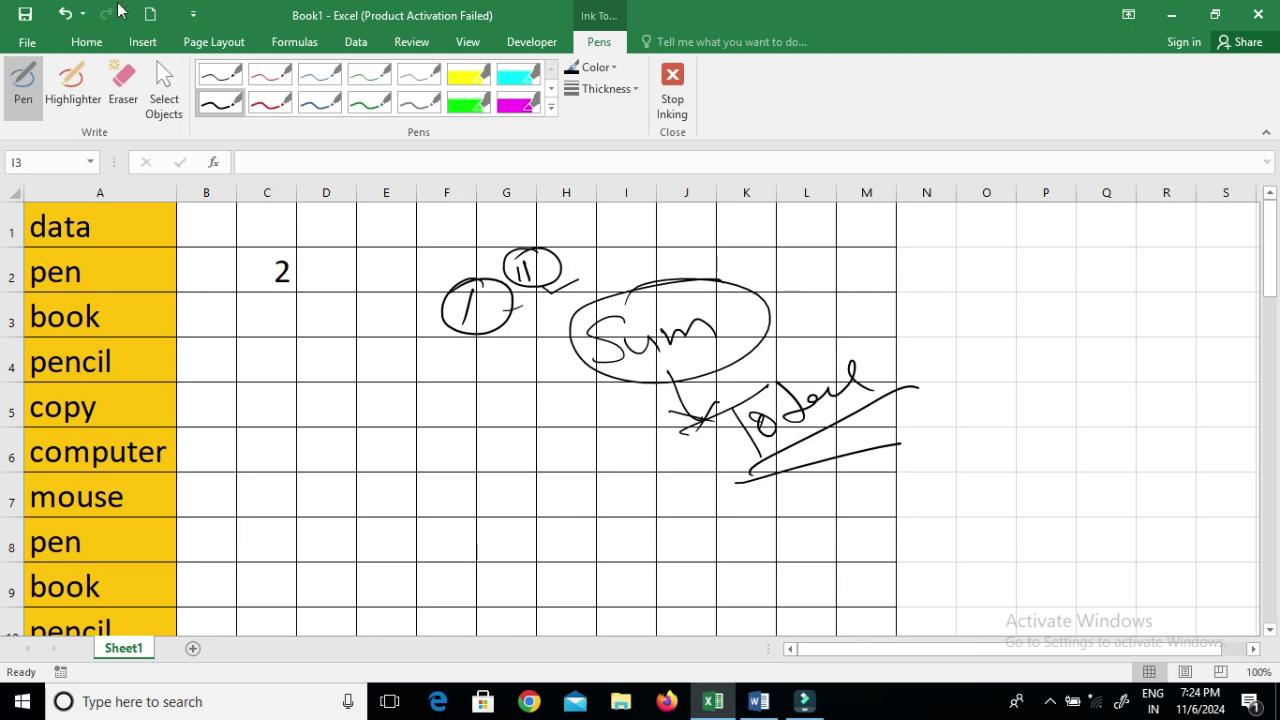
- Start a SUM formula in C5 with a nested COUNTIF function
click(89, 44)
click(282, 424)
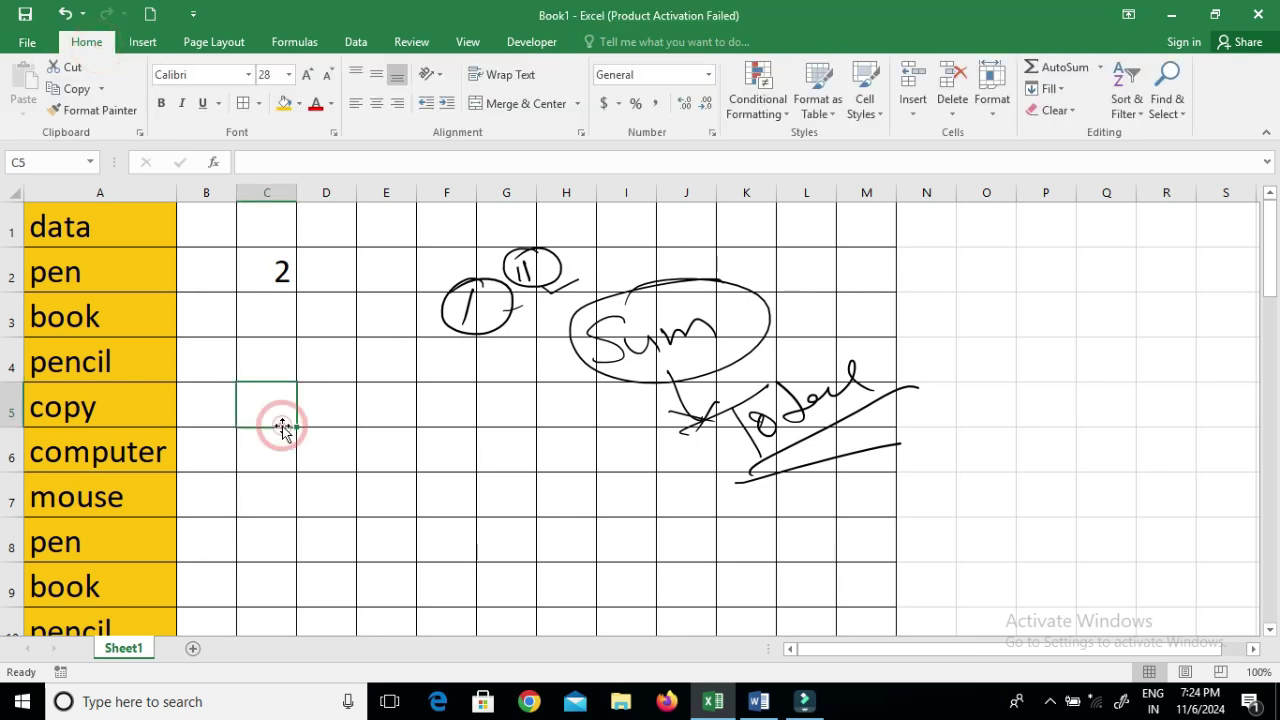
text(=su)
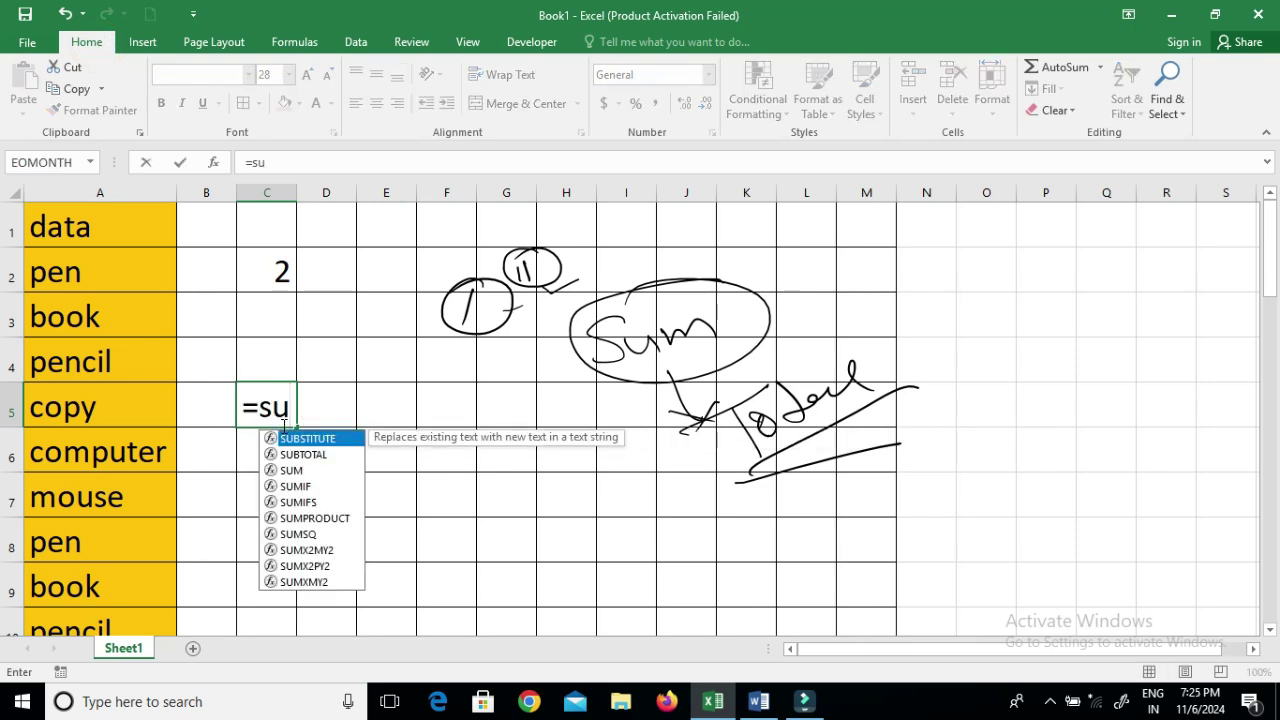
text(m)
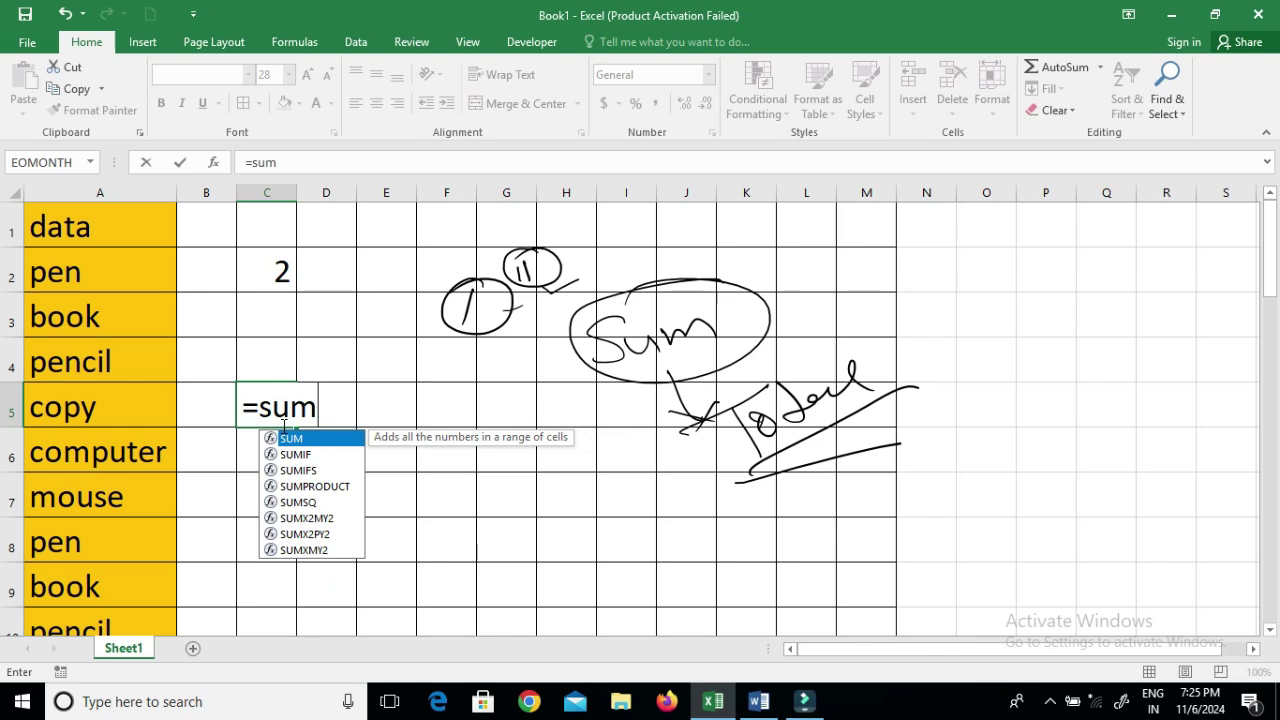
key(Tab)
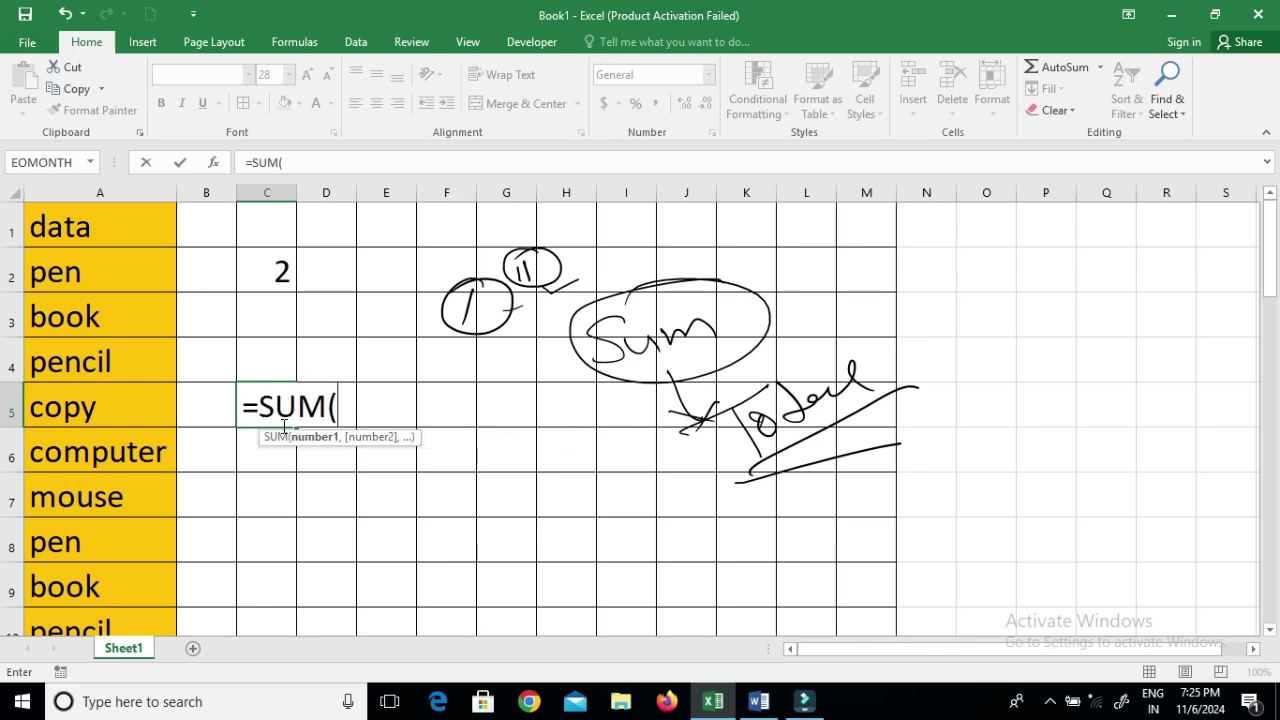
text(count)
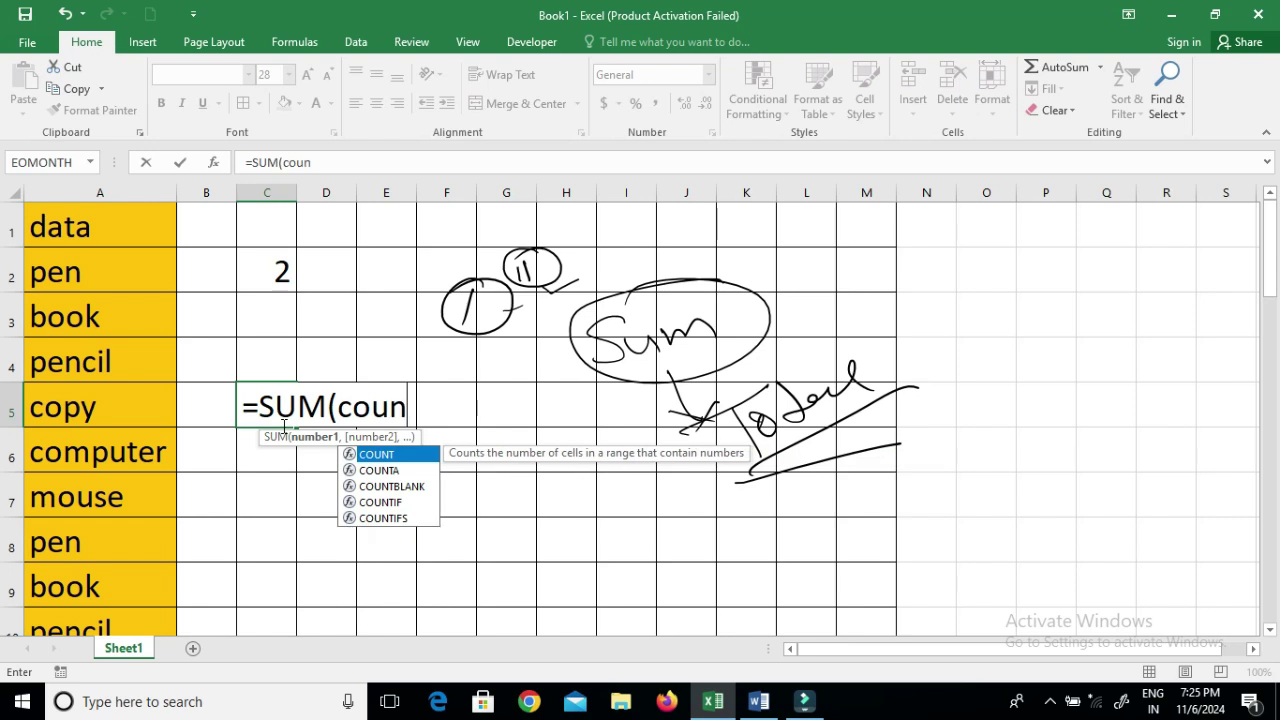
key(Down)
key(Down)
key(Down)
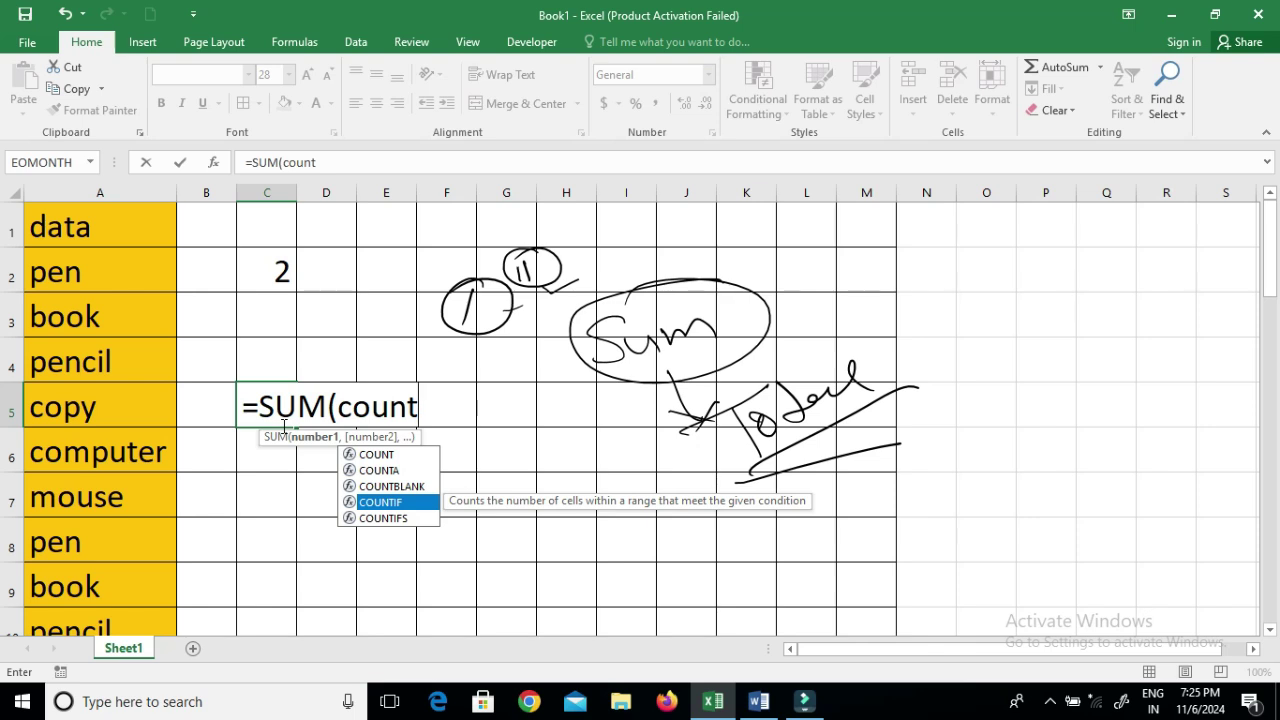
key(Tab)
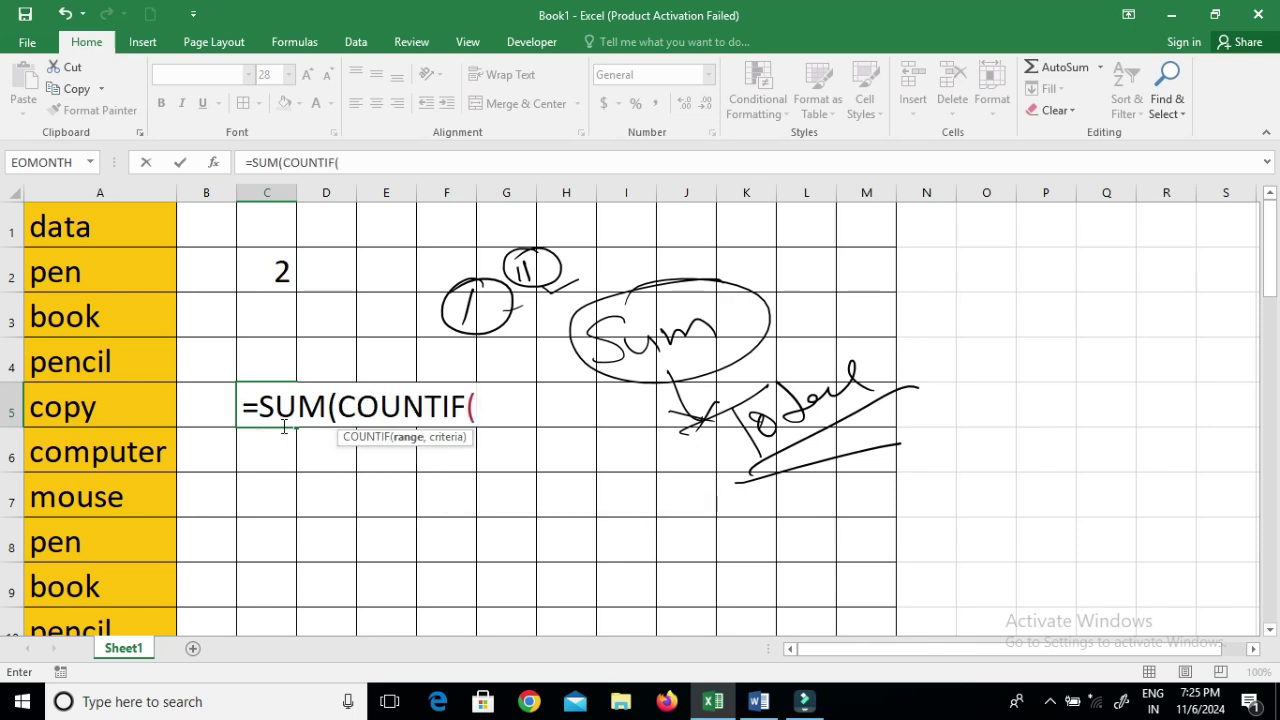
- Set the range of the nested COUNTIF in C5 to A2:A13
click(70, 258)
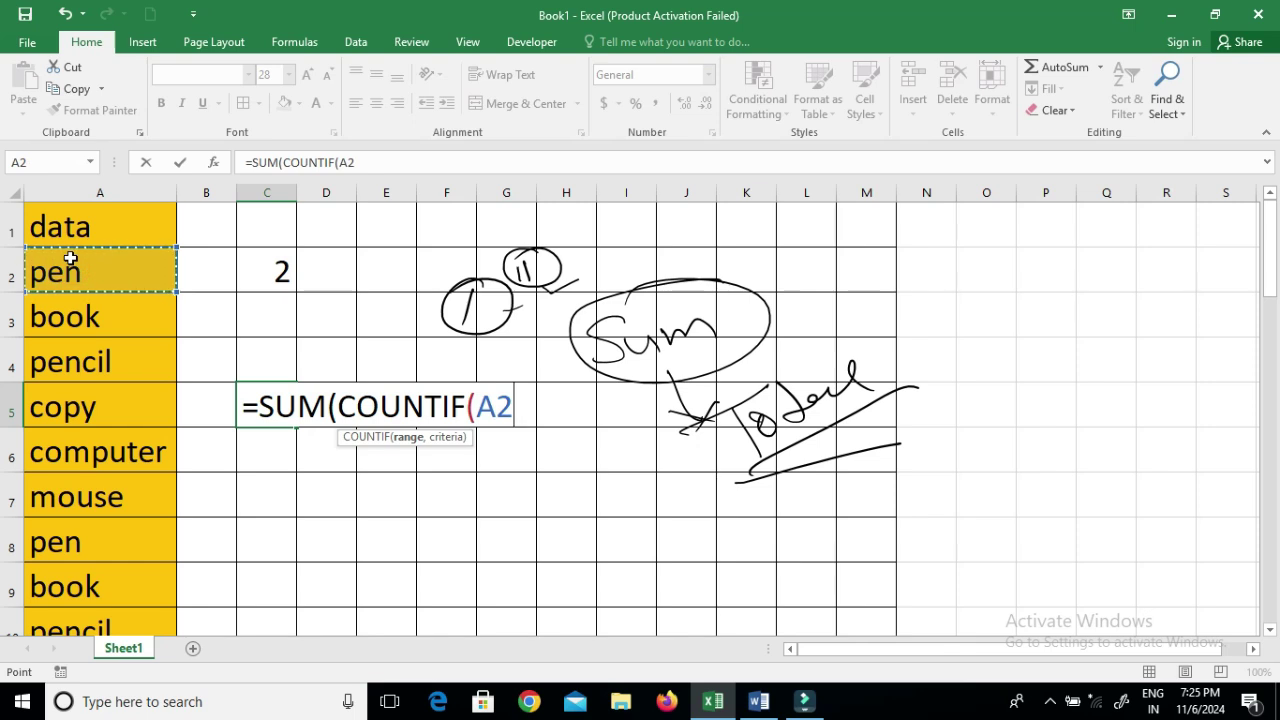
key(F8)
key(BackSpace)
key(BackSpace)
text(a13)
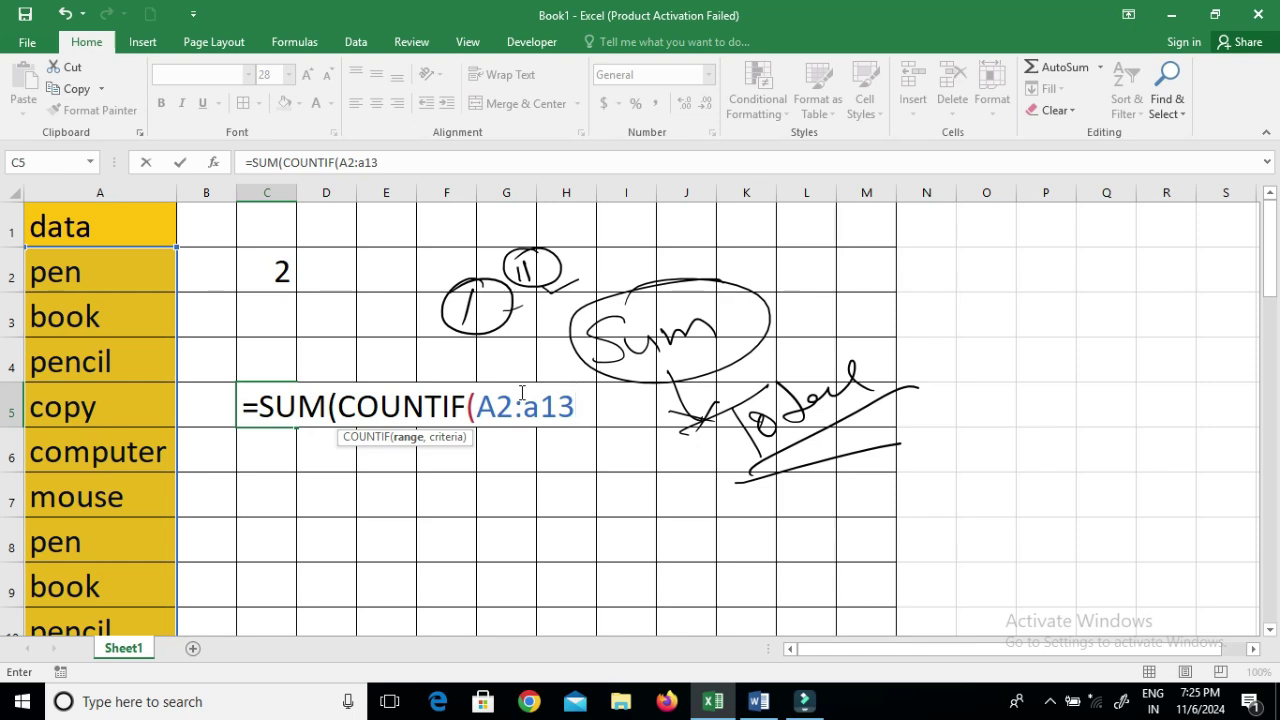
- Add the criteria array {"pen","book"} to the nested COUNTIF and complete the formula in C5
text(,)
text([)
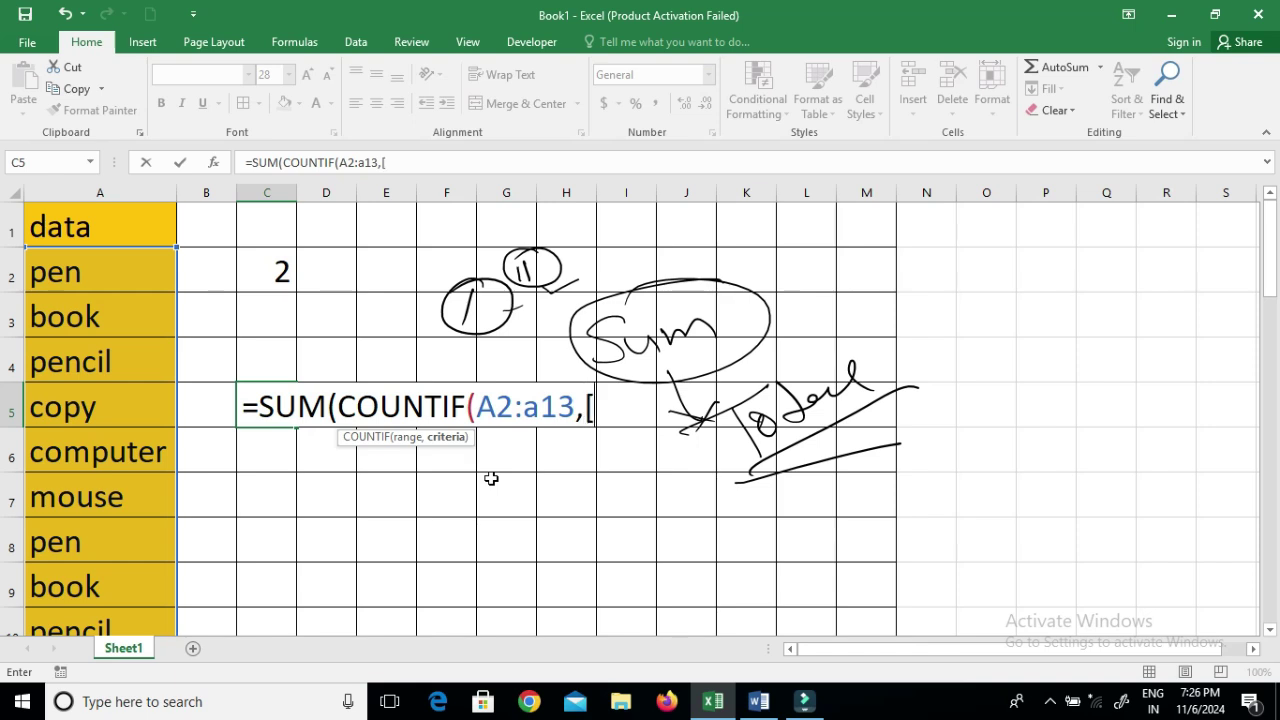
key(BackSpace)
text({"pen)
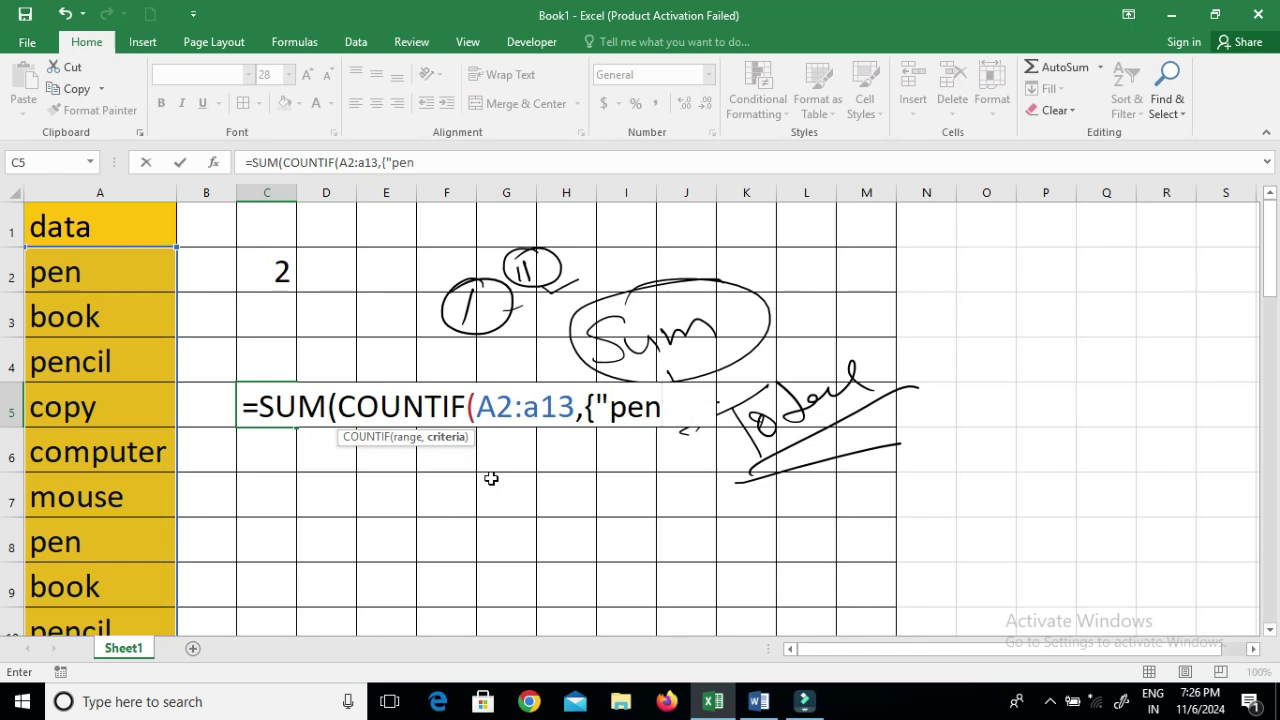
text(","boo)
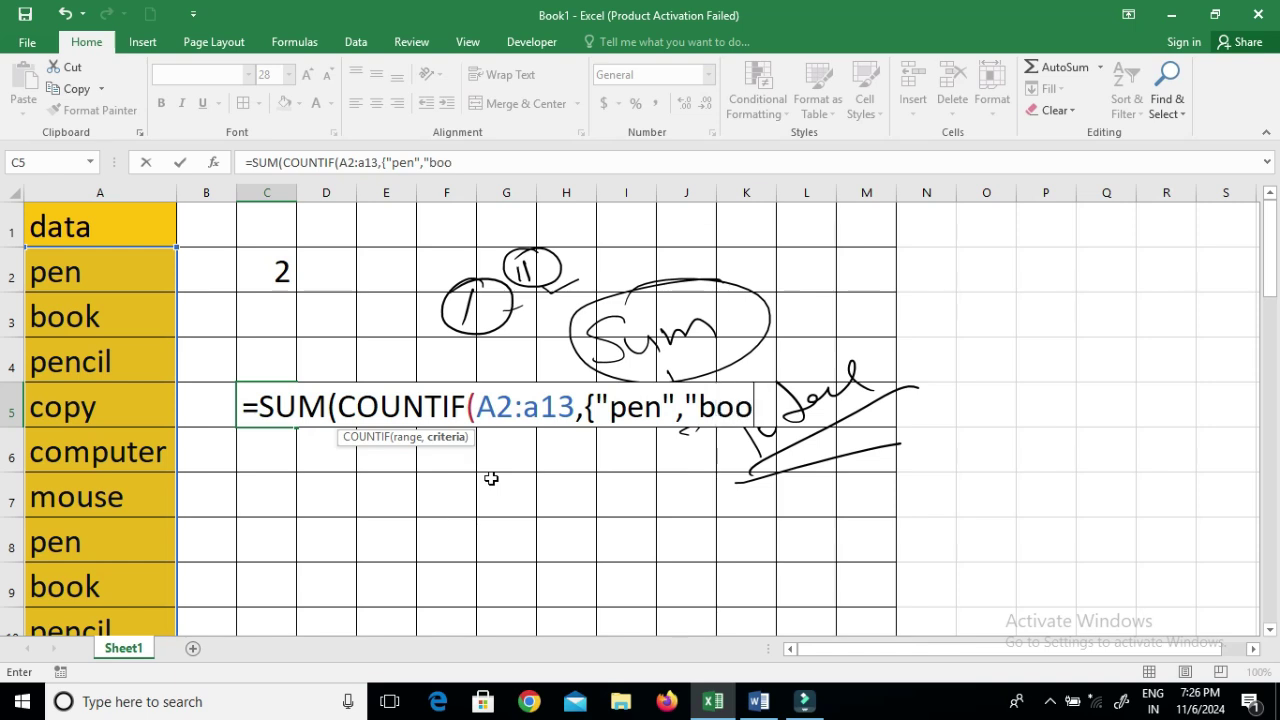
text(k")
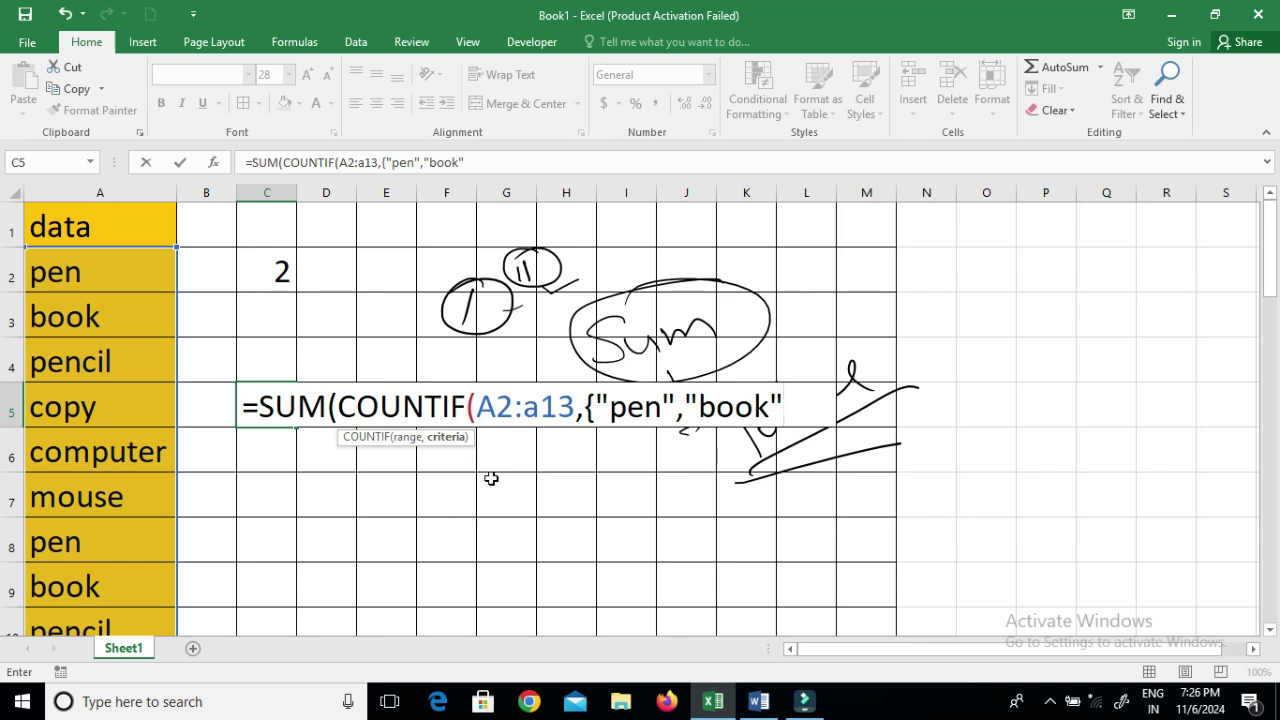
text(})
key(Return)
key(Return)
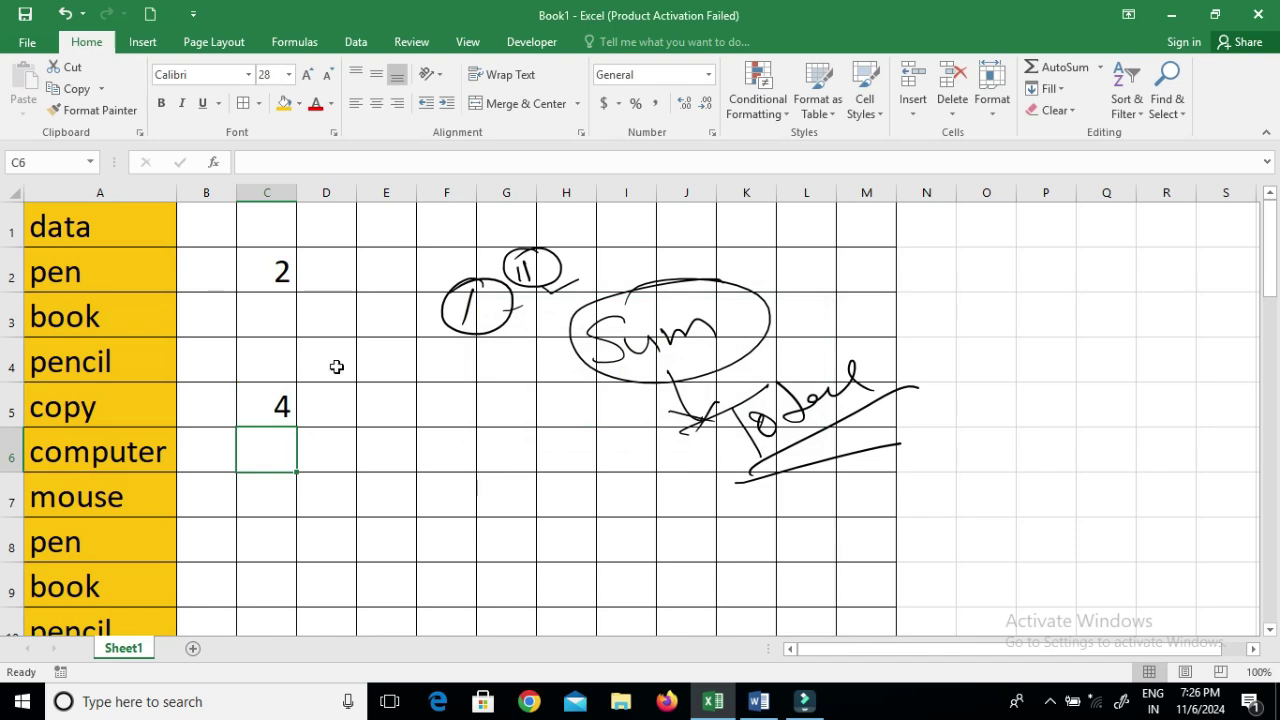
- Check the formula in C5 and replace the product in A5 with "pen"
click(301, 414)
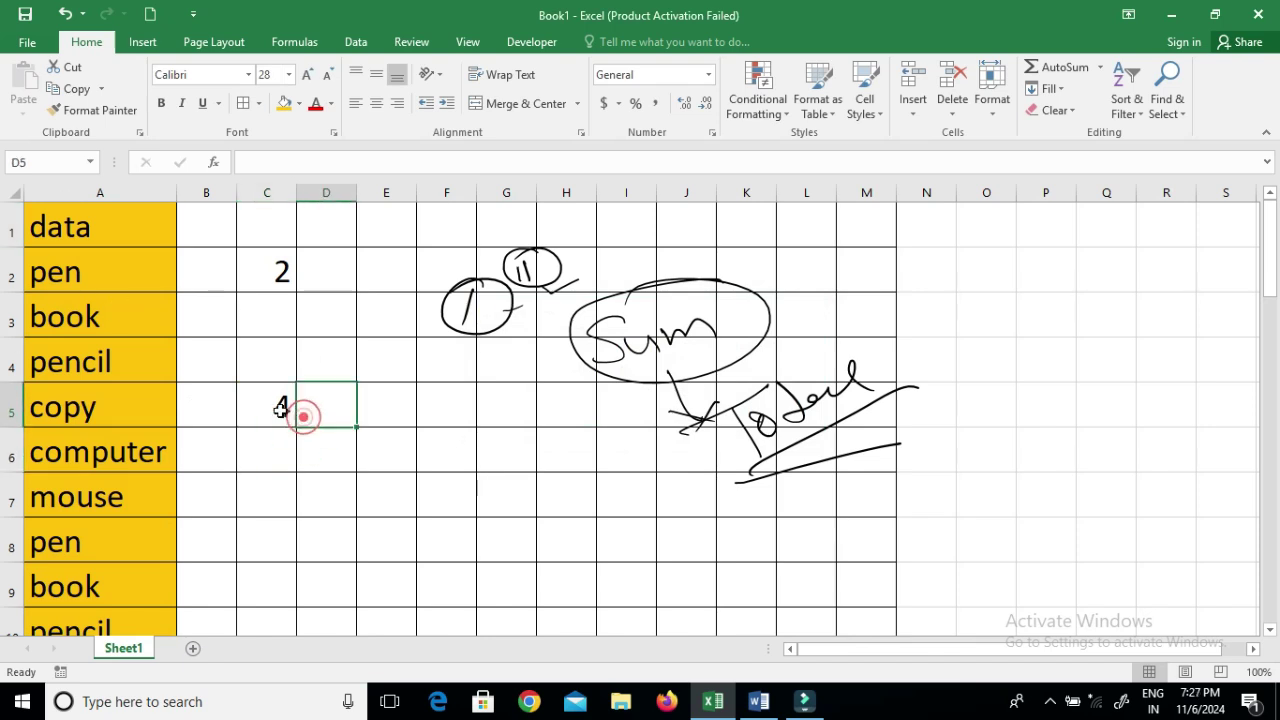
click(281, 408)
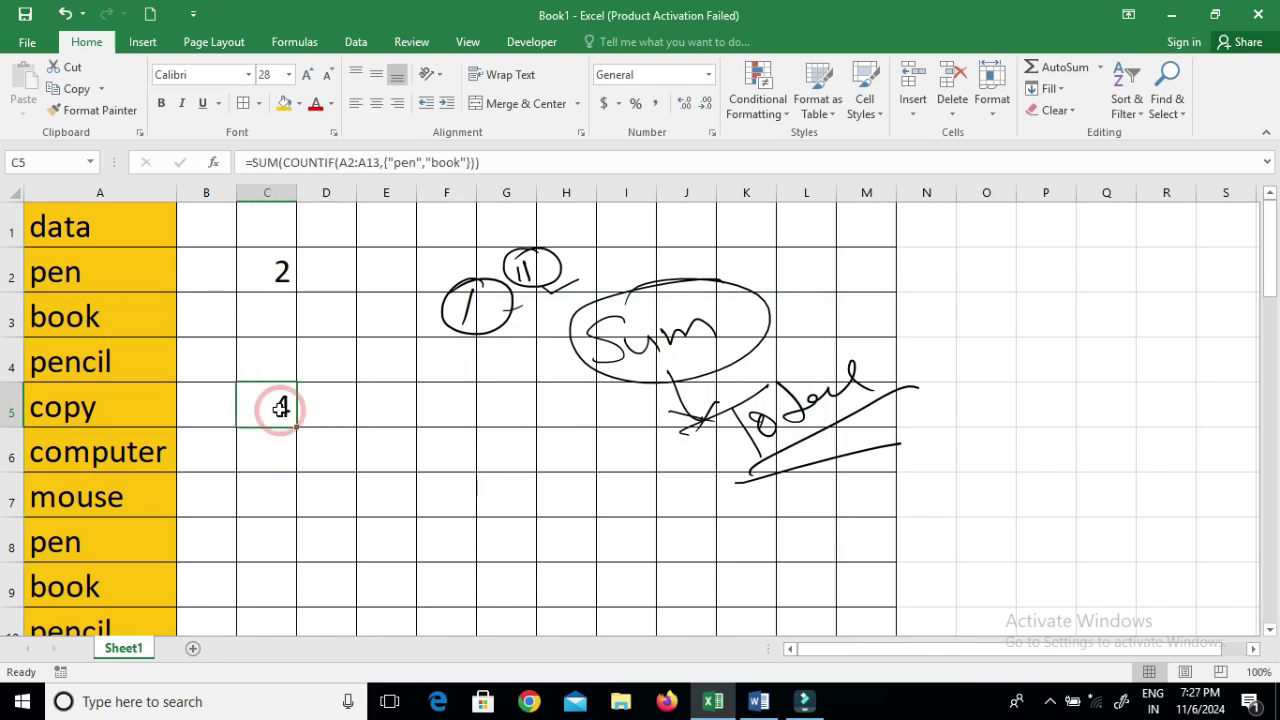
click(143, 410)
text(pen)
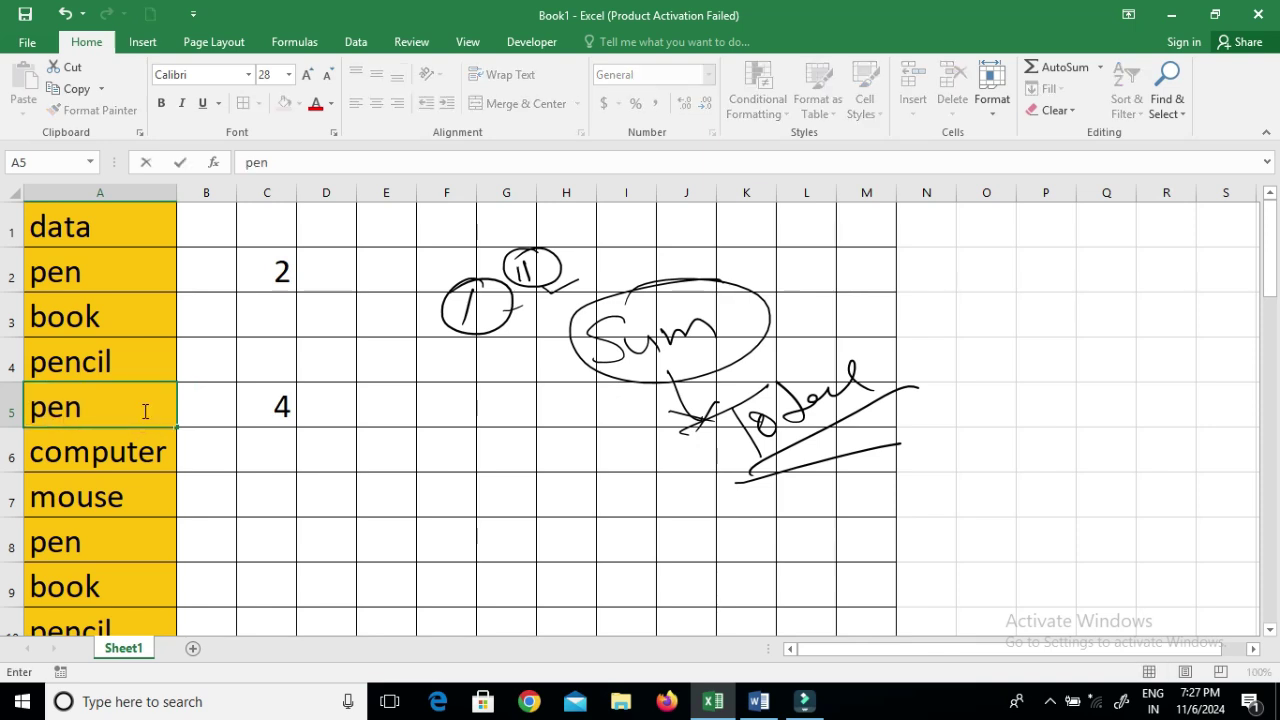
key(Return)
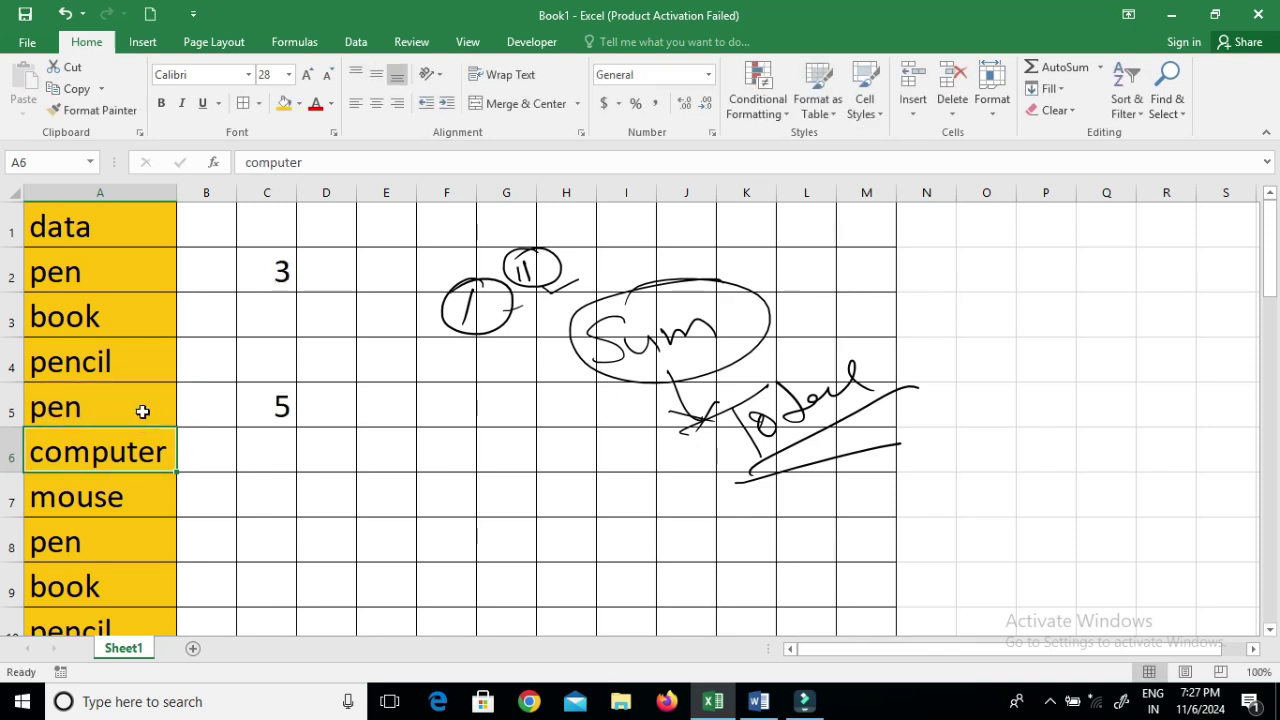
- Start inking and write "Sum" with an arrow to a double-underlined "Total" beside C5, enclosed in a large oval
click(272, 410)
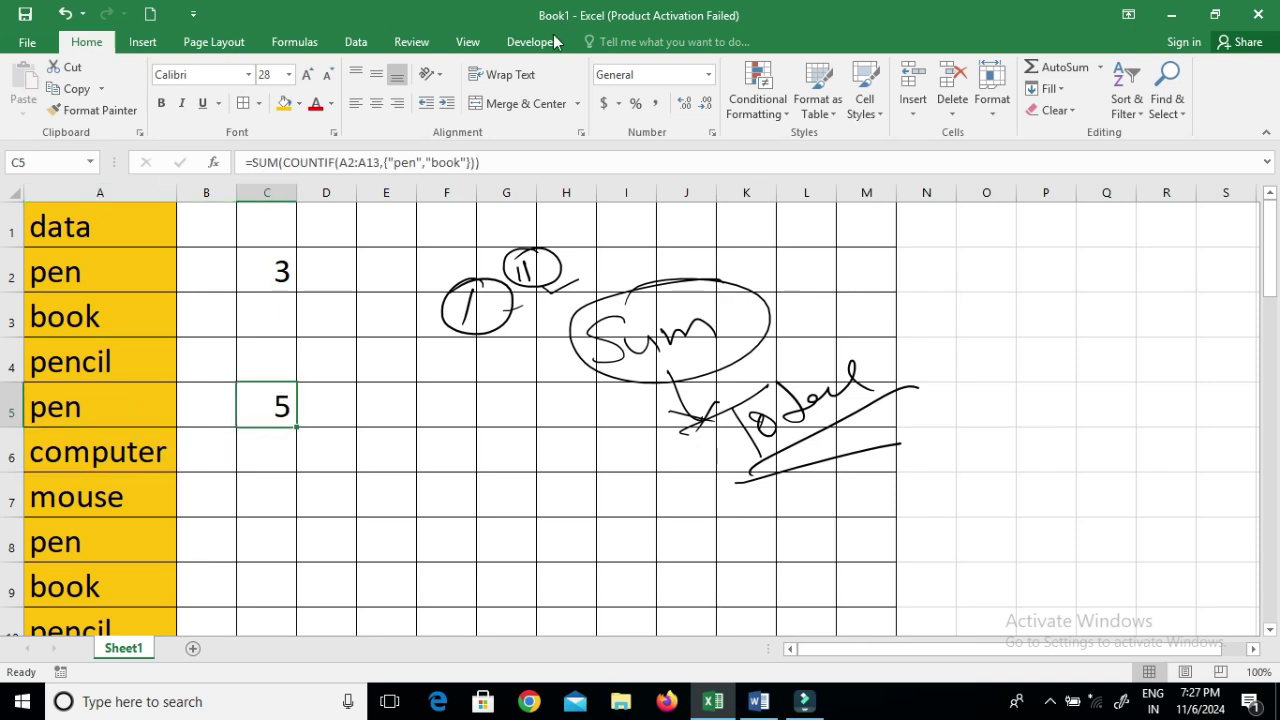
click(411, 42)
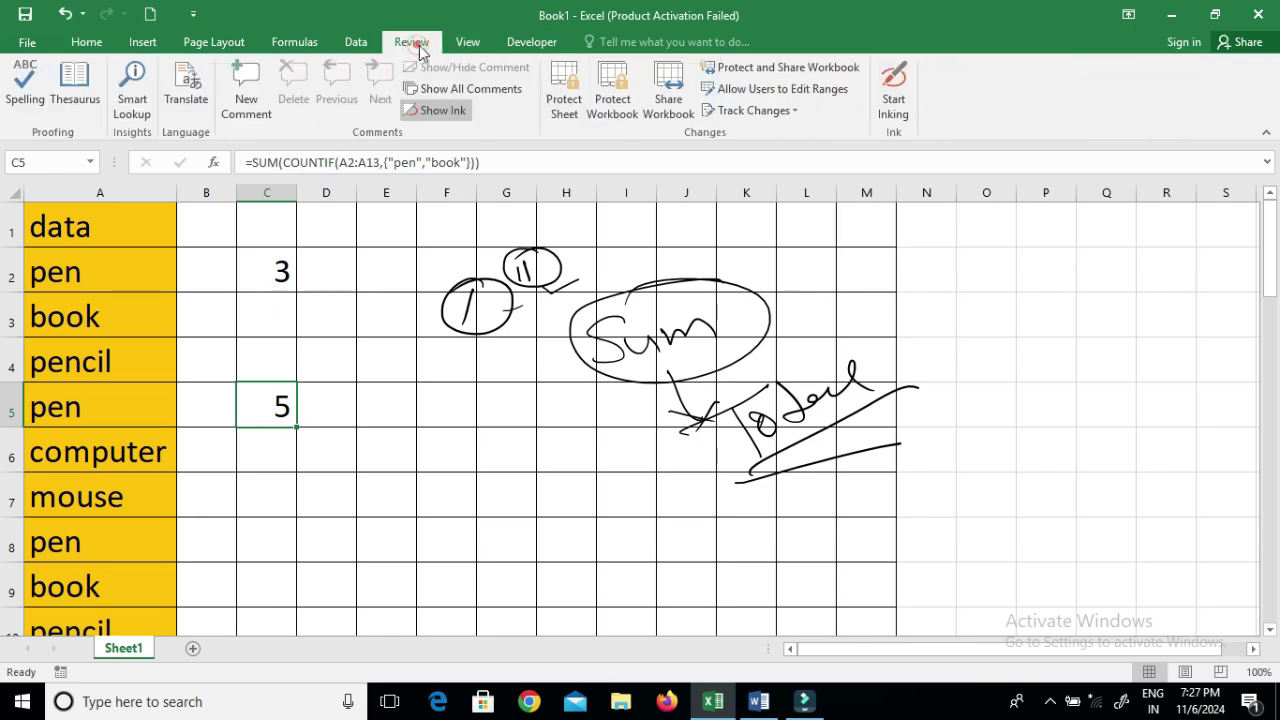
click(894, 90)
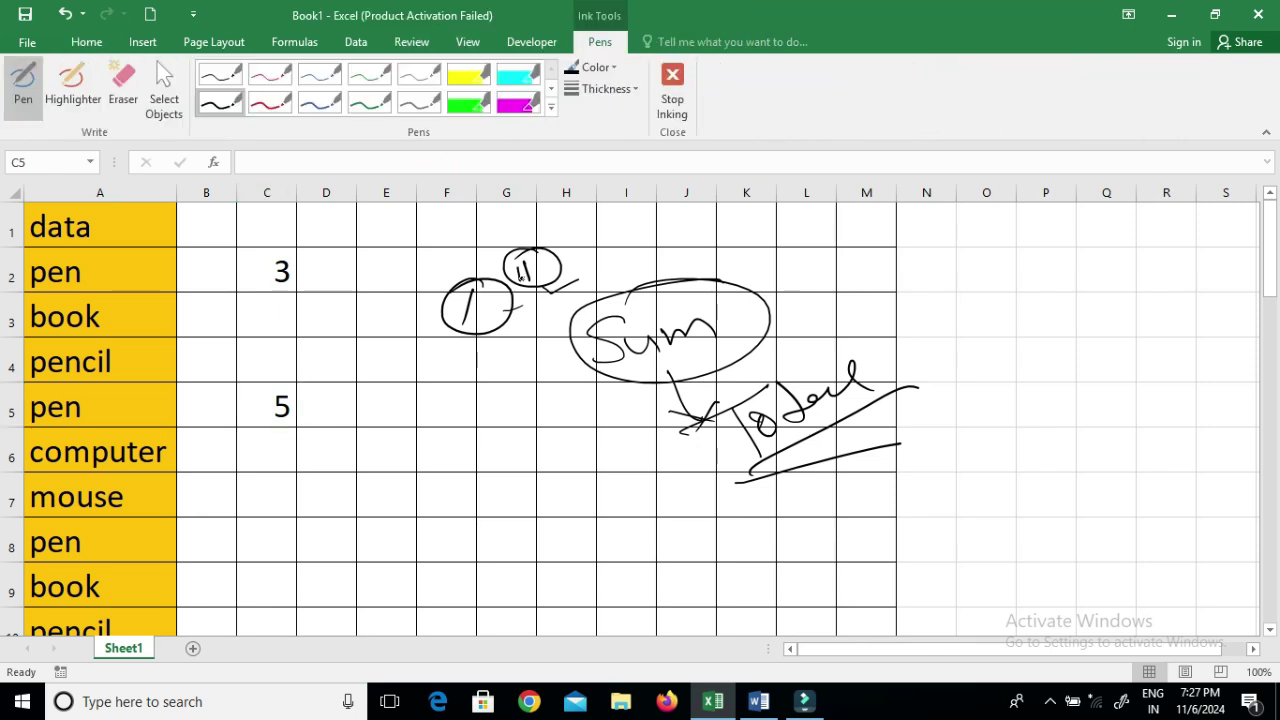
click(520, 266)
mouse_move(372, 432)
mouse_down()
mouse_move(348, 476)
mouse_move(408, 432)
mouse_move(452, 436)
mouse_up()
drag(392, 470, 540, 425)
drag(470, 470, 565, 432)
drag(485, 500, 578, 458)
mouse_move(540, 390)
mouse_down()
mouse_move(440, 533)
mouse_move(540, 388)
mouse_up()
- Draw a circled numeral I below the Sum oval and a circled II near H8 with a line leading toward "Total"
drag(432, 545, 437, 598)
drag(372, 560, 460, 530)
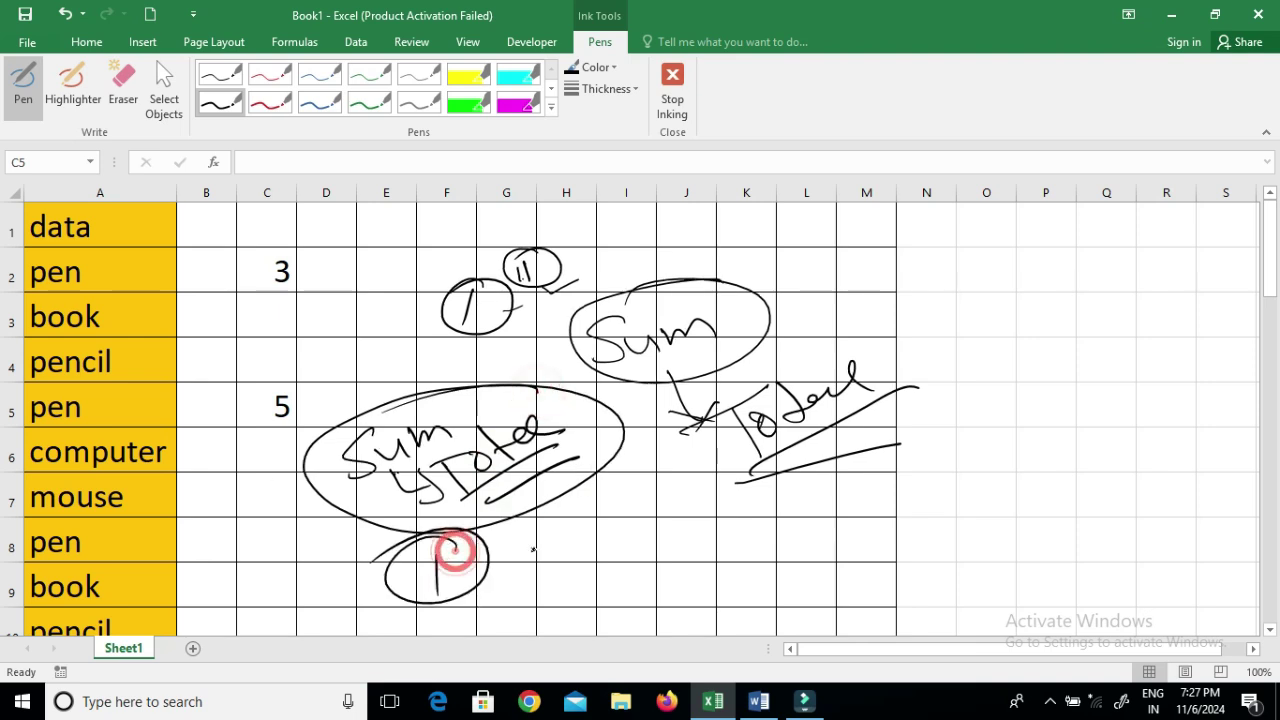
mouse_move(590, 505)
mouse_down()
mouse_move(594, 530)
mouse_move(609, 530)
mouse_up()
mouse_move(638, 497)
mouse_down()
mouse_move(650, 515)
mouse_move(736, 484)
mouse_up()
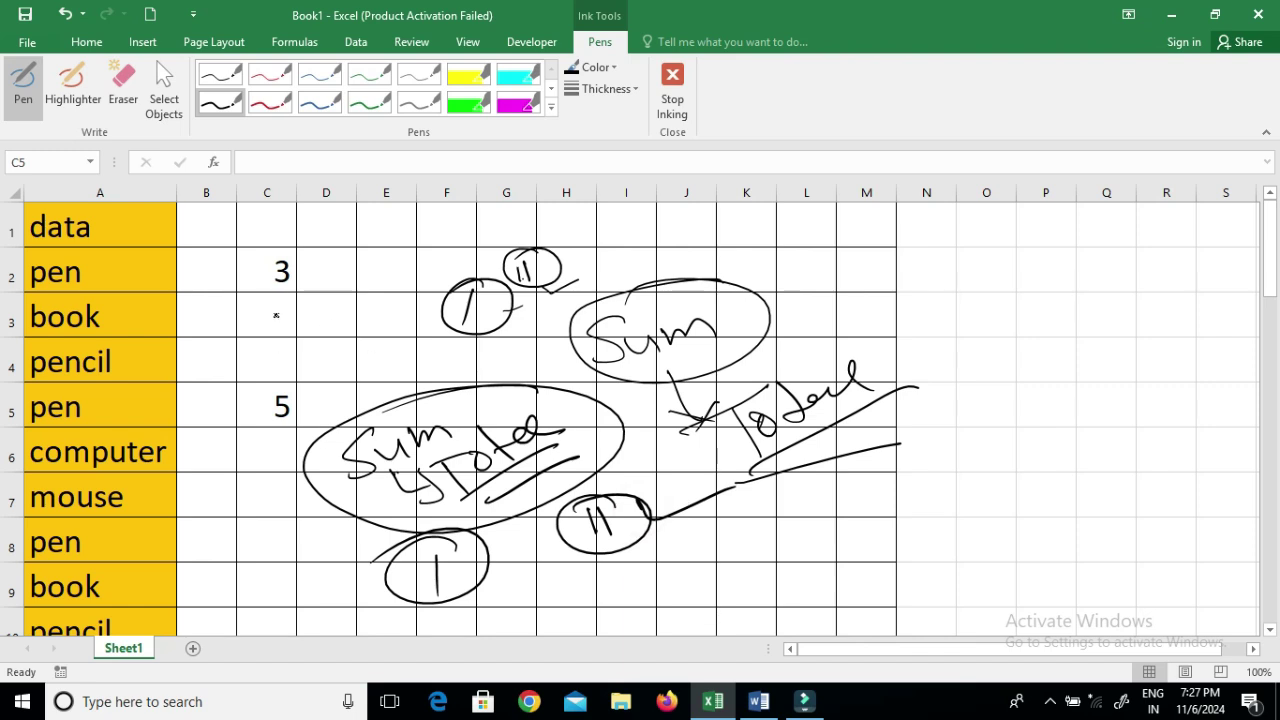
- Draw an arrow from C2 and handwrite the COUNTIF formula with range A2:A20 and criteria "Pen" across row 1
mouse_move(291, 275)
mouse_down()
mouse_move(383, 251)
mouse_move(343, 285)
mouse_up()
mouse_move(428, 218)
mouse_down()
mouse_move(425, 245)
mouse_move(489, 224)
mouse_move(648, 213)
mouse_move(645, 242)
mouse_move(685, 225)
mouse_move(764, 240)
mouse_move(930, 217)
mouse_up()
drag(1040, 241, 876, 239)
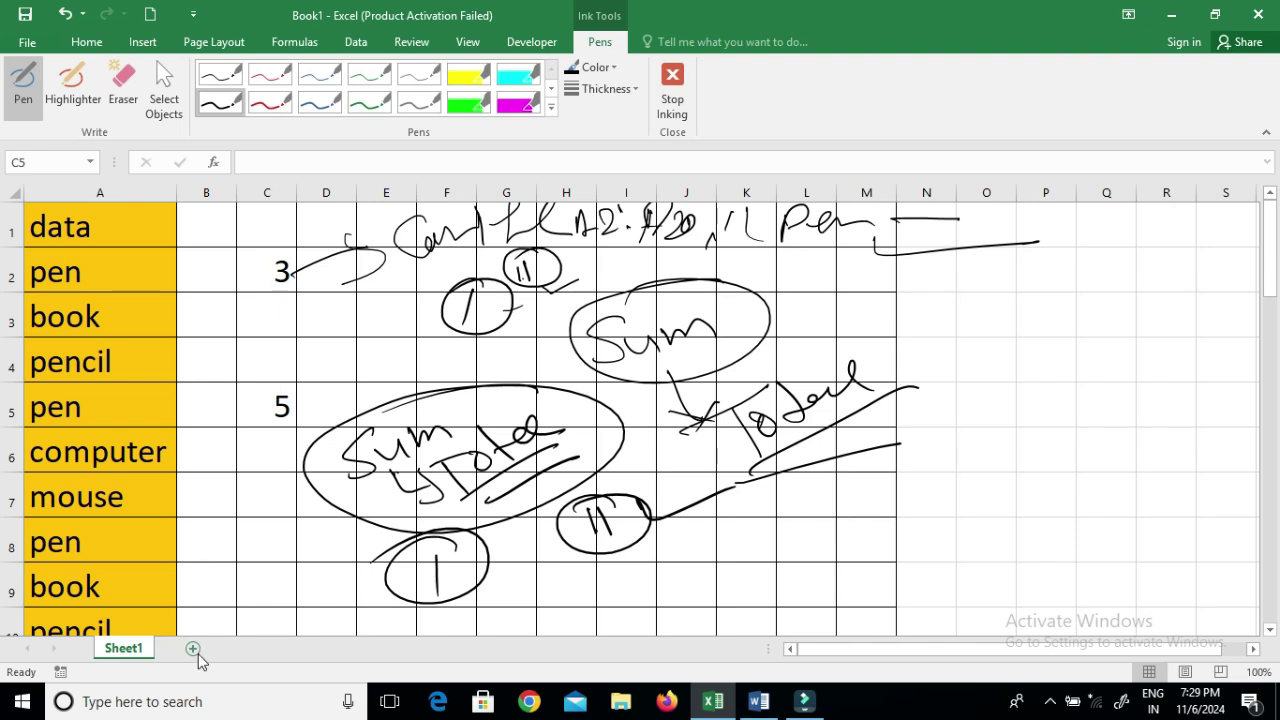
- Switch to the Word notes and erase all the handwritten COUNTIF explanation beside the list of count functions
key(alt+Tab)
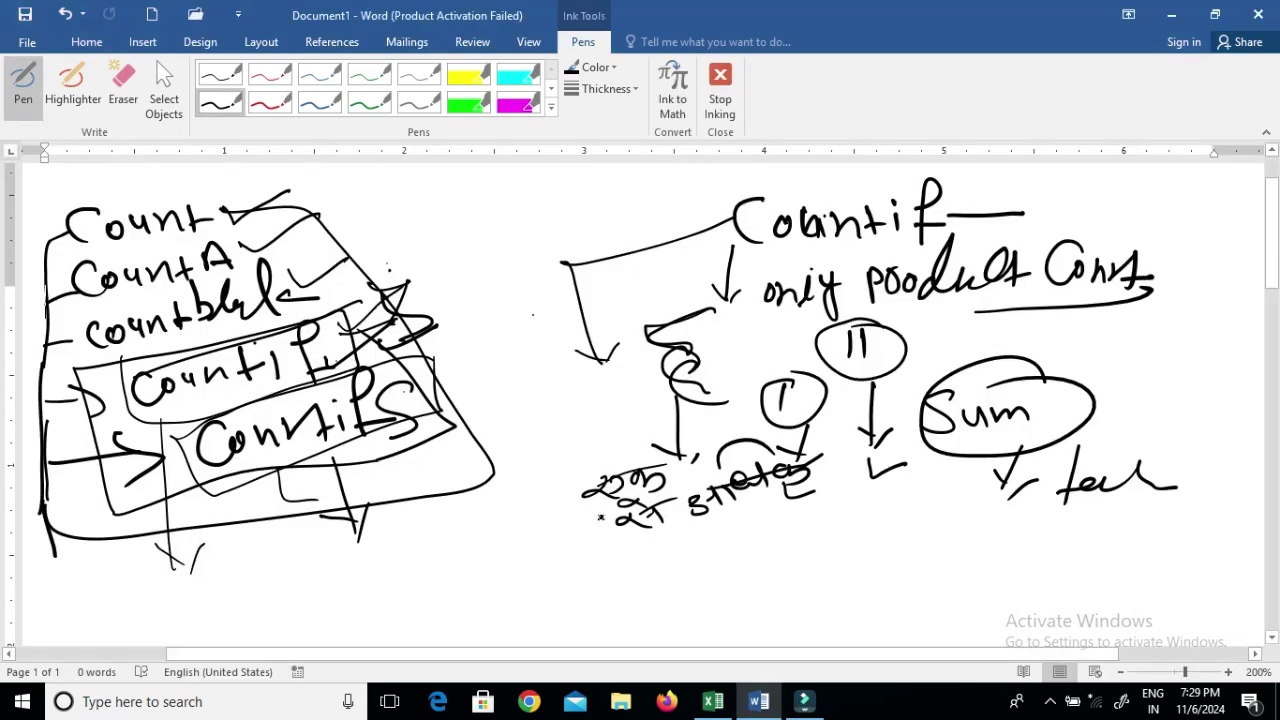
click(122, 85)
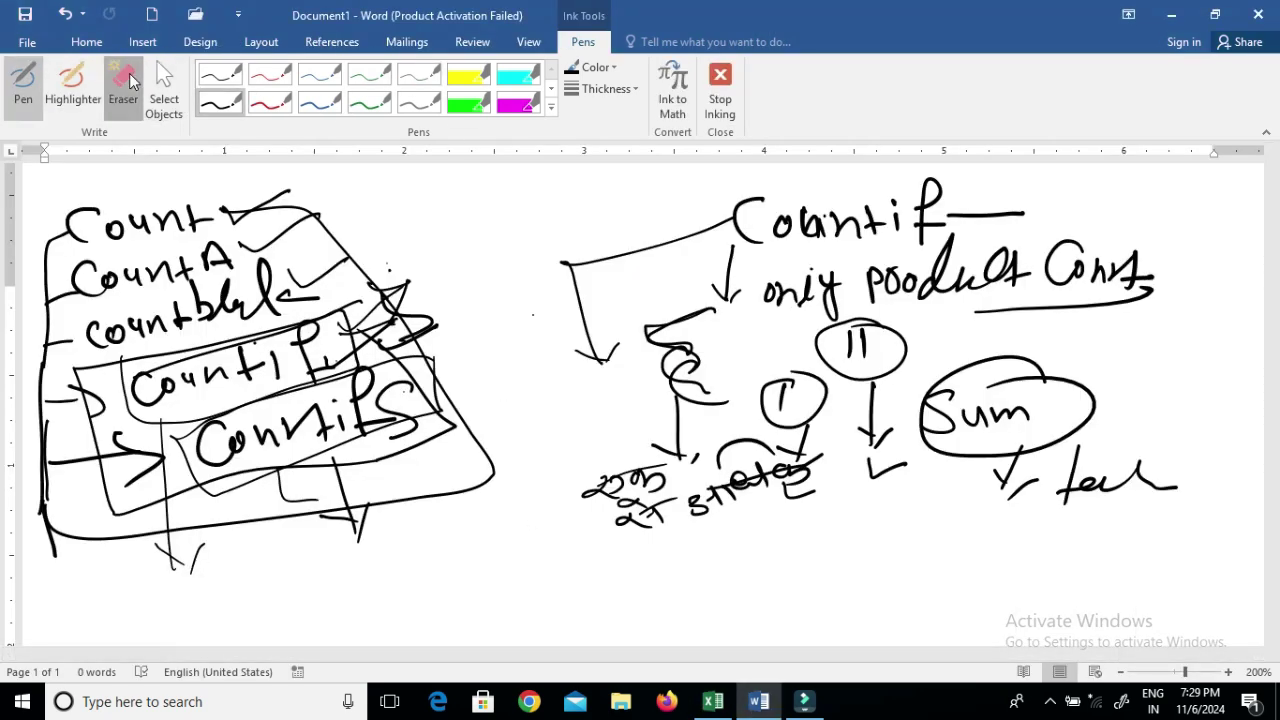
mouse_move(565, 237)
mouse_down()
mouse_move(605, 283)
mouse_move(818, 278)
mouse_move(592, 484)
mouse_move(1014, 232)
mouse_move(1278, 147)
mouse_up()
mouse_move(1245, 267)
mouse_down()
mouse_move(894, 257)
mouse_move(731, 237)
mouse_up()
mouse_move(878, 187)
mouse_down()
mouse_move(949, 340)
mouse_move(1032, 384)
mouse_move(700, 506)
mouse_move(751, 490)
mouse_move(829, 414)
mouse_move(749, 503)
mouse_move(663, 529)
mouse_move(594, 403)
mouse_up()
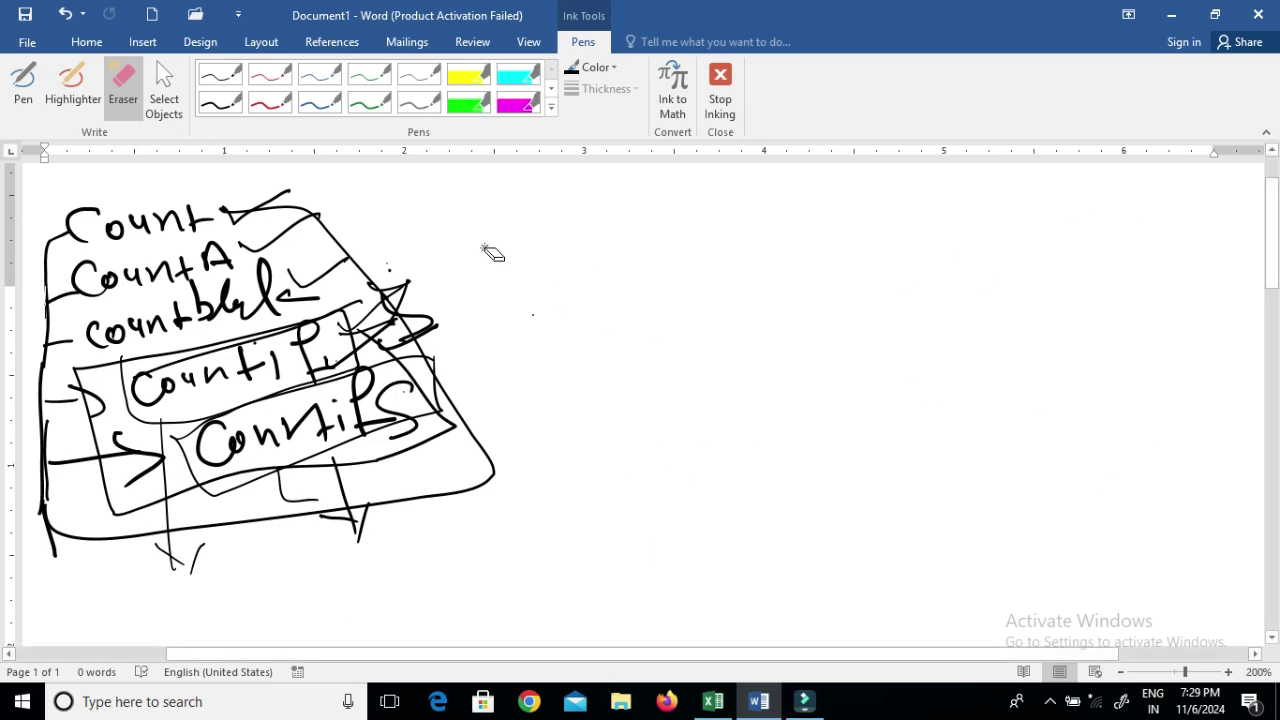
- Handwrite "Sumif" in the cleared area with the Pen and draw a box around it
click(23, 86)
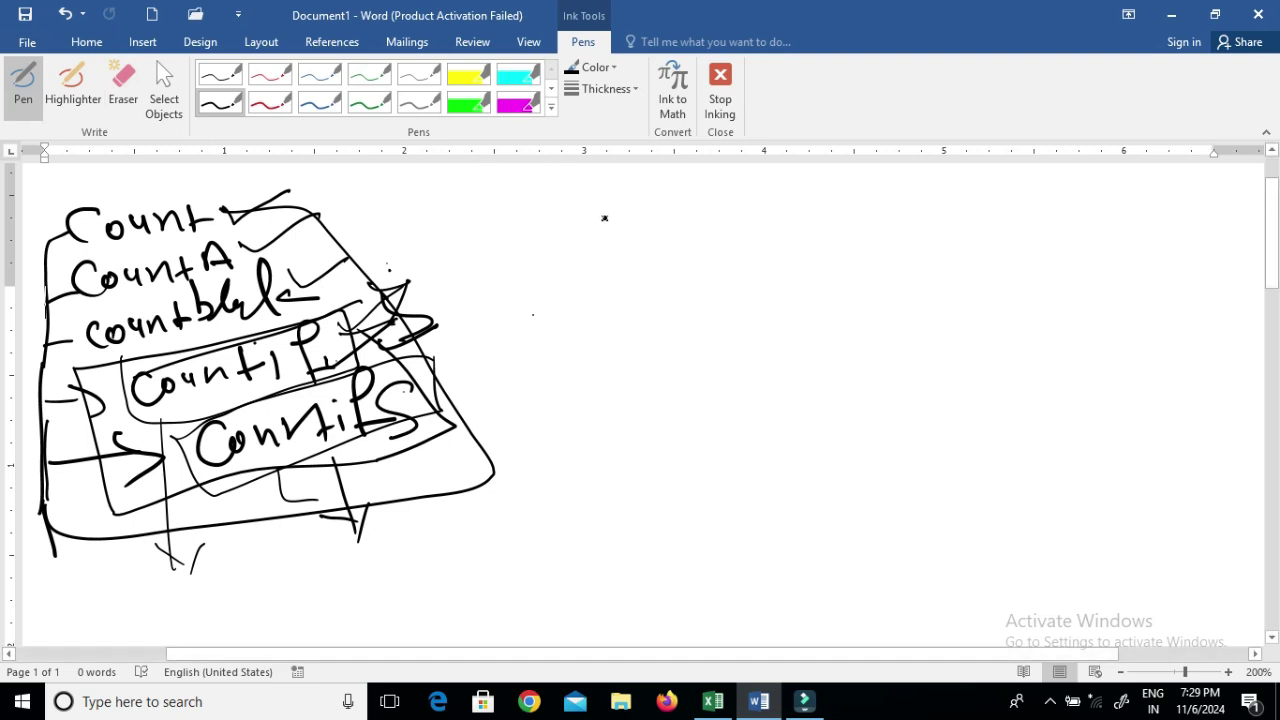
mouse_move(705, 207)
mouse_down()
mouse_move(665, 250)
mouse_move(783, 238)
mouse_up()
mouse_move(795, 219)
mouse_down()
mouse_move(803, 238)
mouse_move(819, 209)
mouse_move(820, 245)
mouse_up()
click(794, 201)
drag(800, 230, 856, 228)
mouse_move(881, 172)
mouse_down()
mouse_move(625, 180)
mouse_move(645, 283)
mouse_move(950, 255)
mouse_move(928, 168)
mouse_move(880, 172)
mouse_up()
- Draw an arrow down from the boxed "Sumif" and handwrite "product price" below it
mouse_move(742, 270)
mouse_down()
mouse_move(746, 325)
mouse_move(755, 318)
mouse_up()
drag(762, 315, 768, 308)
drag(712, 340, 718, 396)
mouse_move(706, 346)
mouse_down()
mouse_move(724, 370)
mouse_move(762, 340)
mouse_move(826, 378)
mouse_up()
mouse_move(838, 335)
mouse_down()
mouse_move(860, 368)
mouse_move(880, 370)
mouse_up()
drag(898, 312, 905, 356)
mouse_move(882, 345)
mouse_down()
mouse_move(926, 338)
mouse_move(972, 354)
mouse_move(1012, 310)
mouse_move(1030, 346)
mouse_up()
click(1022, 292)
mouse_move(1048, 314)
mouse_down()
mouse_move(1062, 296)
mouse_move(1080, 326)
mouse_move(1116, 322)
mouse_up()
- Handwrite "Count" under "product price", underline it twice, and enclose the whole note in a large oval
mouse_move(900, 392)
mouse_down()
mouse_move(906, 412)
mouse_move(978, 410)
mouse_up()
drag(962, 400, 1012, 395)
drag(920, 398, 945, 417)
drag(859, 456, 1028, 440)
drag(858, 490, 1034, 462)
mouse_move(1119, 260)
mouse_down()
mouse_move(650, 292)
mouse_move(743, 480)
mouse_move(1137, 414)
mouse_move(980, 280)
mouse_up()
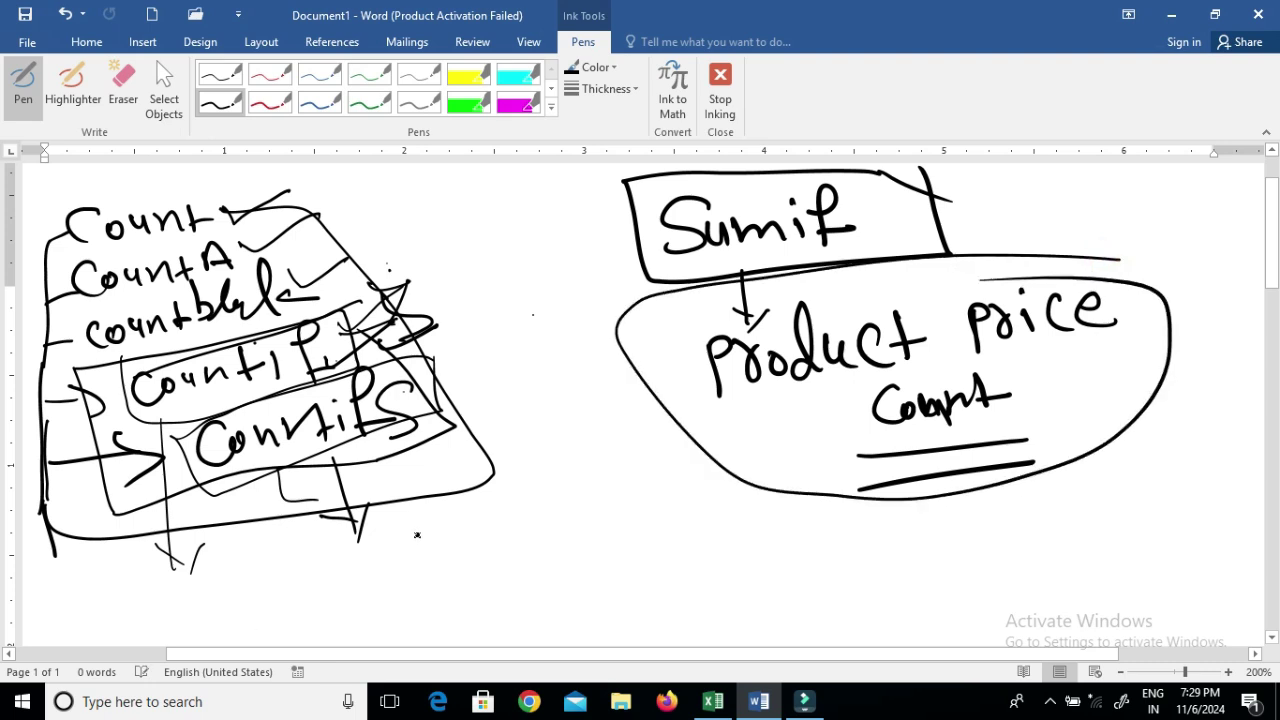
- Add check marks along the lower edge of the product price oval, loop around them, and switch back to the Excel workbook
mouse_move(706, 403)
mouse_down()
mouse_move(663, 424)
mouse_move(690, 450)
mouse_move(735, 420)
mouse_up()
mouse_move(668, 487)
mouse_down()
mouse_move(719, 471)
mouse_move(790, 495)
mouse_up()
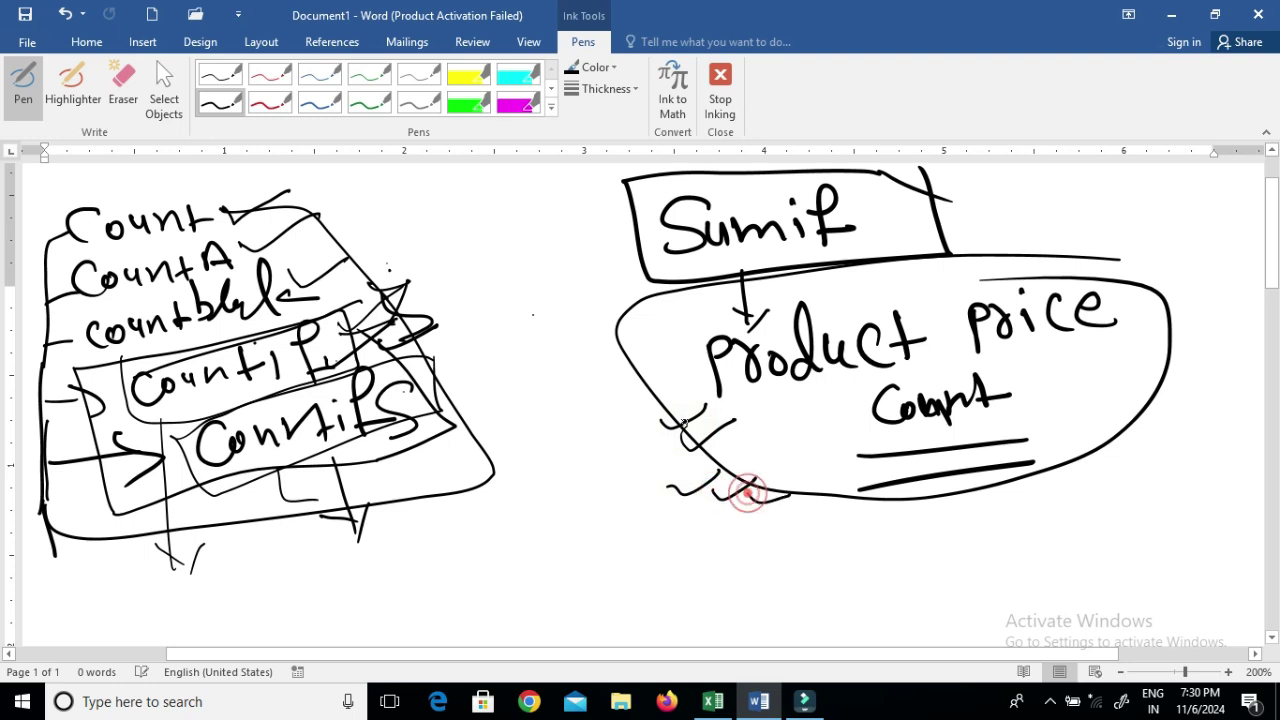
mouse_move(677, 385)
mouse_down()
mouse_move(783, 523)
mouse_move(850, 498)
mouse_up()
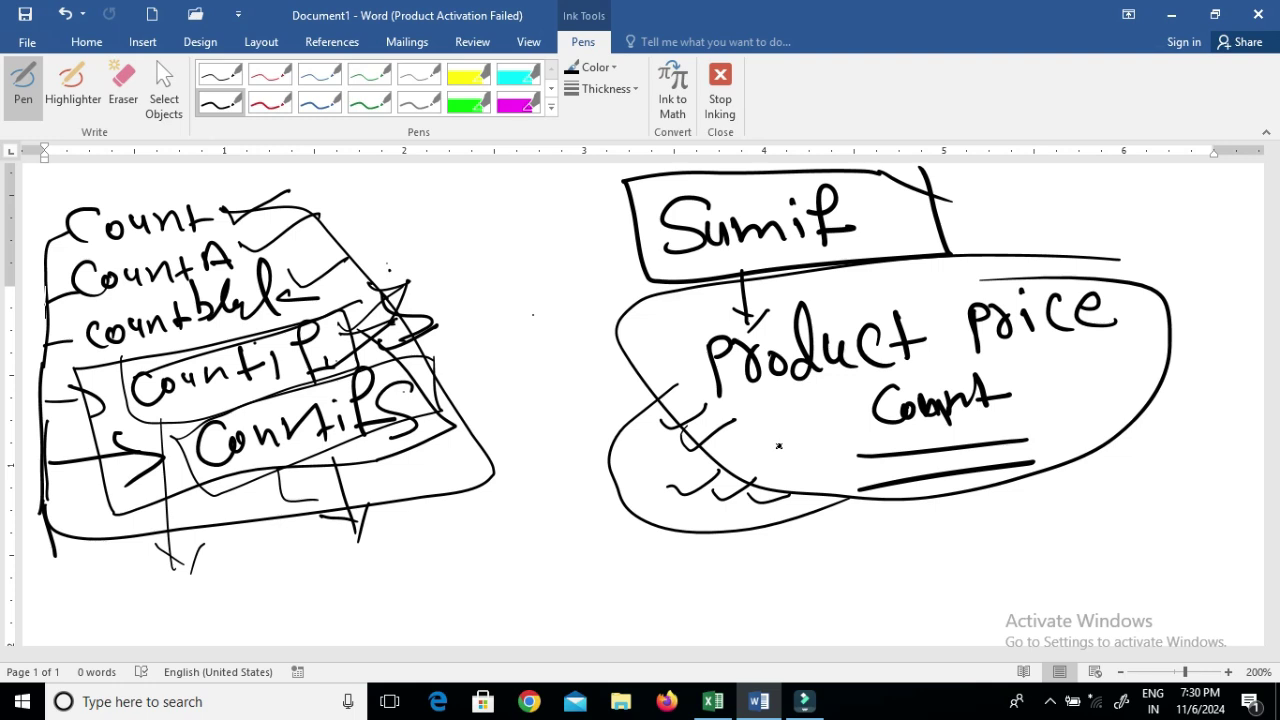
key(alt+Tab)
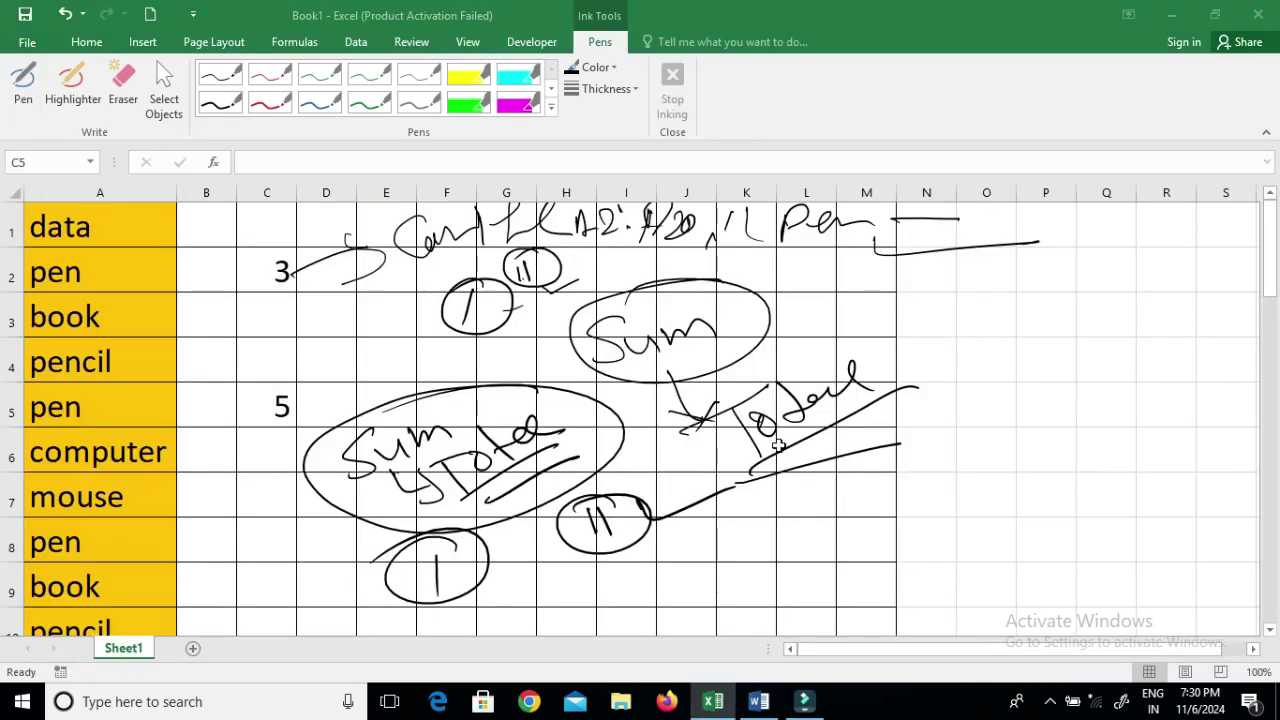
- Erase the handwritten count and total notes from the worksheet with the Eraser
click(718, 543)
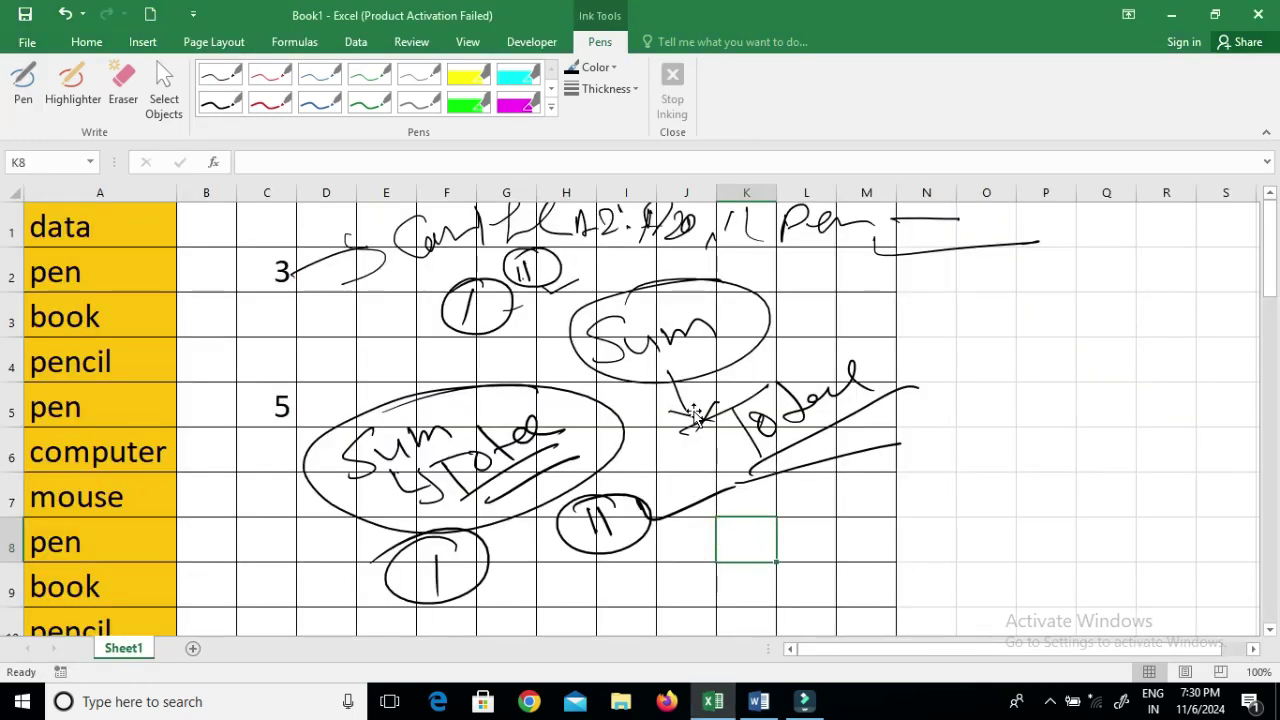
click(123, 88)
drag(385, 248, 527, 362)
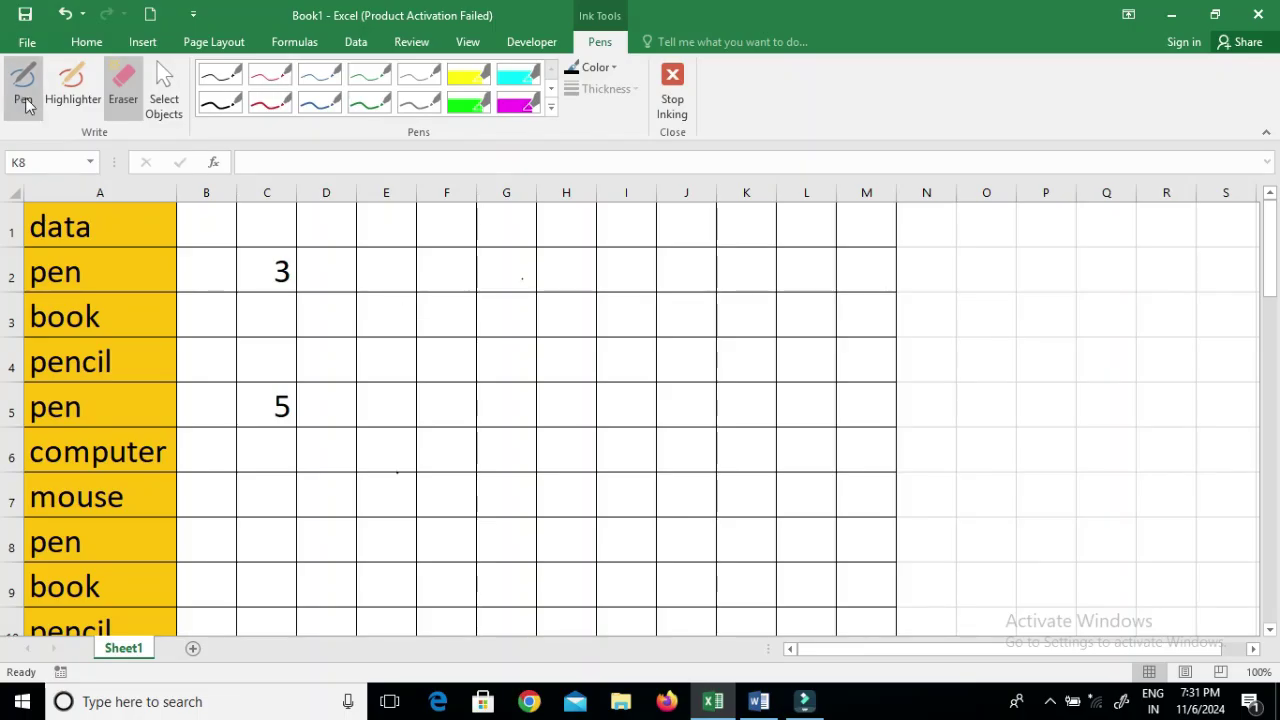
- Handwrite "Sumif" with the Pen across columns H to K near row 1 and draw a box around it
click(23, 88)
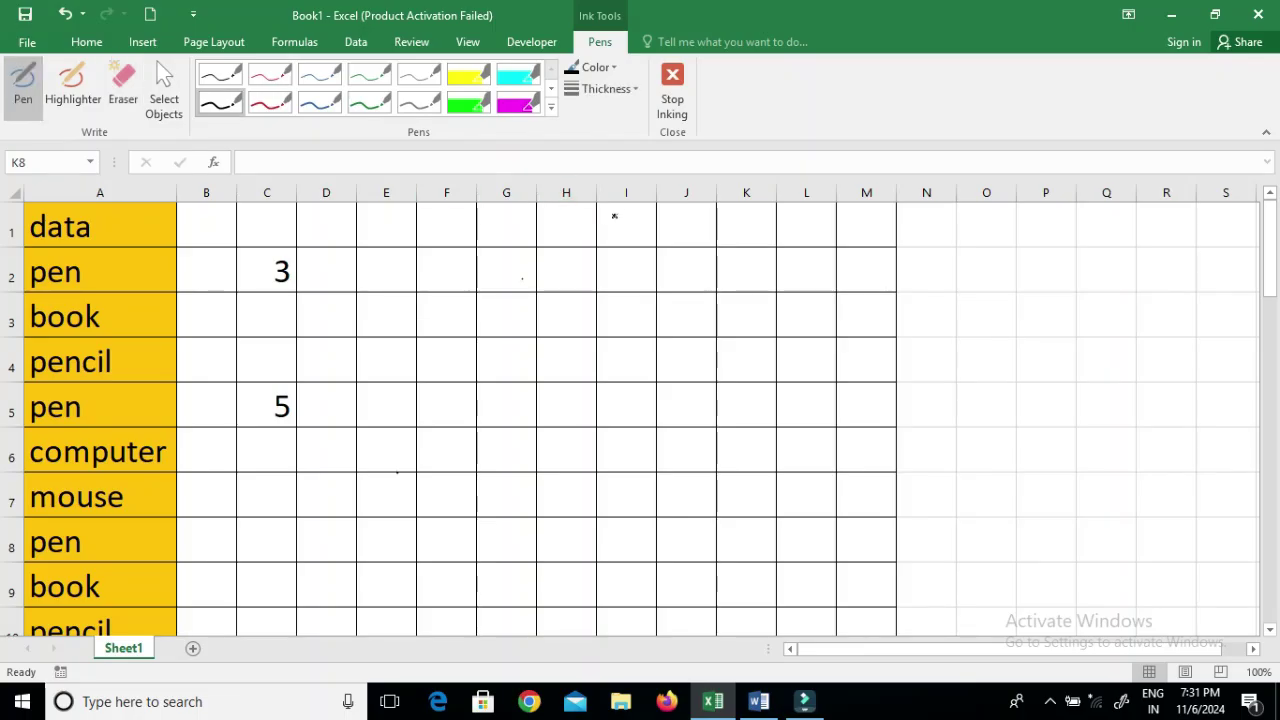
click(554, 242)
mouse_move(580, 229)
mouse_down()
mouse_move(623, 249)
mouse_move(677, 217)
mouse_move(681, 233)
mouse_up()
drag(528, 217, 740, 200)
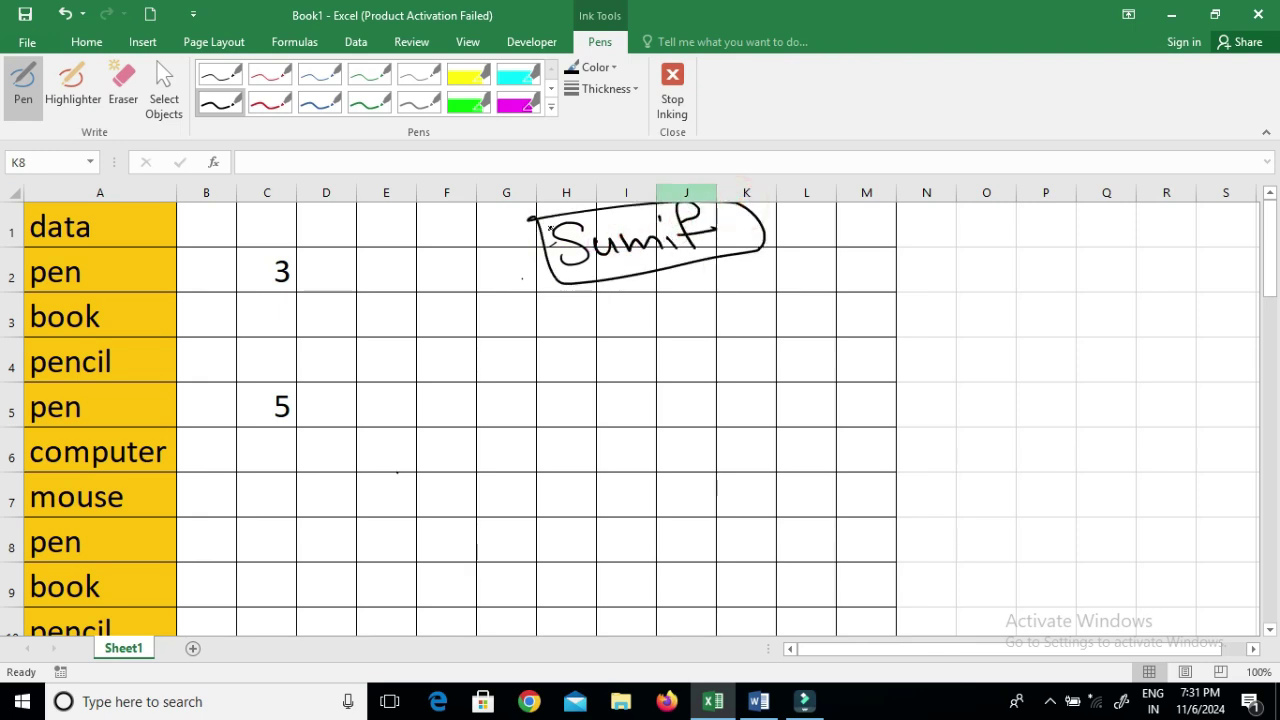
- Draw check marks beside the products in A2 to A5 and short marks beside computer and mouse
drag(113, 268, 155, 259)
drag(118, 310, 168, 303)
drag(145, 369, 187, 357)
drag(122, 400, 182, 393)
drag(172, 452, 184, 453)
click(169, 487)
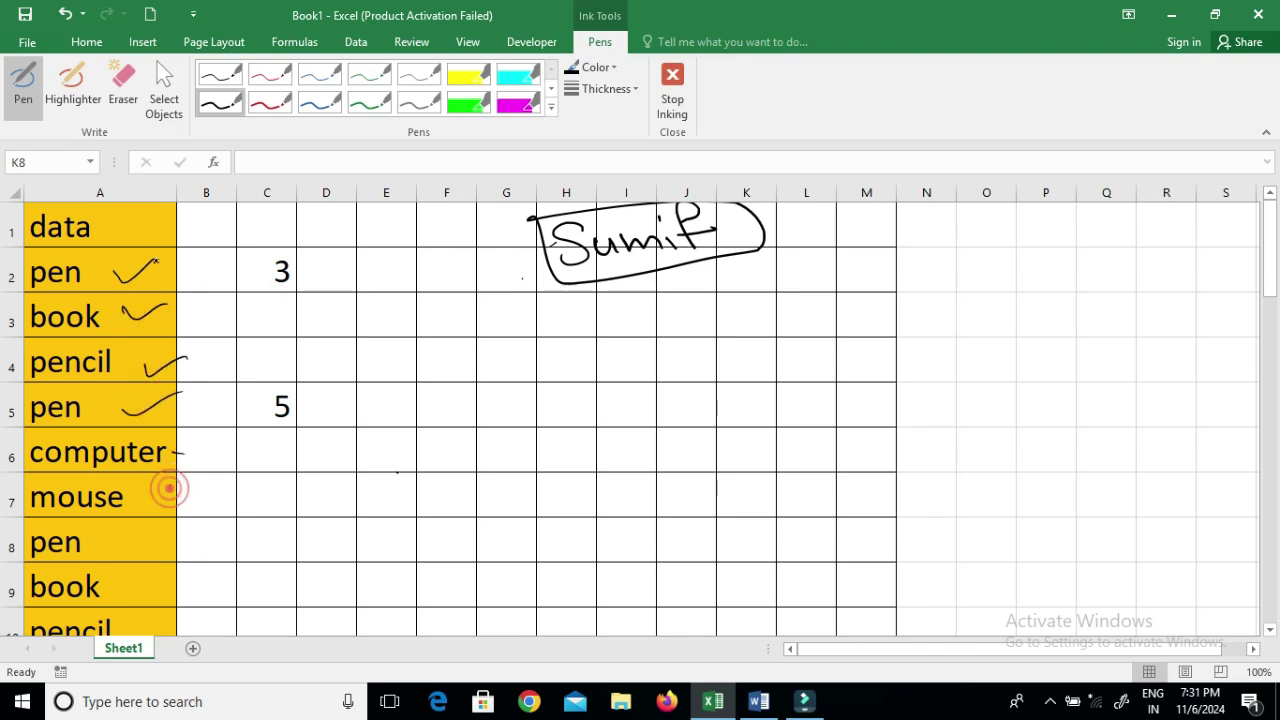
- Handwrite "Price" as the heading over B1 and underline it twice
mouse_move(191, 207)
mouse_down()
mouse_move(198, 237)
mouse_move(222, 211)
mouse_move(240, 222)
mouse_move(285, 204)
mouse_up()
drag(195, 242, 316, 213)
drag(183, 258, 298, 230)
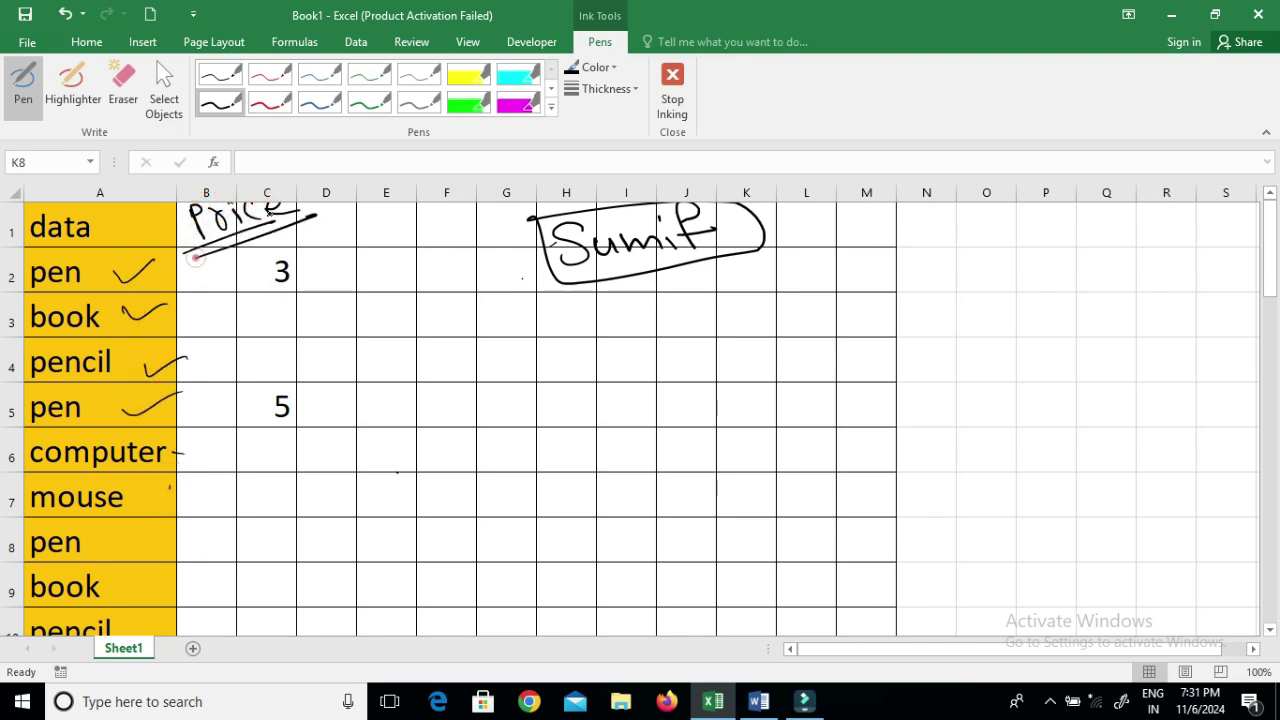
- Stop inking and enter the prices 23, 34 and 54 in cells B2 to B4
click(100, 43)
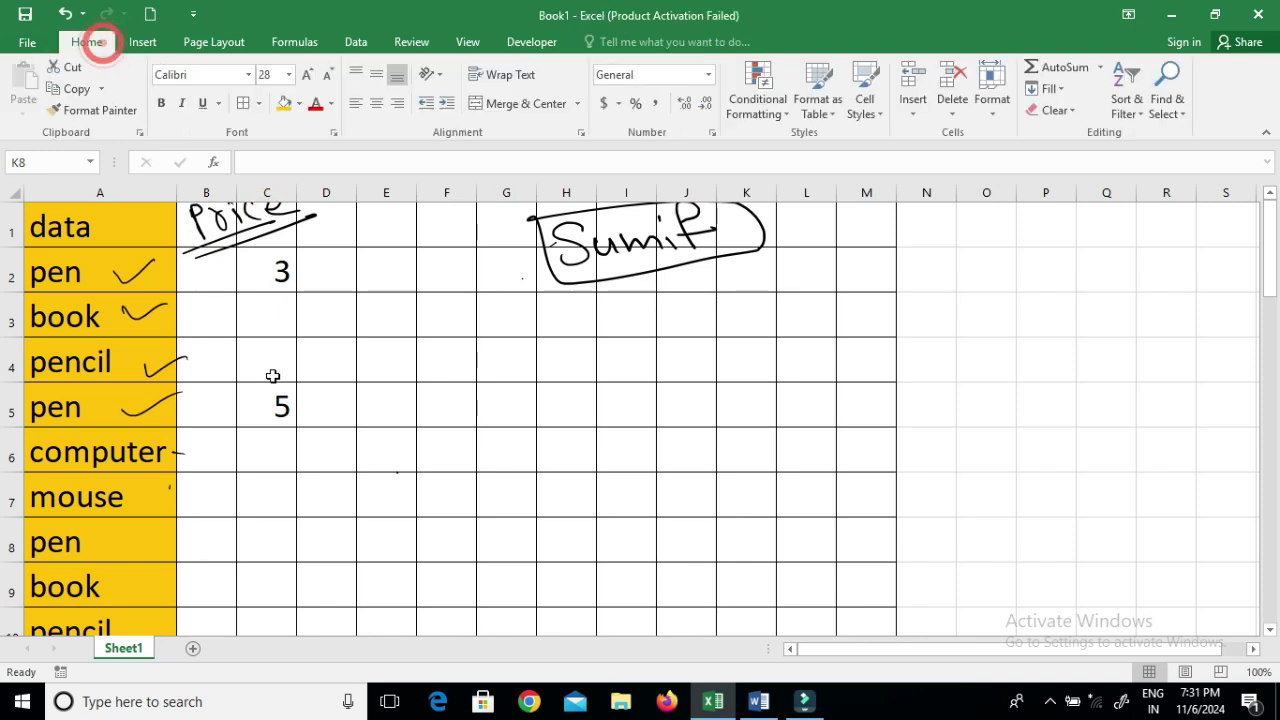
click(210, 281)
text(23)
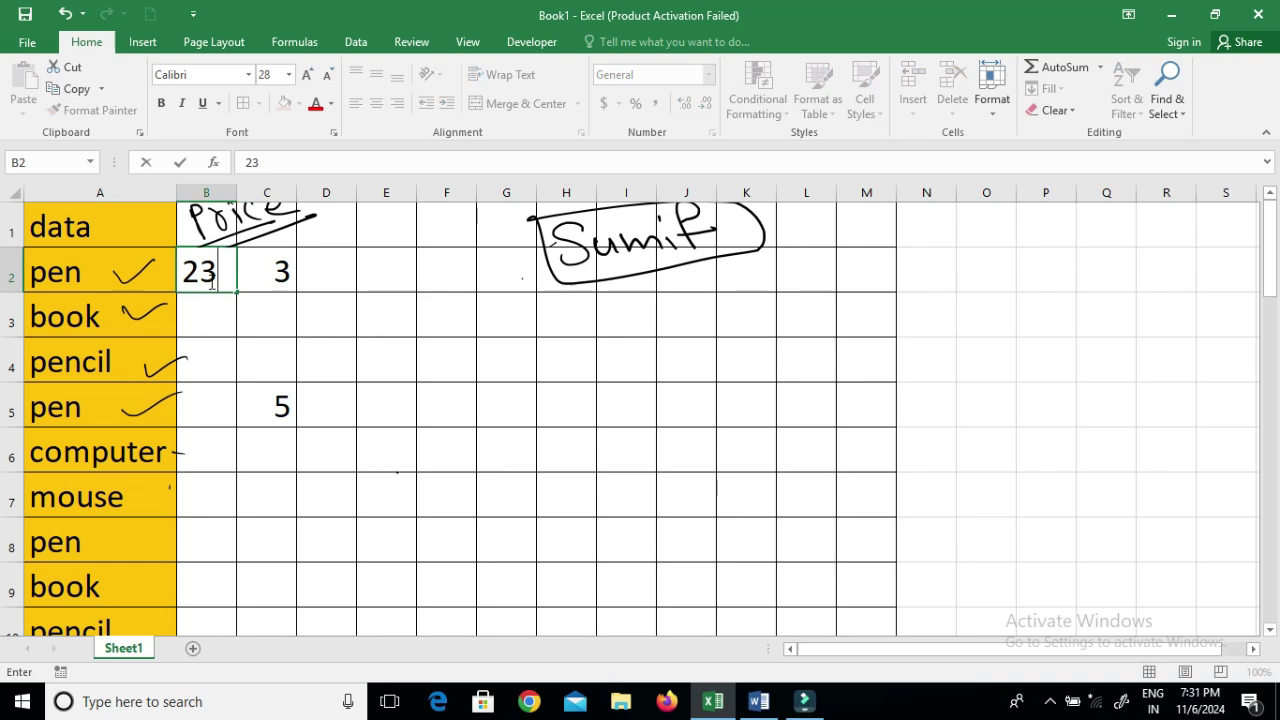
key(Return)
right_click(212, 284)
click(210, 280)
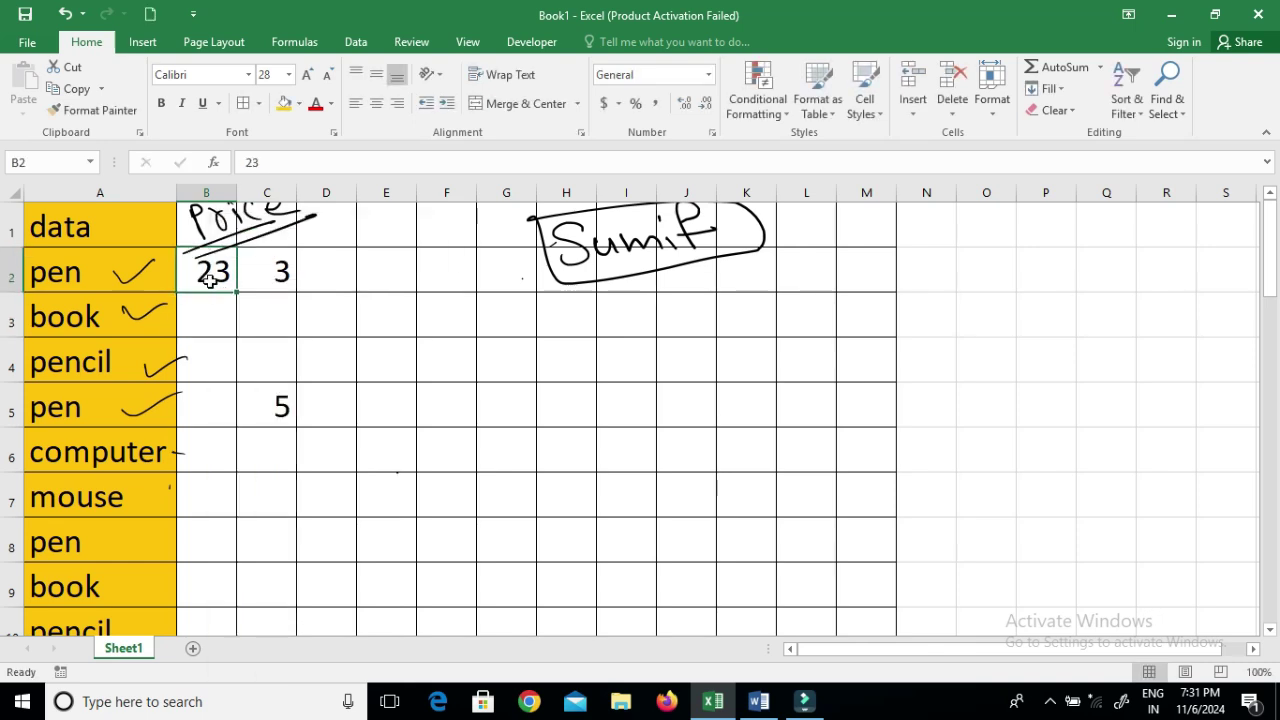
key(Return)
text(34)
key(Return)
text(54)
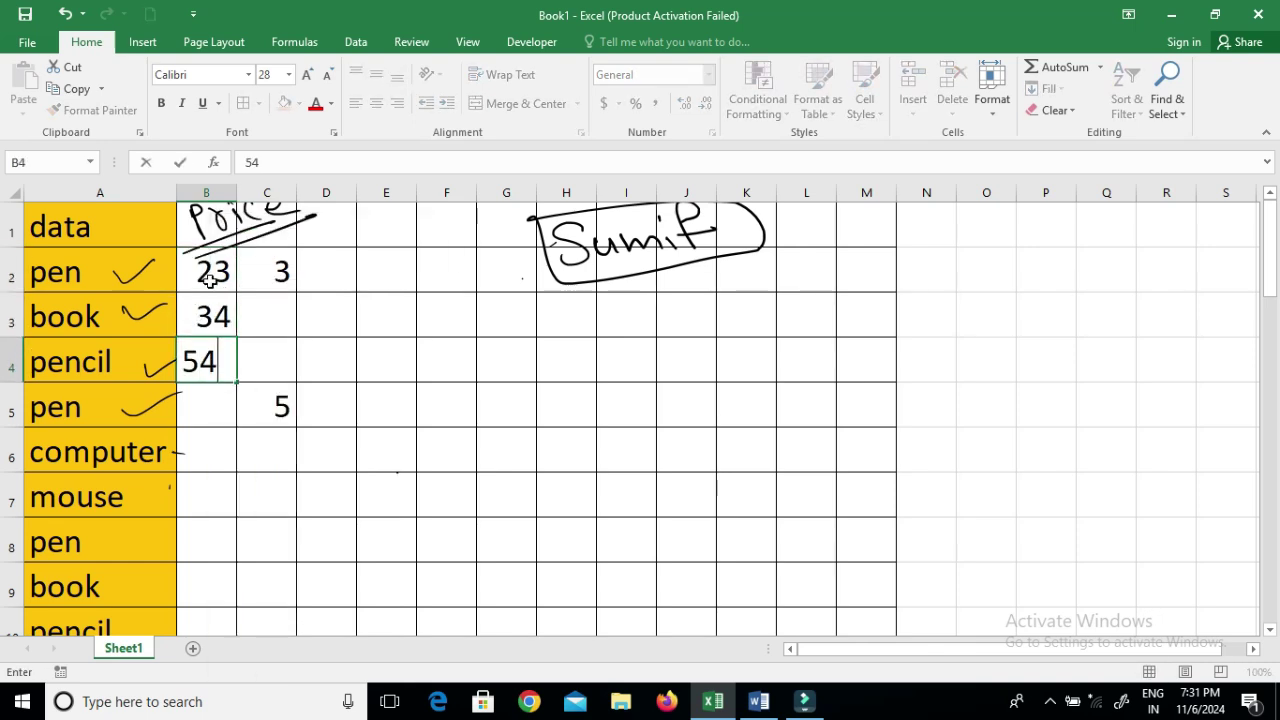
key(Return)
- Enter the prices 33, 21, 1, 3 and 2 in cells B5 to B9
text(33)
key(Return)
text(21)
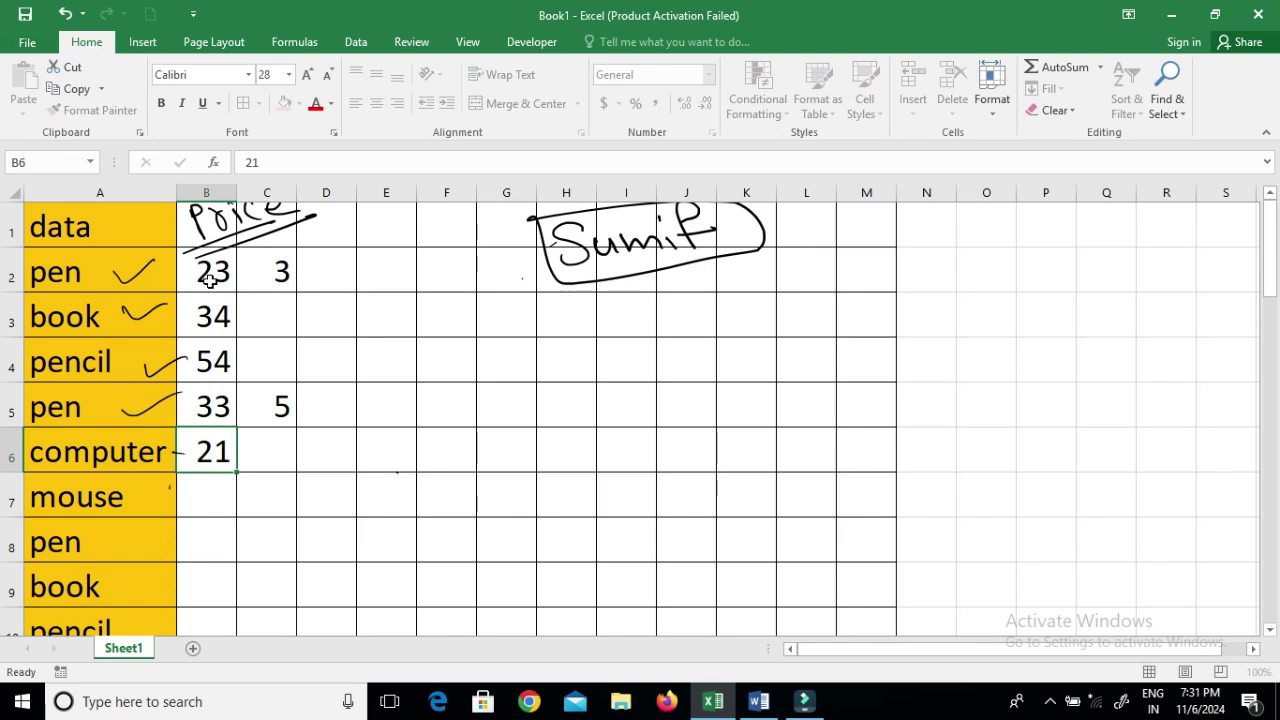
key(Return)
text(1)
key(Return)
text(3)
key(Return)
text(2)
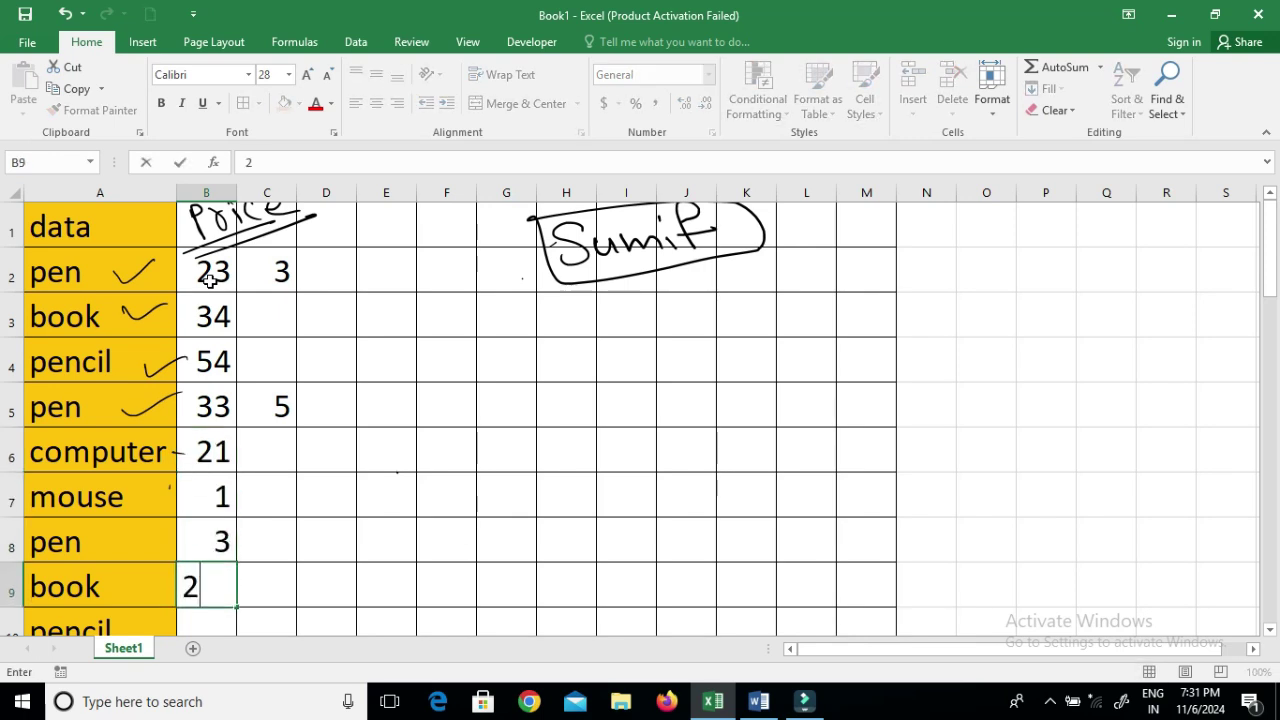
key(Return)
- Enter 13 as the price in each of the cells B10 to B13
text(13)
key(Return)
text(13)
key(Return)
text(13)
key(Return)
text(13)
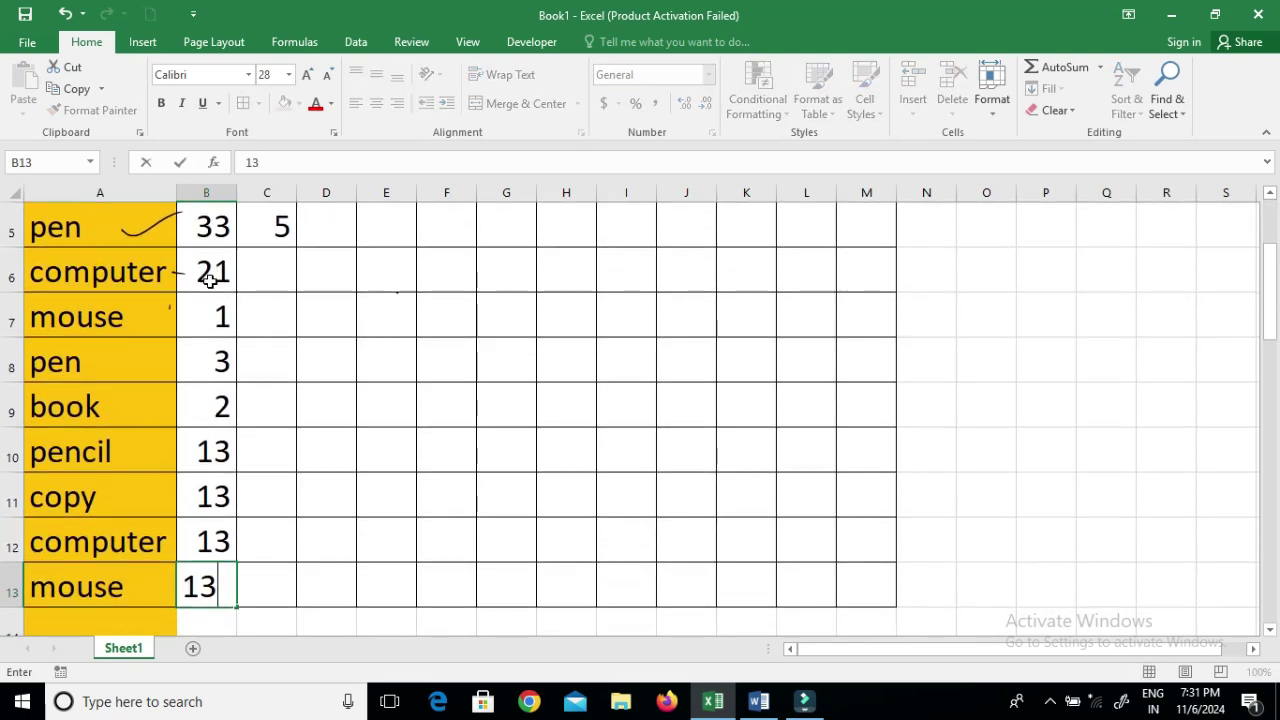
key(Return)
key(Up)
scroll(209, 281, up, 2)
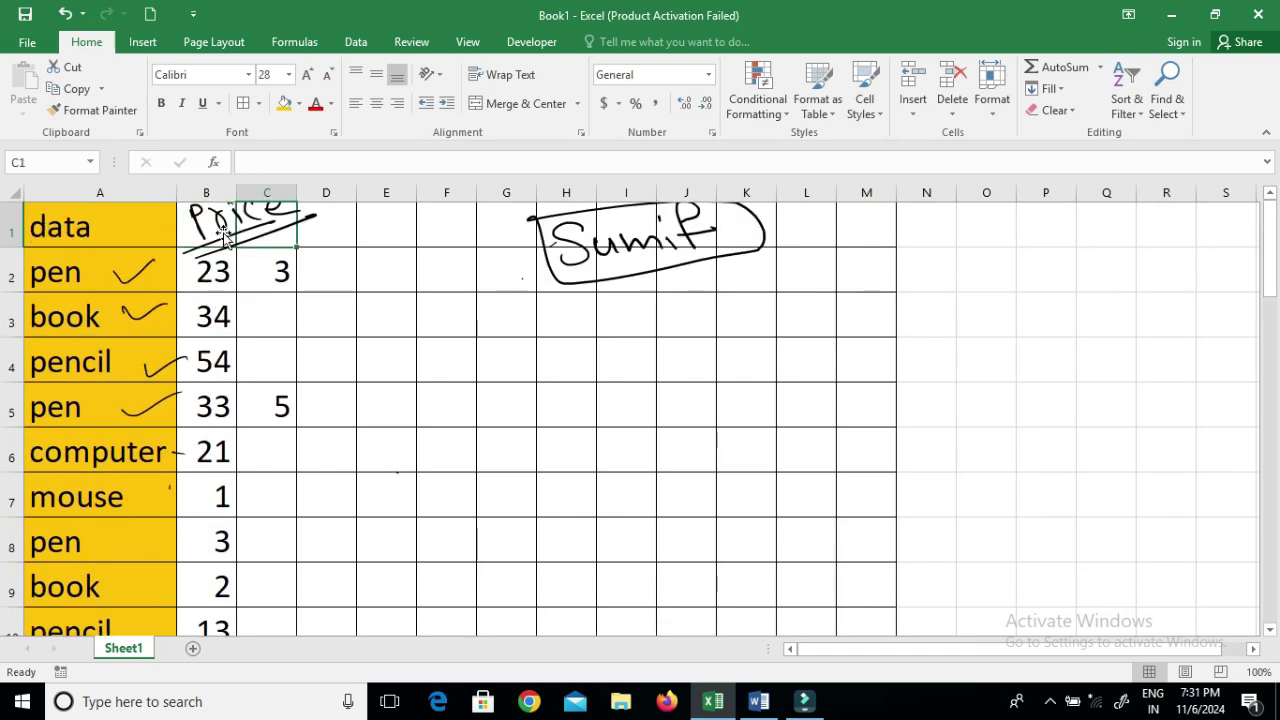
- Fill the whole of column B with the same gold colour as column A
click(224, 193)
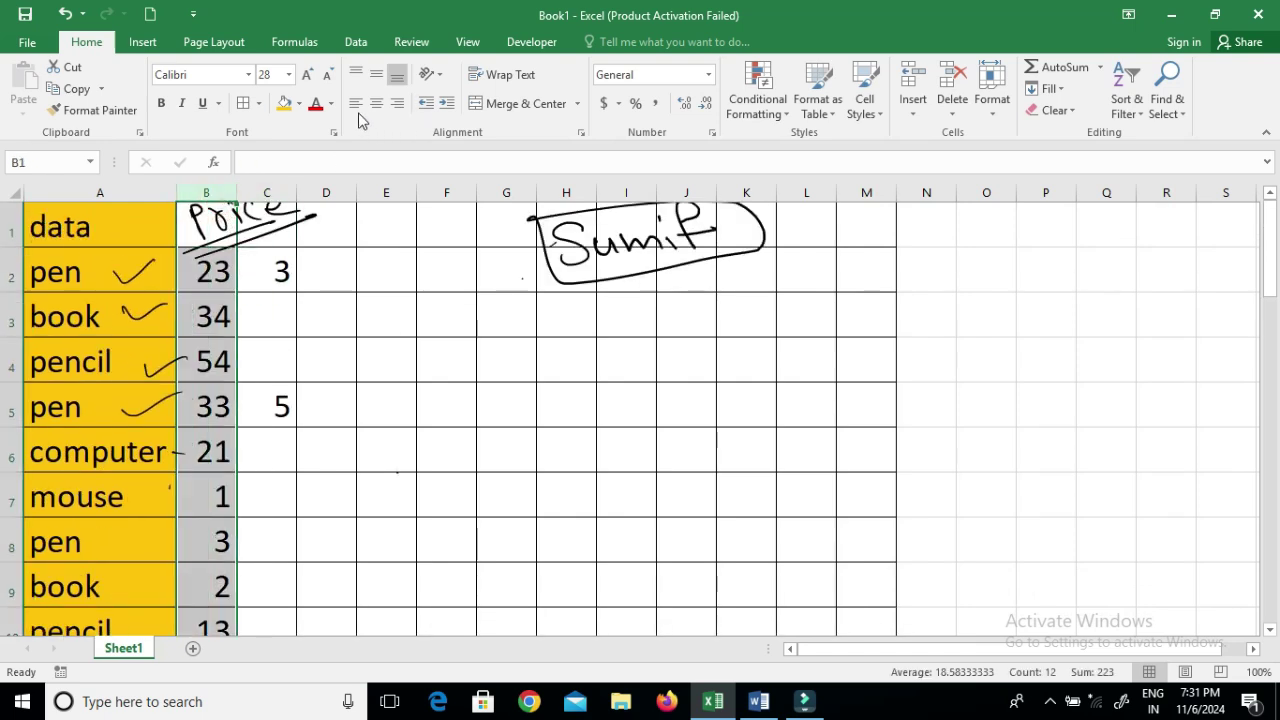
click(284, 107)
click(302, 411)
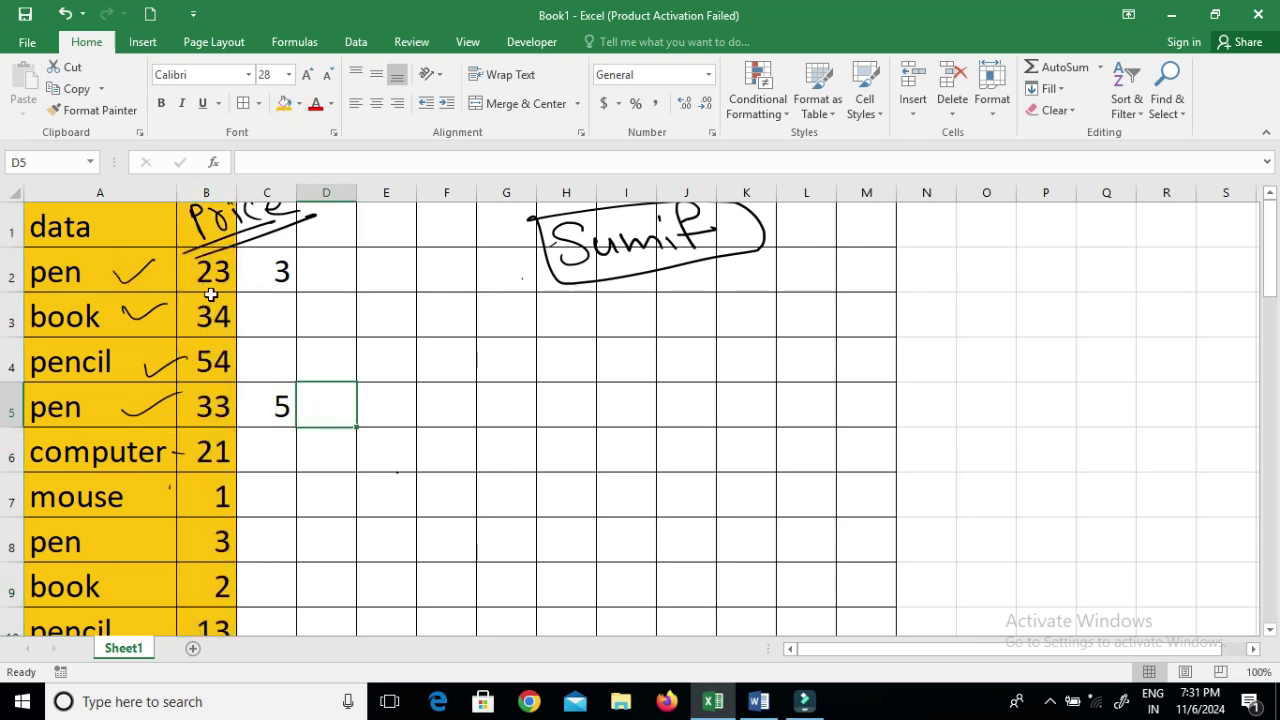
- Begin a SUMIF formula in cell F4 with A2:B13 as its range
click(412, 330)
click(422, 355)
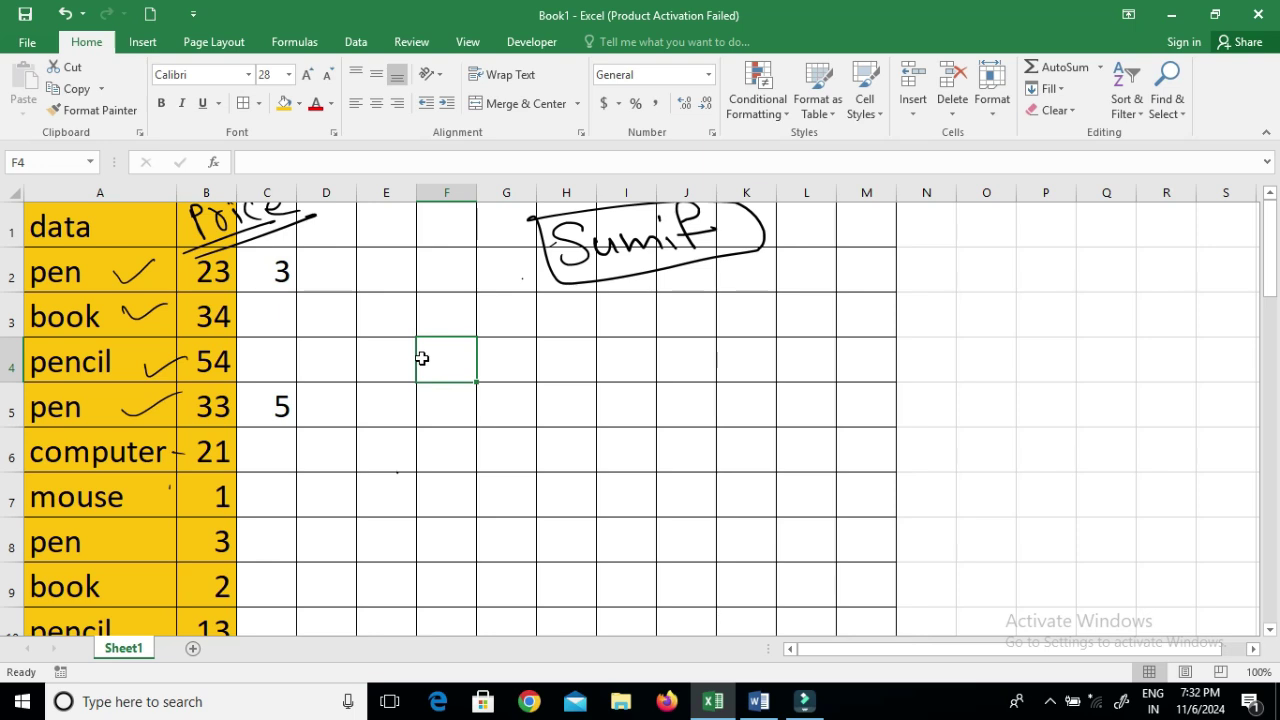
text(=sumif)
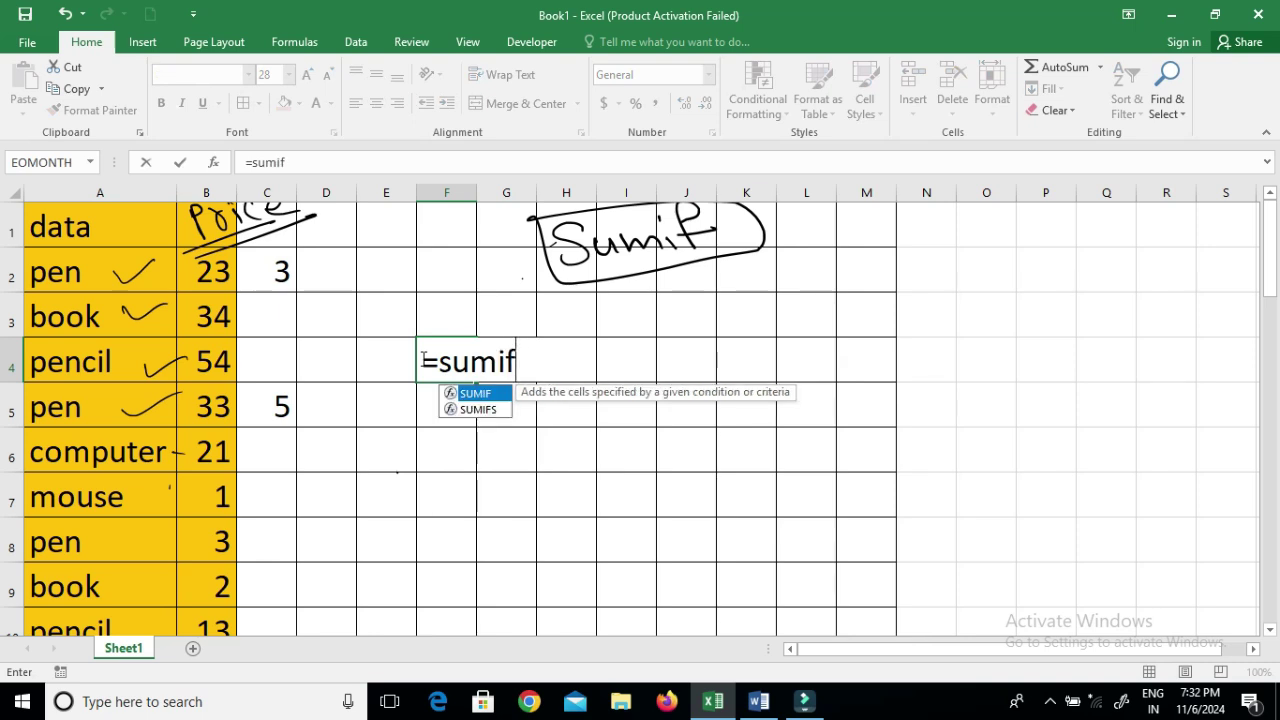
key(Tab)
click(52, 272)
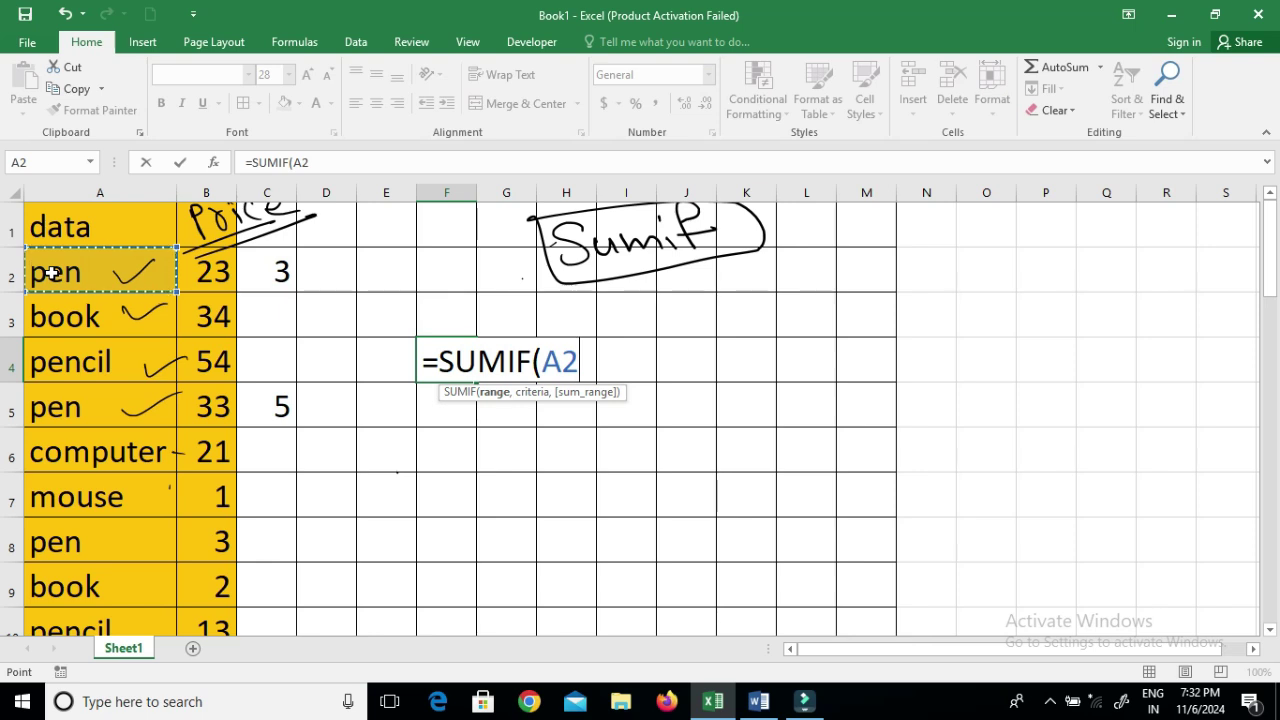
key(shift+Right)
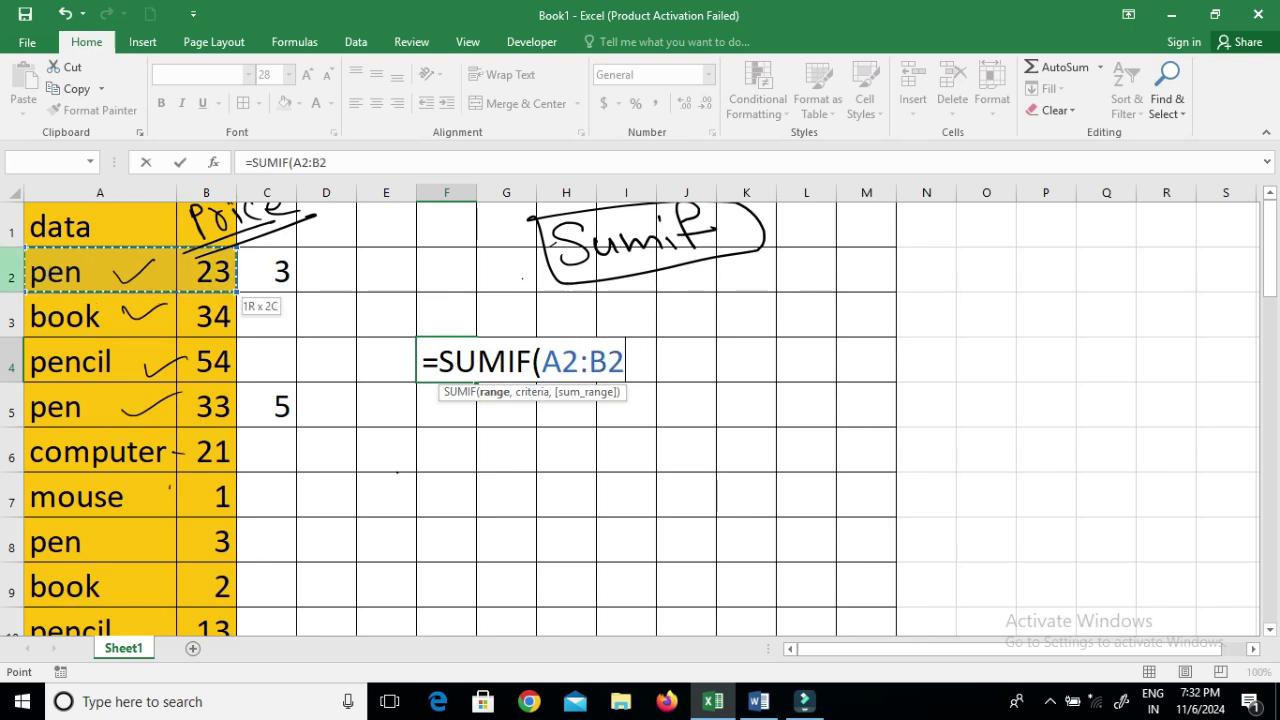
key(ctrl+shift+Down)
key(ctrl+BackSpace)
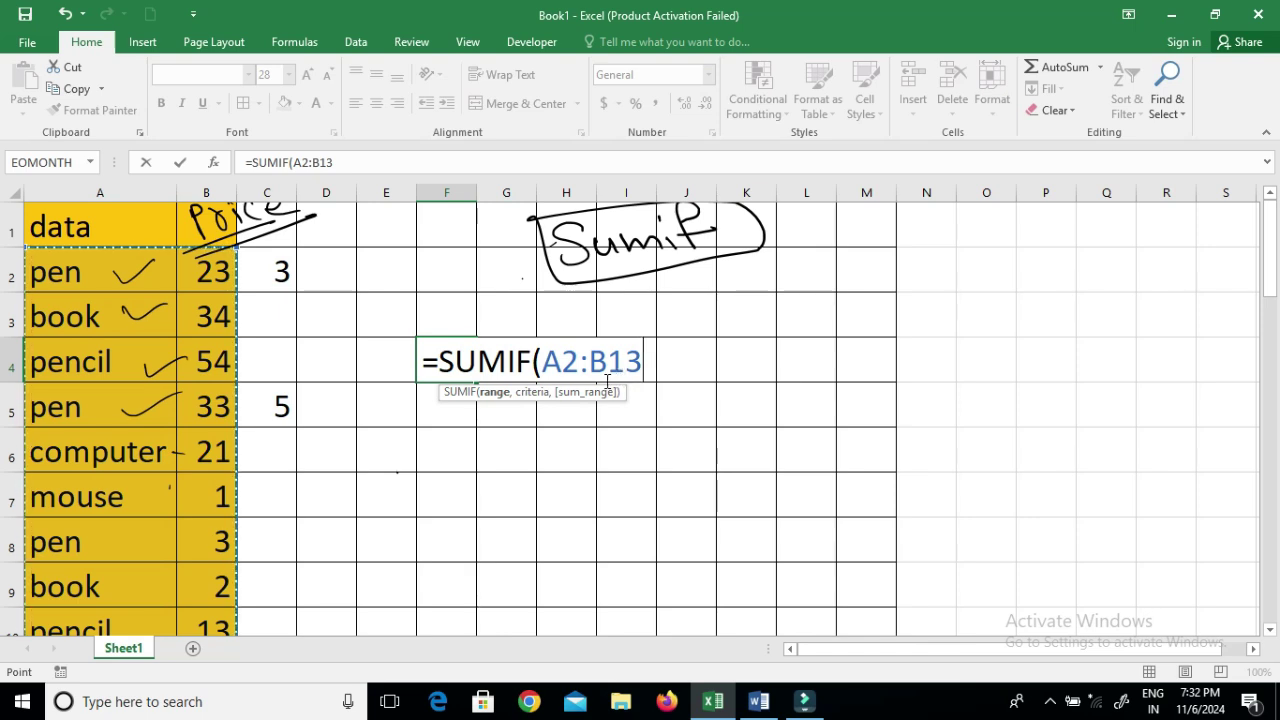
scroll(488, 560, down, 3)
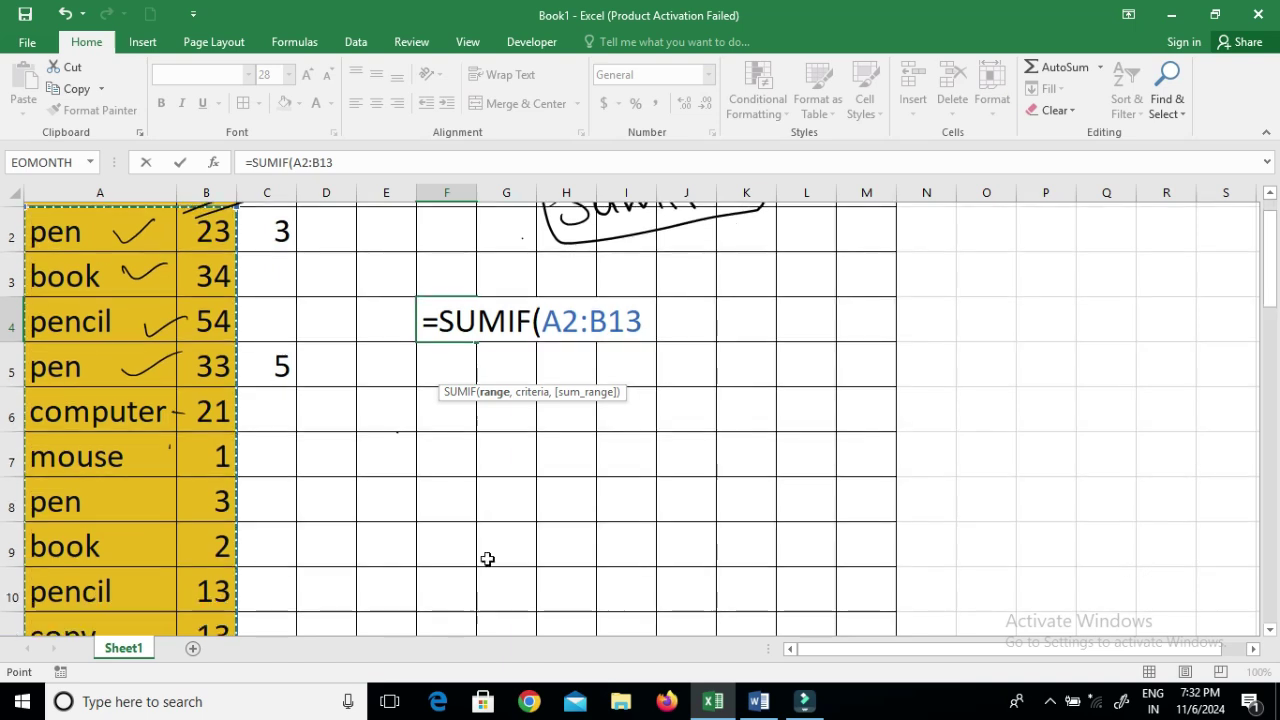
scroll(500, 384, up, 3)
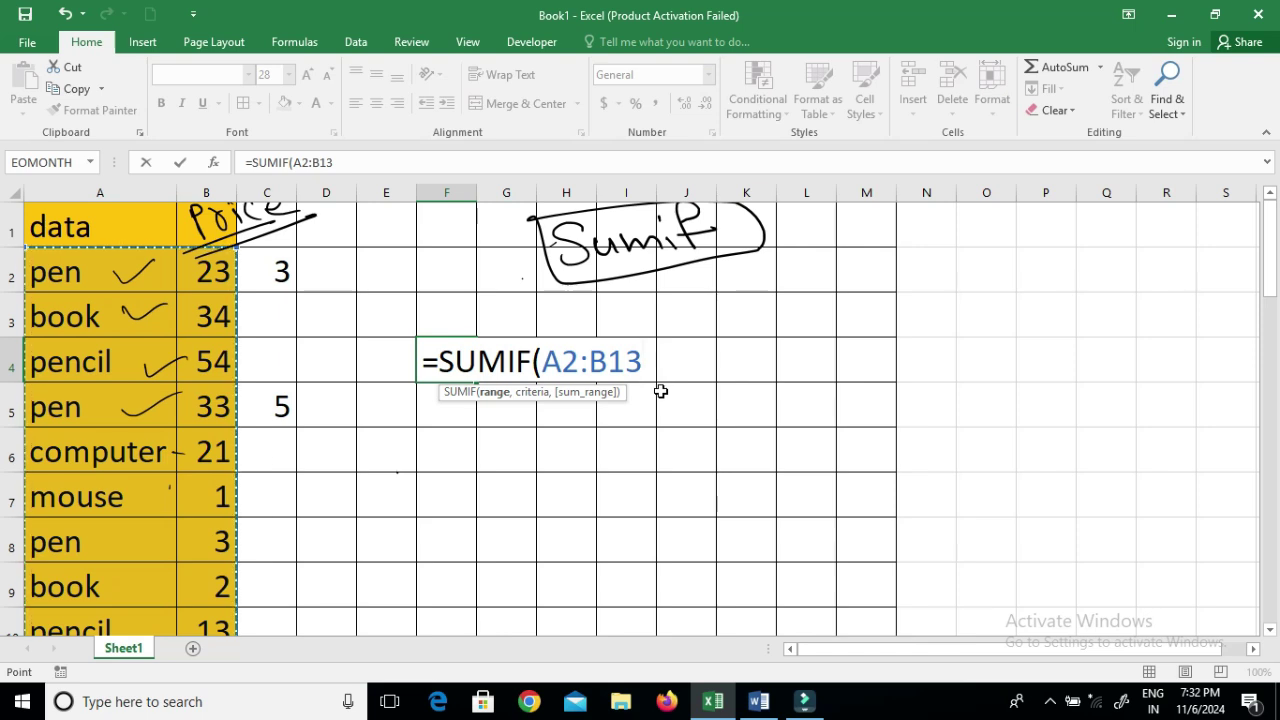
- Add "pen" in quotation marks as the SUMIF criteria, followed by a comma for the sum range
text(,)
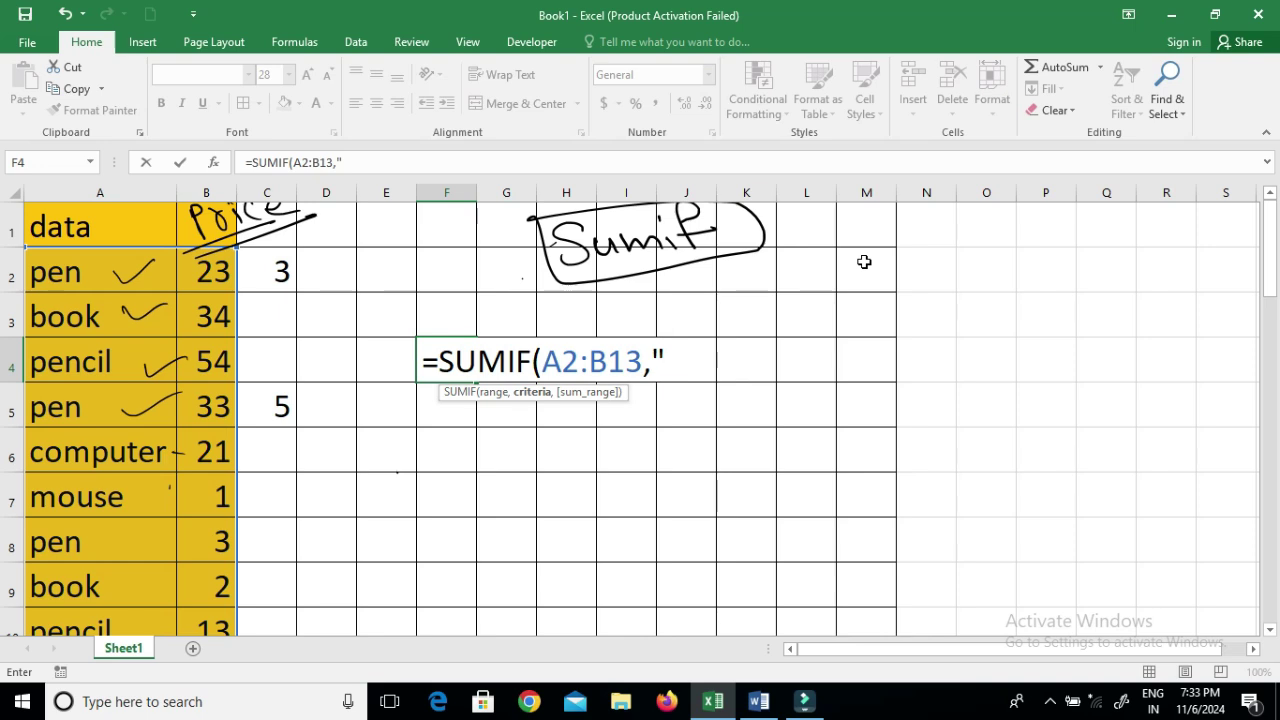
text(pen)
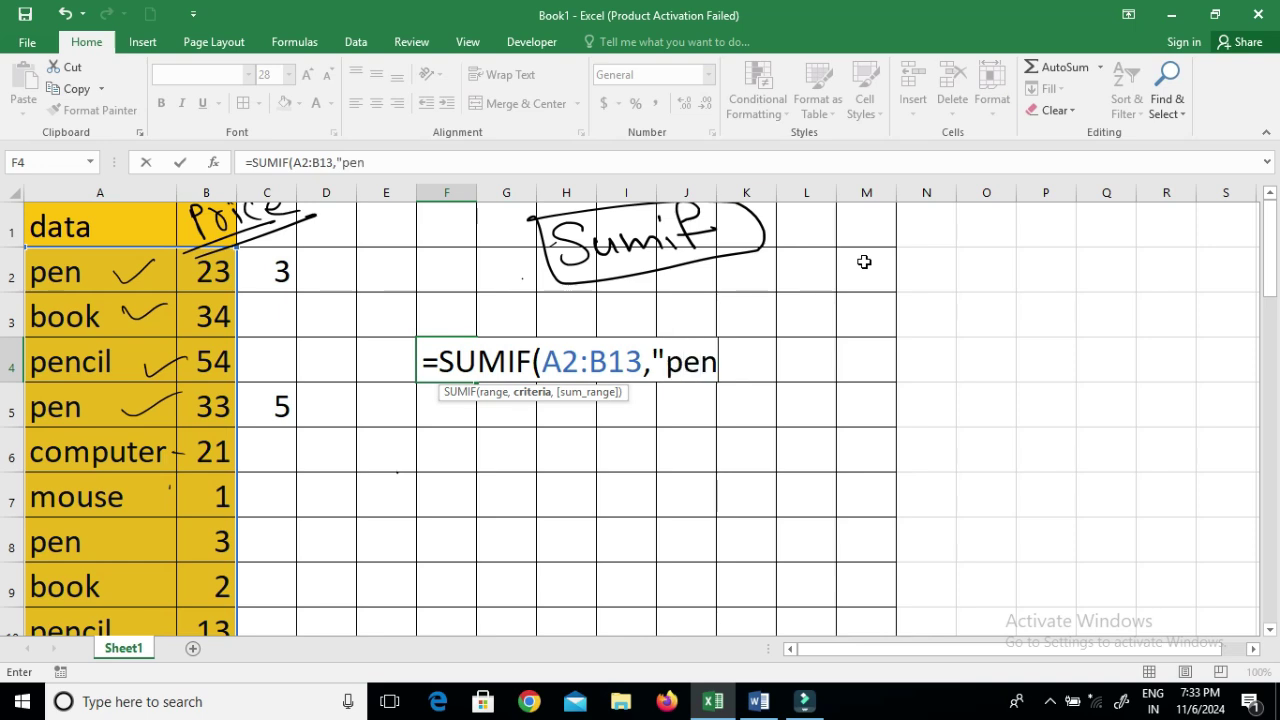
text(",)
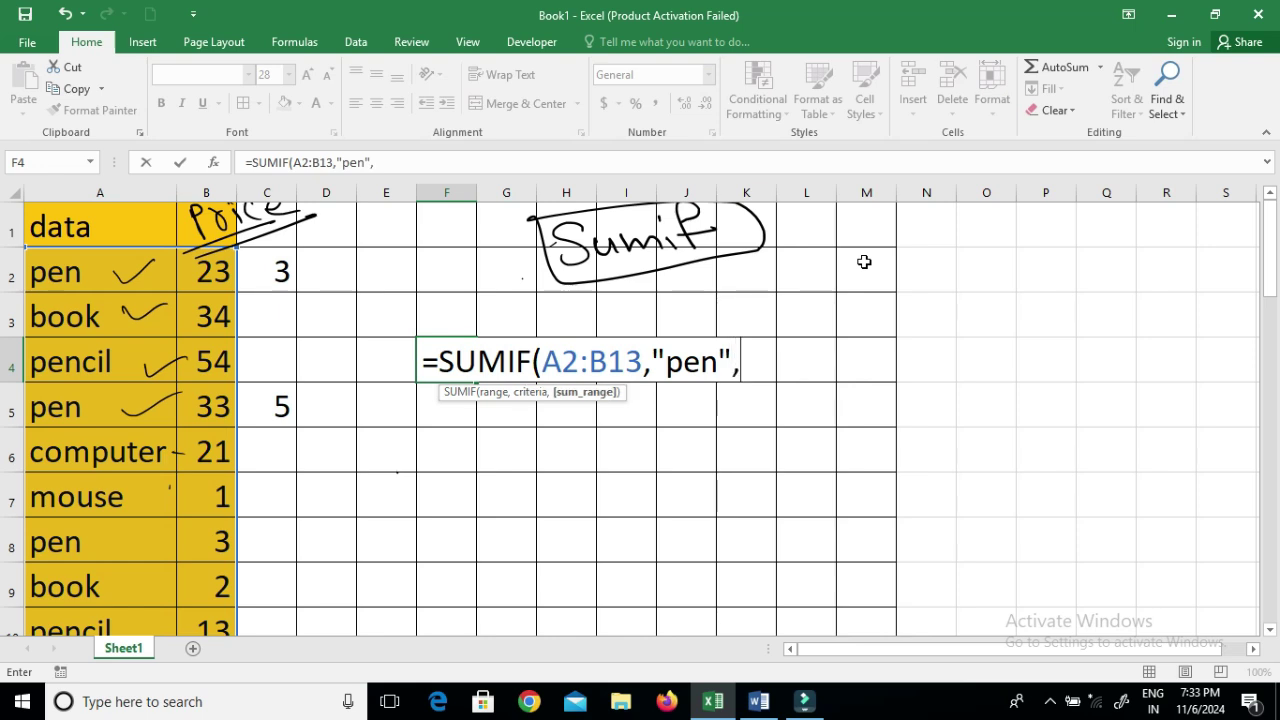
- Set the SUMIF sum range to B2:B15 and complete the formula in F4
click(213, 266)
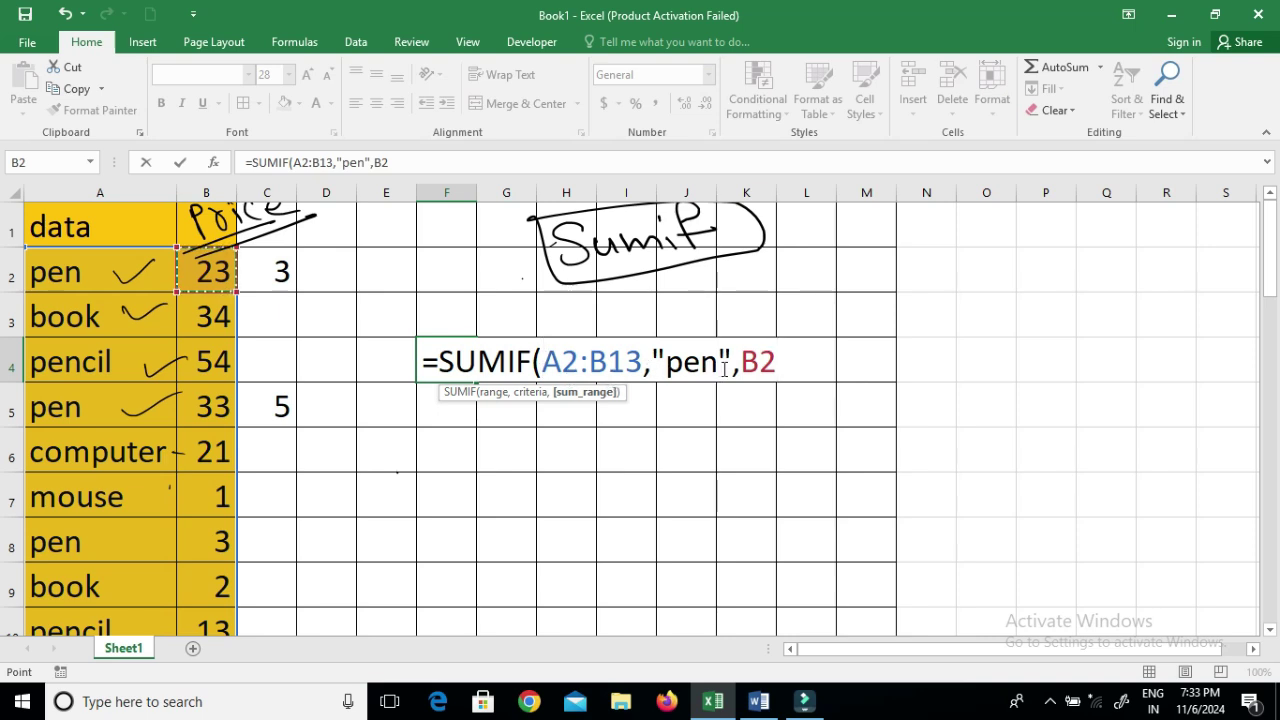
key(shift+Down)
key(shift+Down)
key(shift+Down)
key(shift+Down)
key(shift+Down)
key(shift+Down)
key(shift+Down)
key(shift+Down)
key(shift+Down)
key(shift+Down)
key(shift+Down)
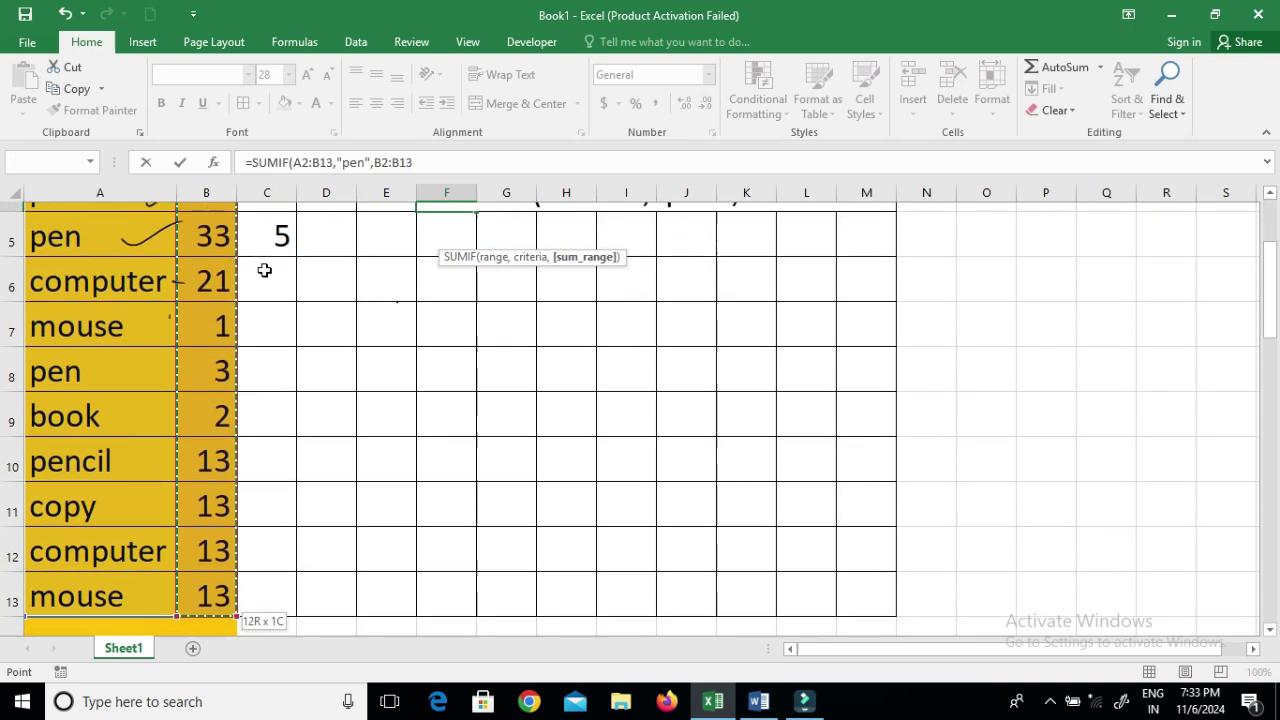
key(shift+Down)
key(shift+Down)
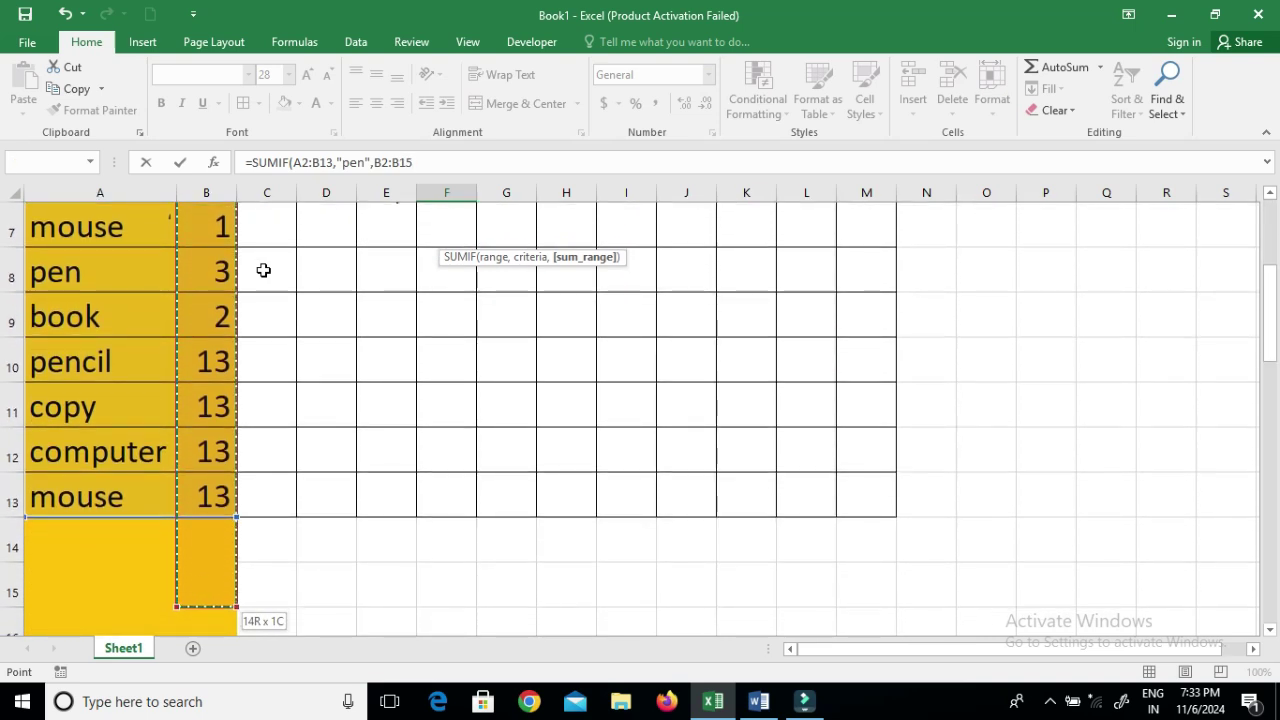
key(Return)
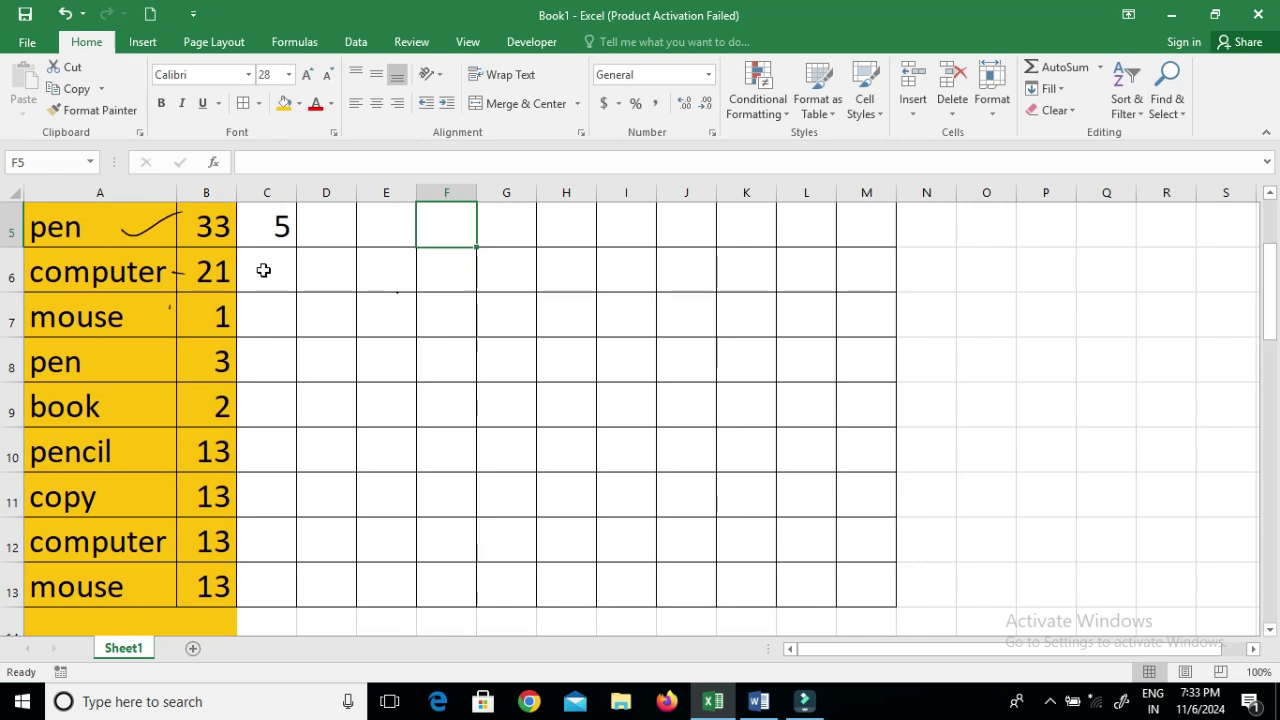
- Review the SUMIF formula in F4 and compare its result with the pen prices in column B
scroll(263, 270, up, 2)
double_click(443, 346)
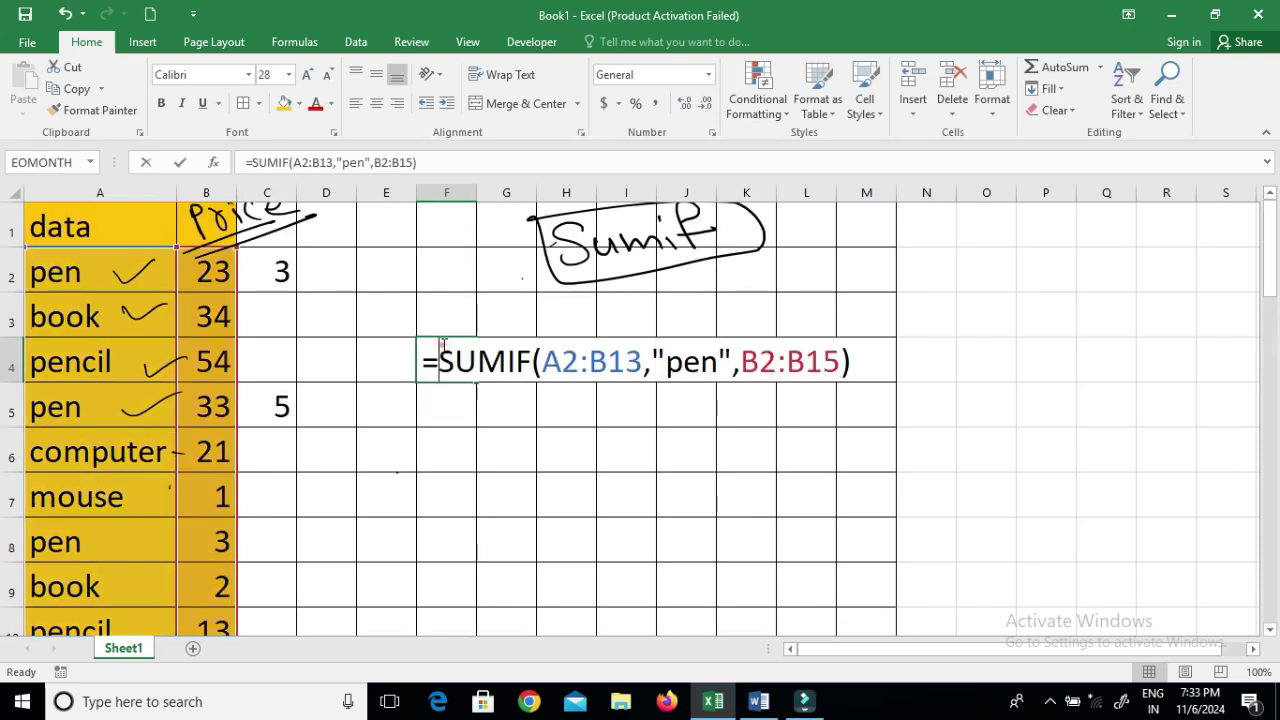
click(438, 344)
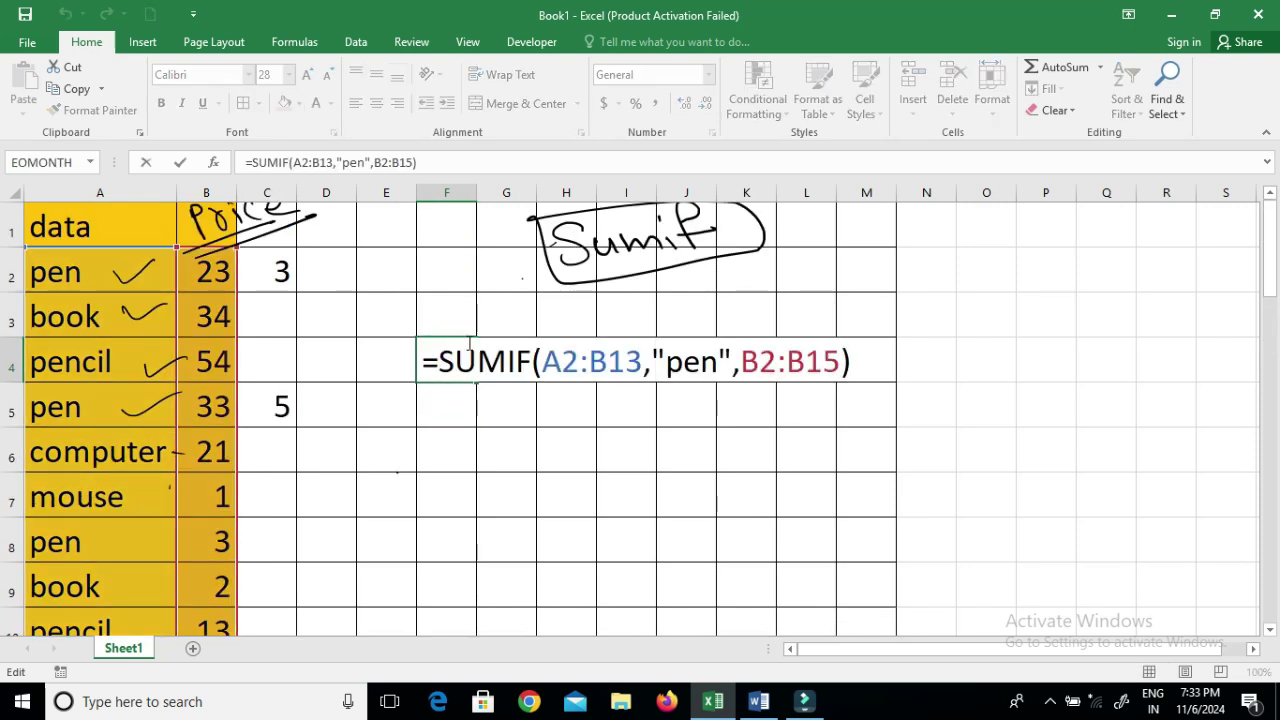
key(Return)
scroll(233, 368, down, 1)
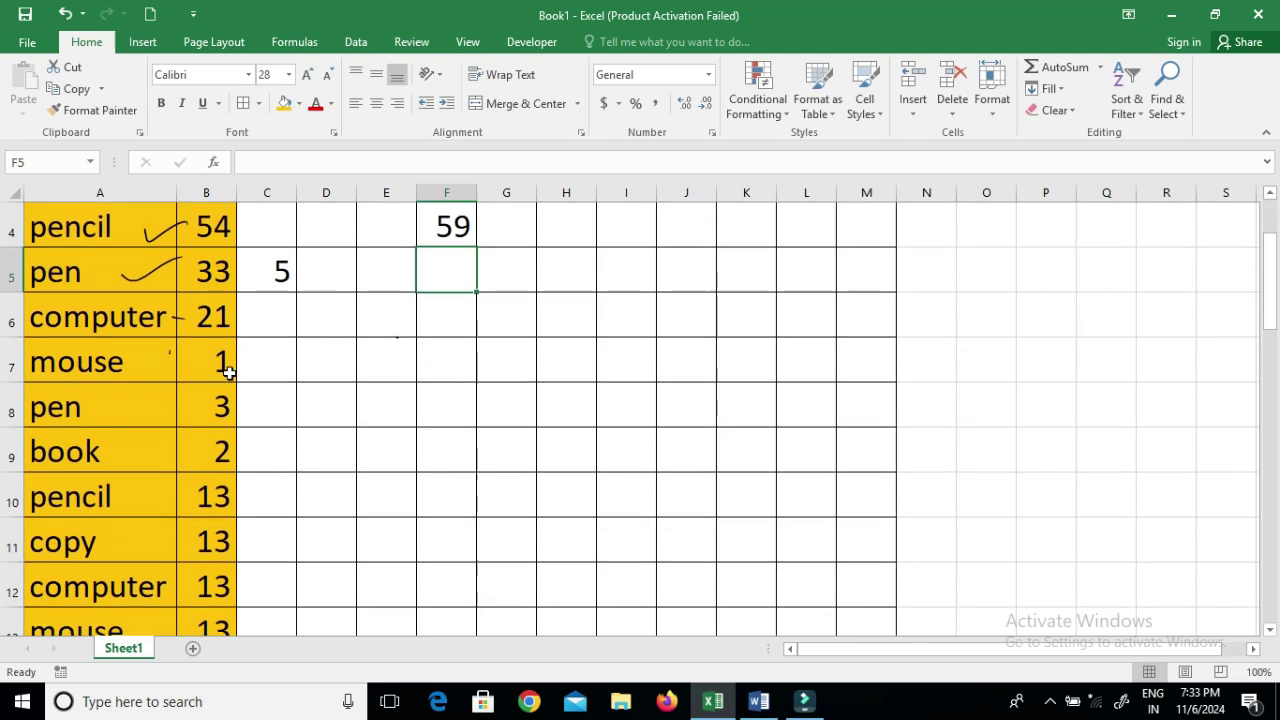
scroll(481, 421, up, 1)
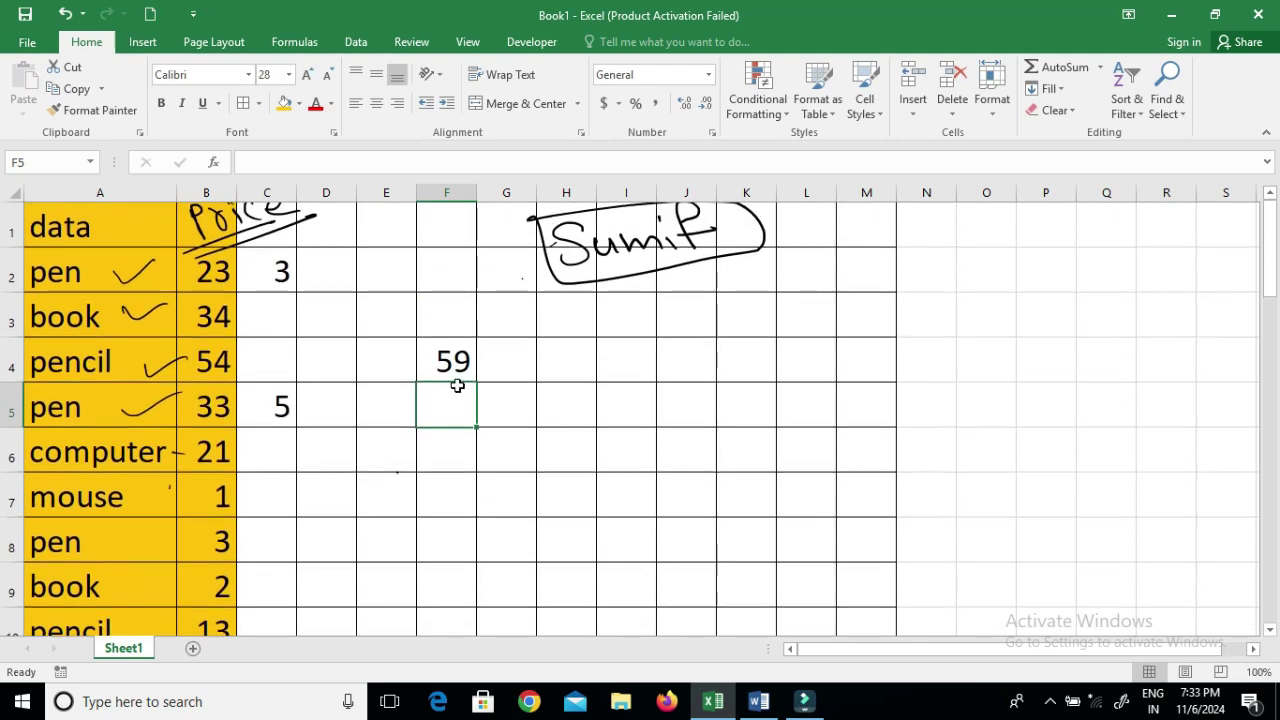
click(440, 353)
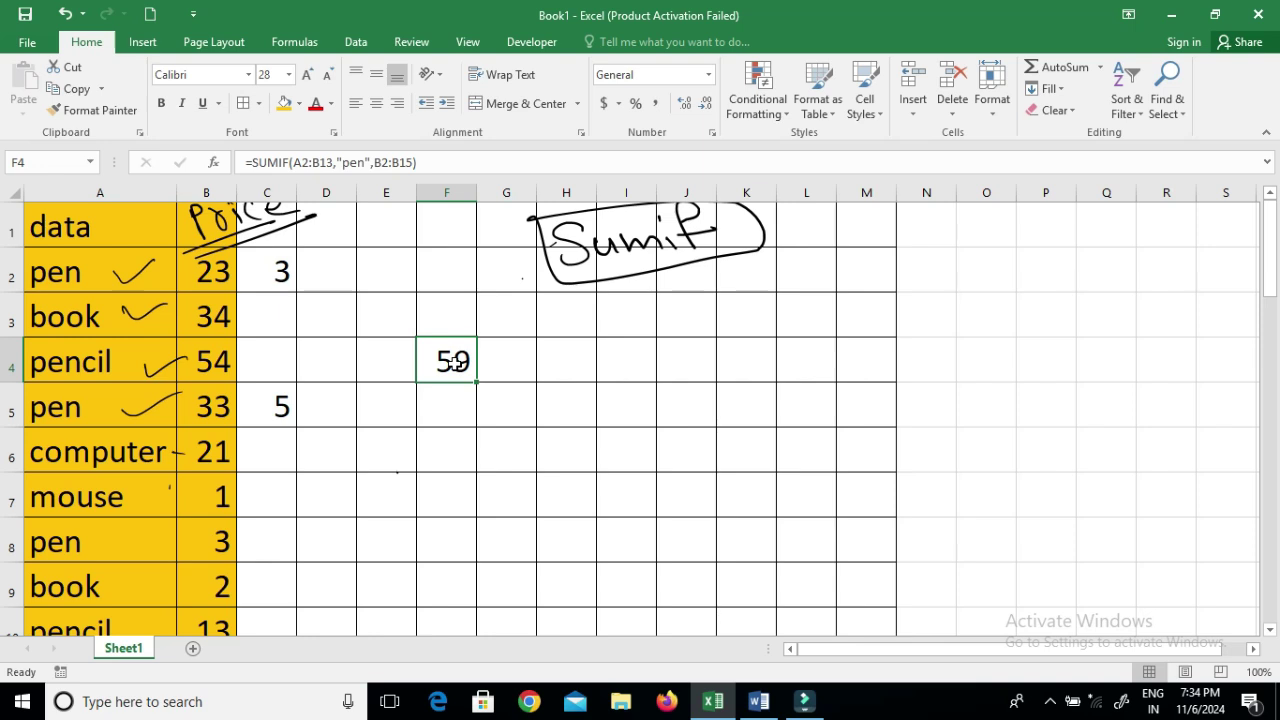
- Evaluate the SUMIF formula in F4 with Evaluate Formula, then close the evaluation
click(298, 41)
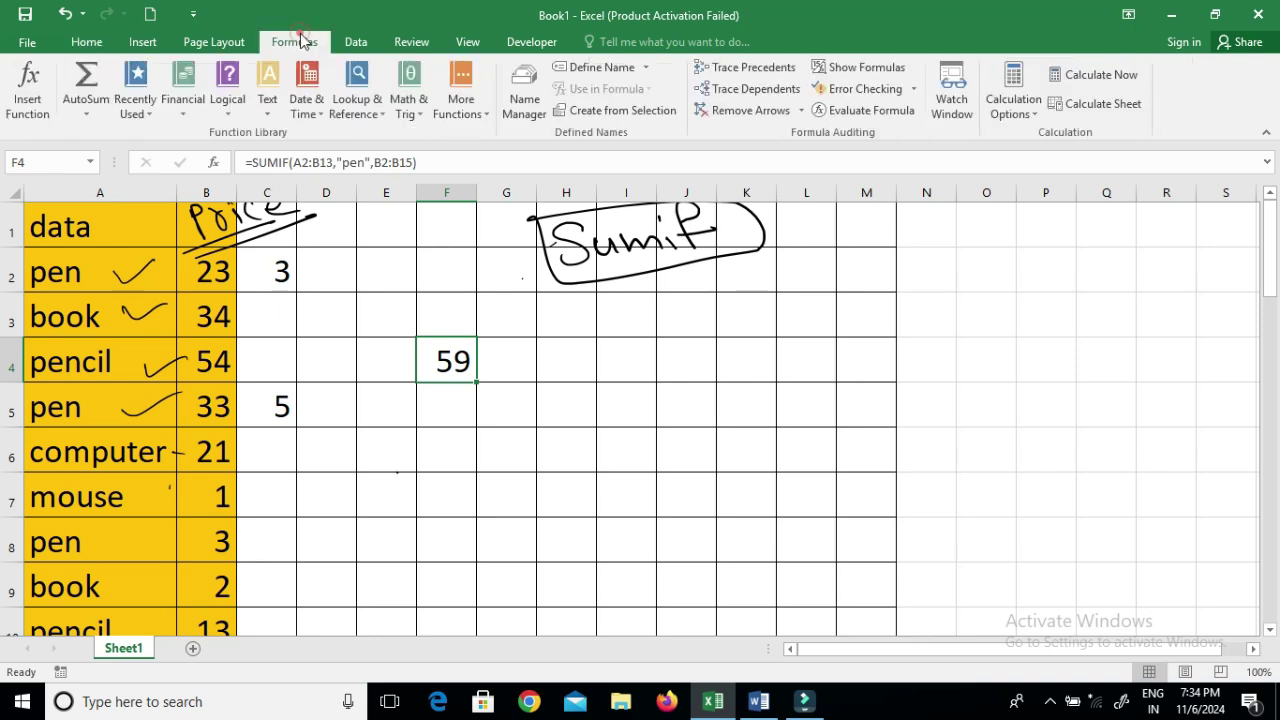
click(862, 110)
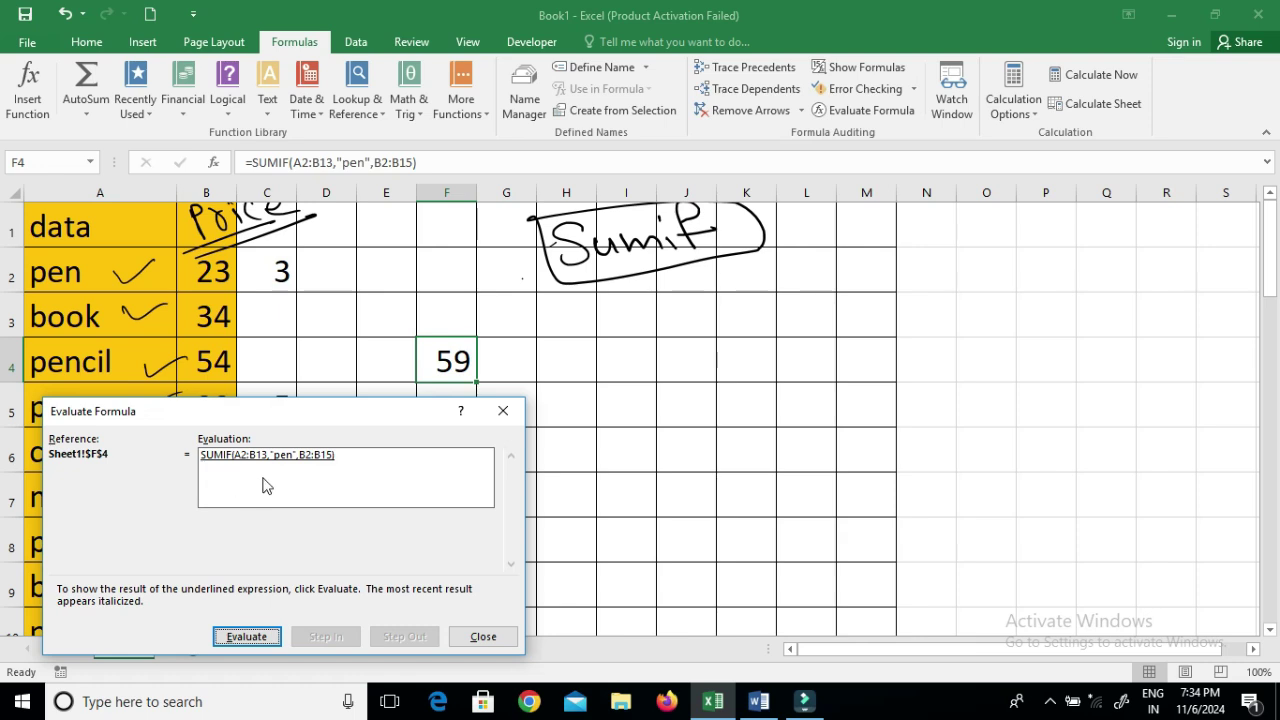
click(255, 640)
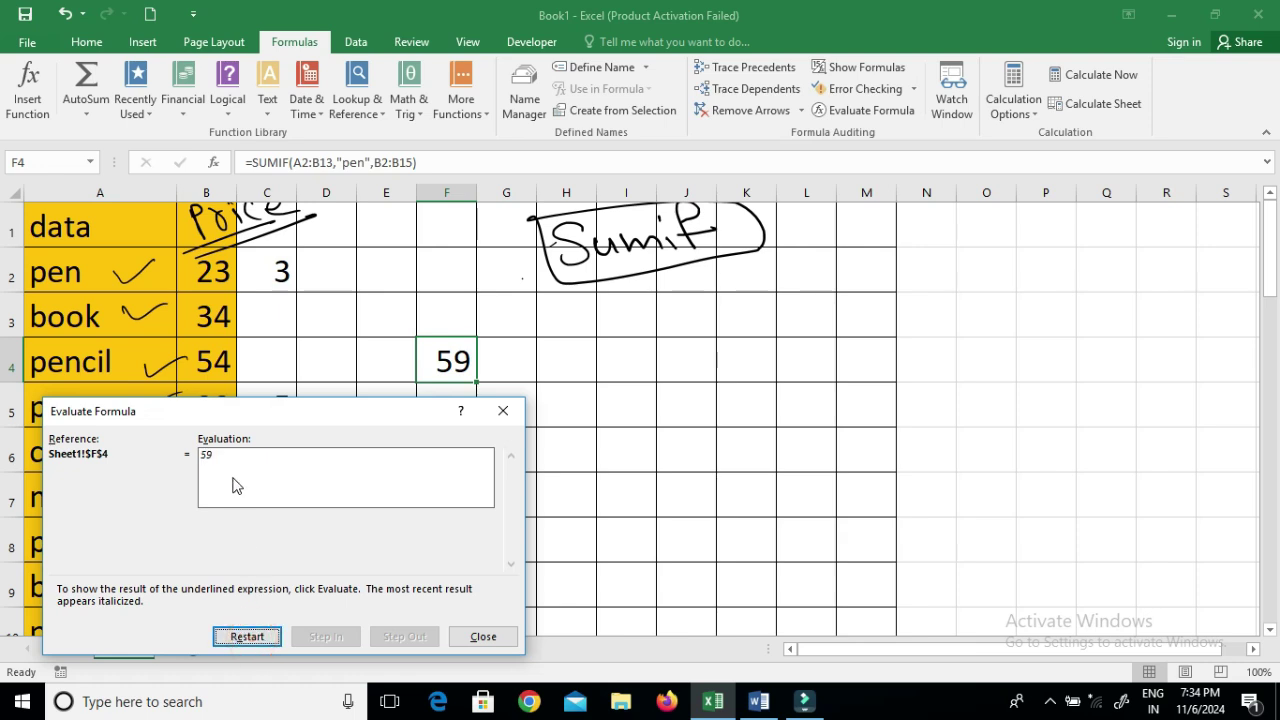
click(484, 637)
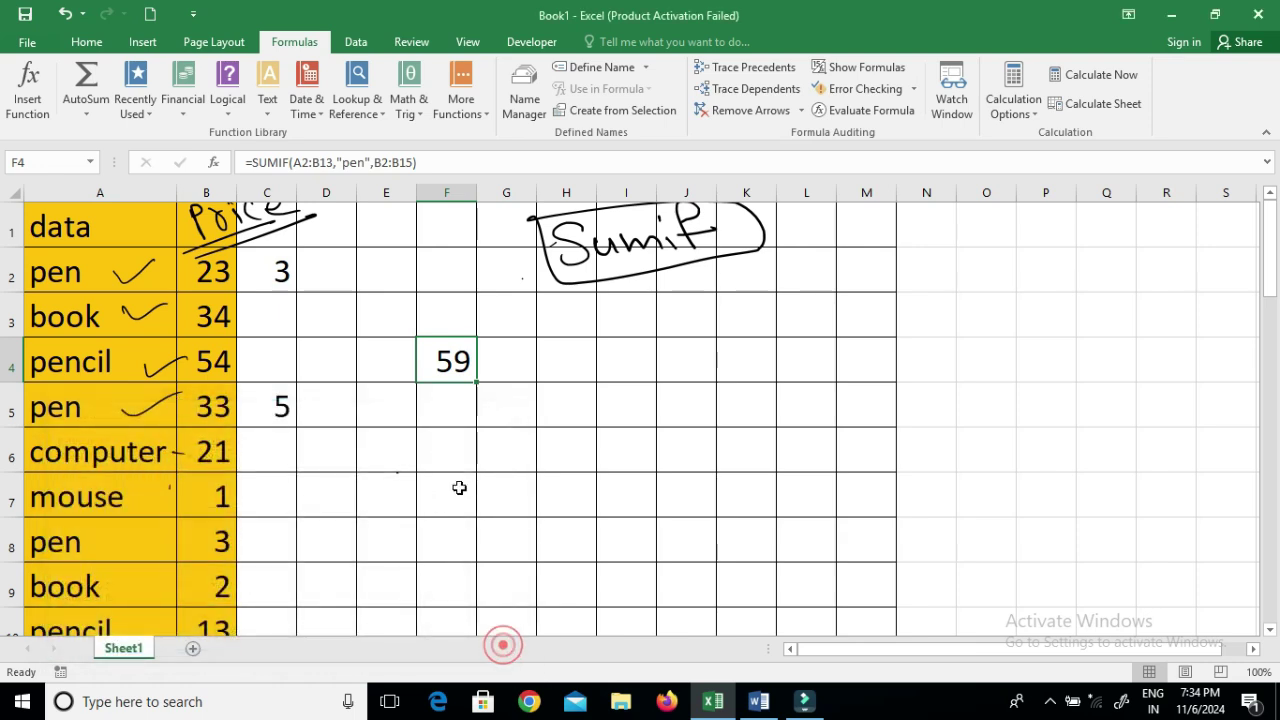
- Turn the SUMIF formula in F4 into visible text by adding a period before its equals sign
click(87, 41)
click(602, 296)
click(423, 365)
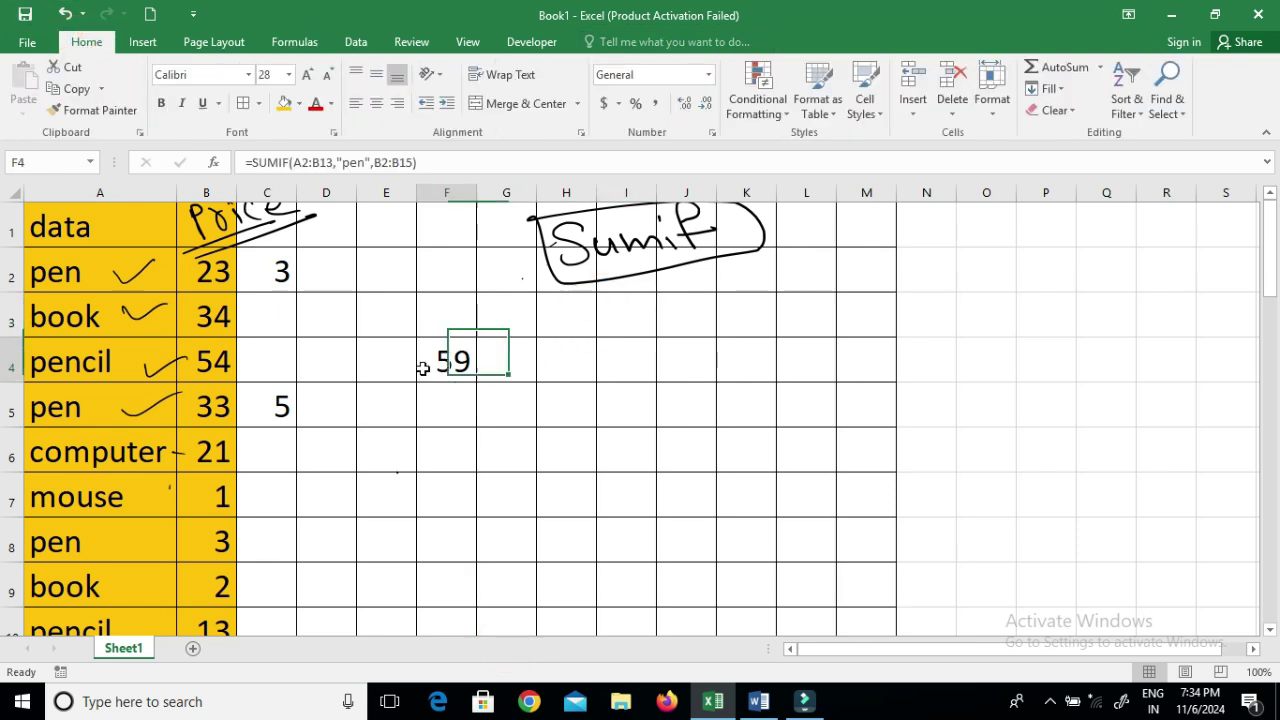
double_click(419, 365)
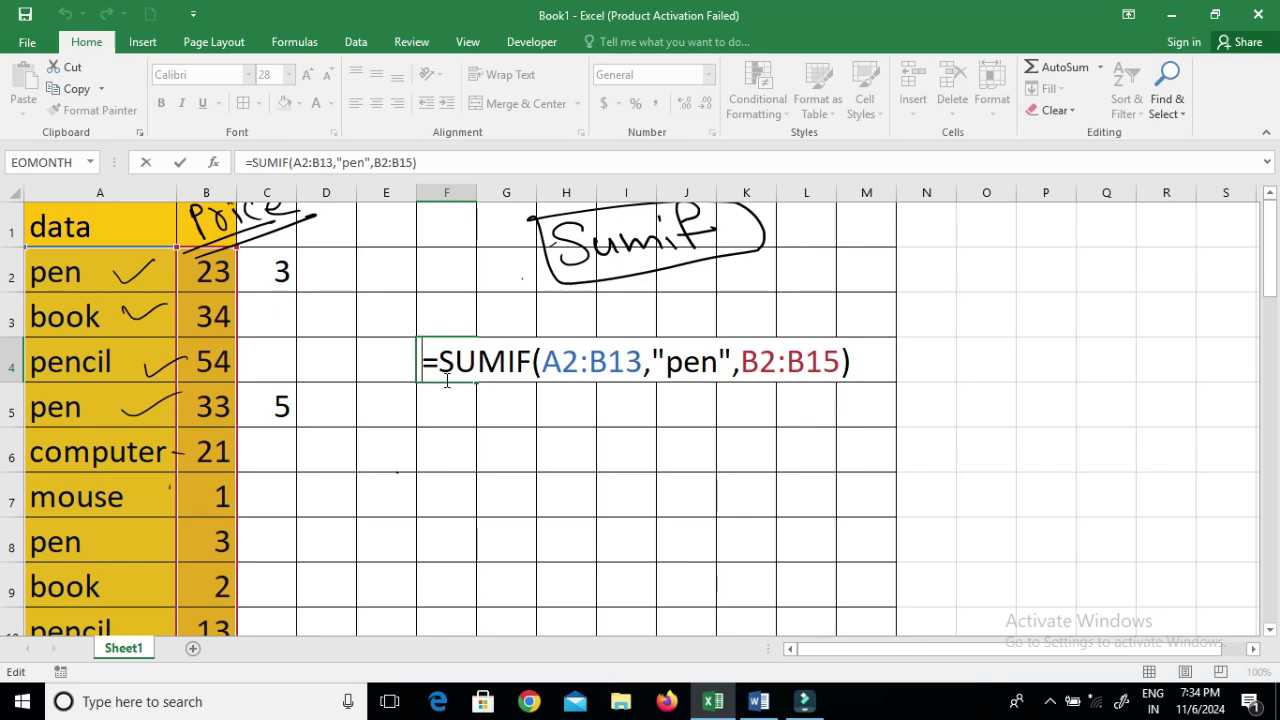
text(.)
key(Return)
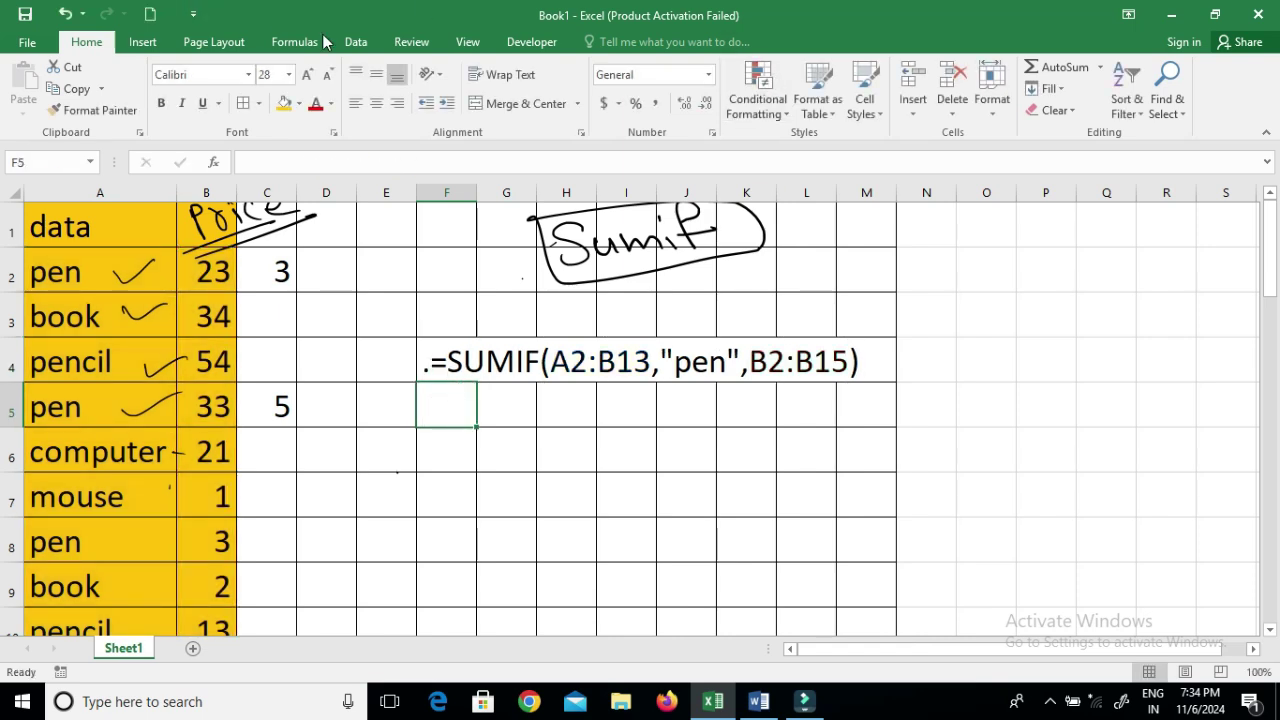
- Start inking and handwrite "Sum(sumif(" below the formula text in row 5
click(409, 42)
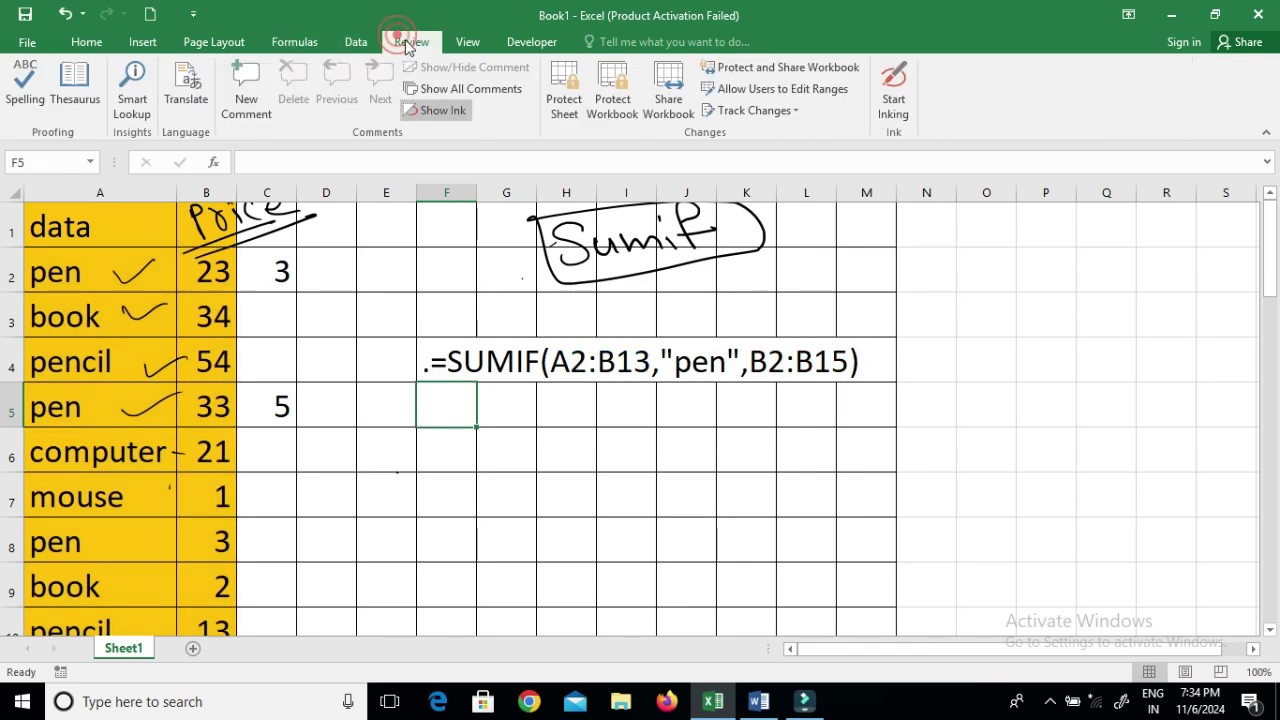
click(893, 100)
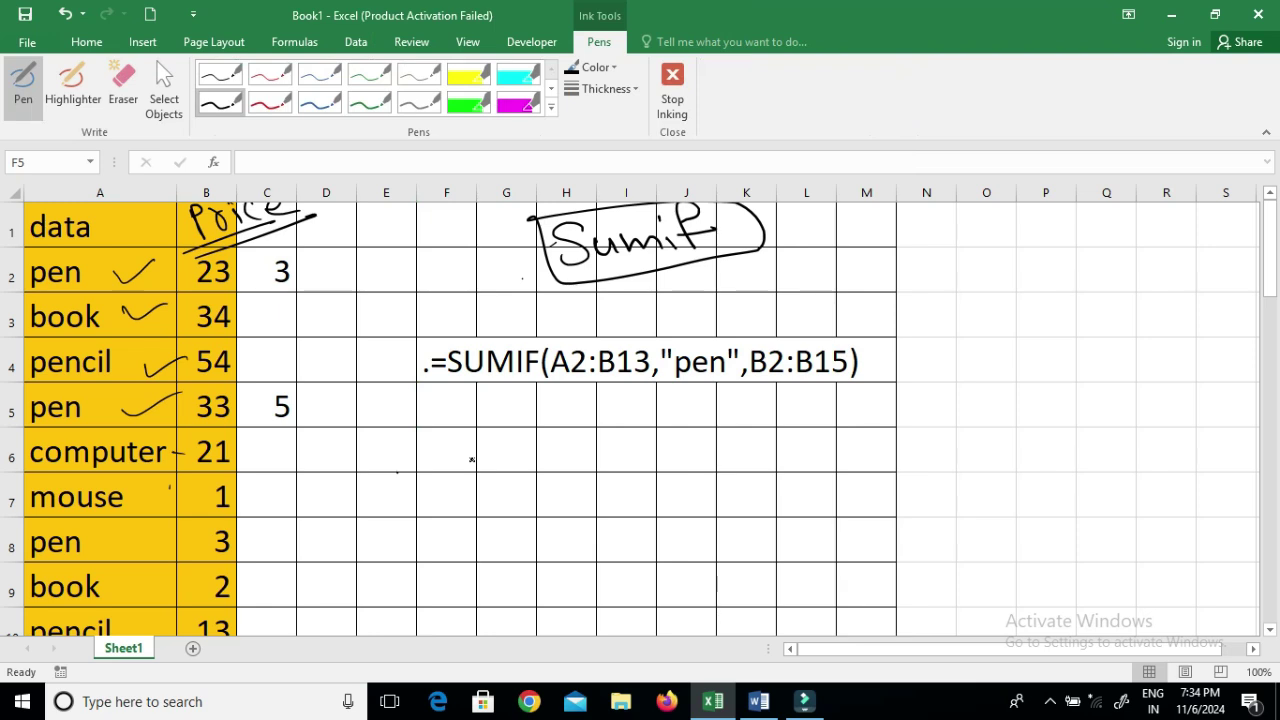
click(432, 204)
mouse_move(461, 398)
mouse_down()
mouse_move(434, 428)
mouse_move(520, 424)
mouse_move(547, 440)
mouse_up()
mouse_move(540, 405)
mouse_down()
mouse_move(555, 405)
mouse_move(532, 436)
mouse_up()
mouse_move(558, 412)
mouse_down()
mouse_move(576, 426)
mouse_move(630, 426)
mouse_up()
drag(664, 381, 668, 436)
- Annotate the handwritten functions with arrows, an underlined "price" under sumif and a circled "add" under Sum
mouse_move(578, 444)
mouse_down()
mouse_move(580, 462)
mouse_move(590, 453)
mouse_up()
mouse_move(600, 468)
mouse_down()
mouse_move(610, 448)
mouse_move(584, 496)
mouse_up()
drag(600, 498, 616, 486)
drag(640, 492, 678, 486)
drag(570, 522, 680, 507)
drag(454, 465, 474, 463)
mouse_move(466, 436)
mouse_down()
mouse_move(470, 482)
mouse_move(438, 516)
mouse_move(474, 518)
mouse_move(458, 500)
mouse_up()
drag(532, 526, 561, 515)
drag(567, 502, 558, 548)
- Handwrite "more the one" beside the notes with a double underline, and put a check mark at "add"
mouse_move(686, 446)
mouse_down()
mouse_move(684, 500)
mouse_move(735, 494)
mouse_move(774, 450)
mouse_move(826, 452)
mouse_up()
mouse_move(848, 420)
mouse_down()
mouse_move(852, 462)
mouse_move(862, 438)
mouse_move(878, 455)
mouse_move(910, 436)
mouse_up()
drag(788, 495, 832, 490)
mouse_move(788, 510)
mouse_down()
mouse_move(862, 505)
mouse_move(870, 520)
mouse_up()
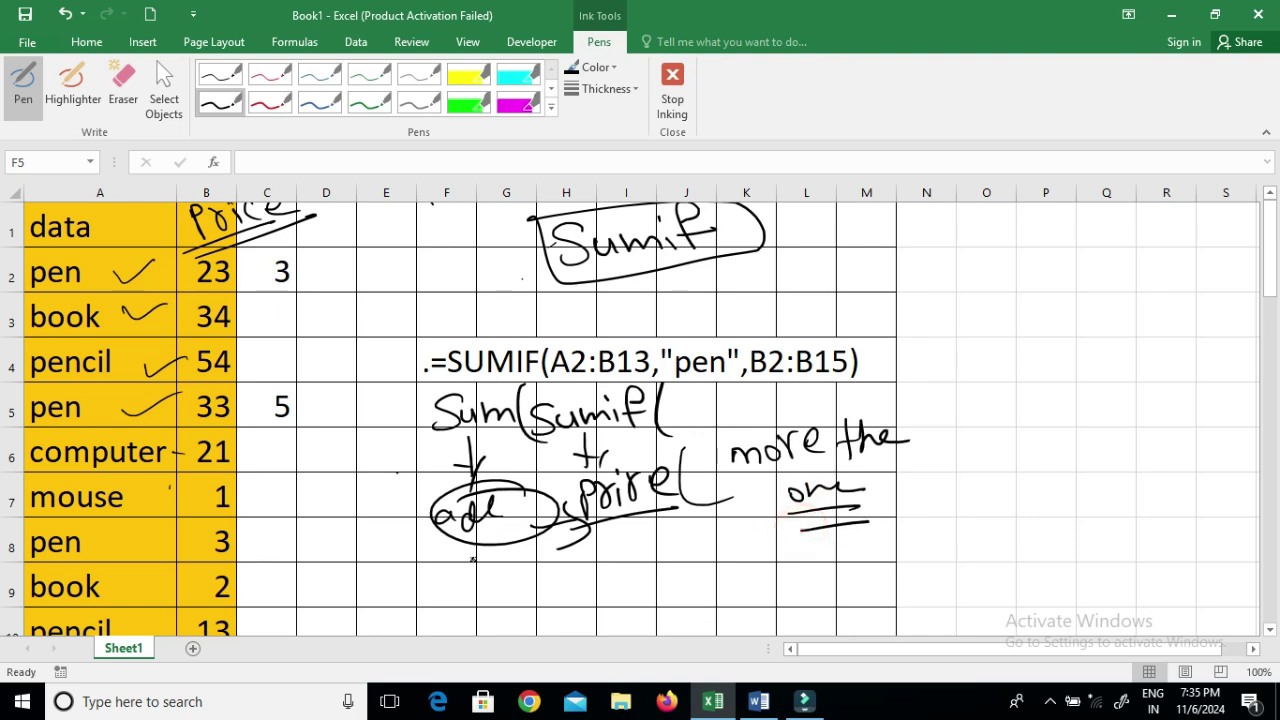
drag(428, 555, 520, 514)
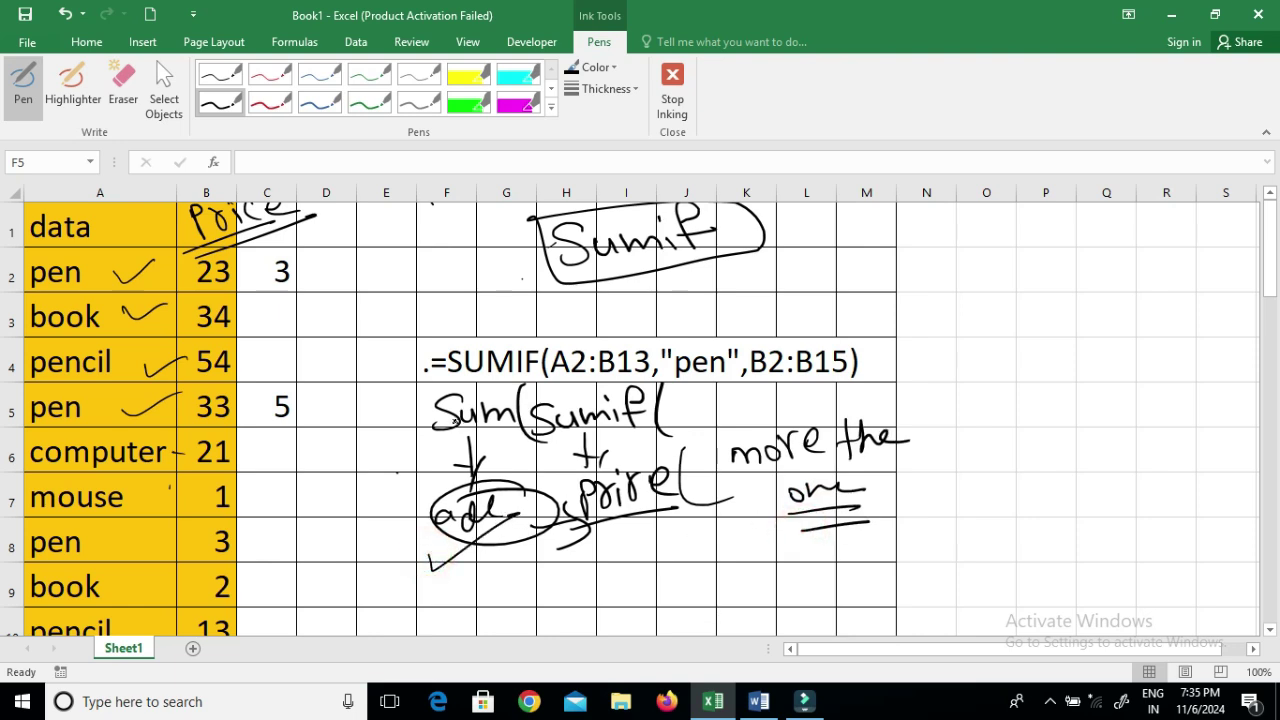
click(453, 435)
drag(540, 438, 670, 409)
mouse_move(737, 392)
mouse_down()
mouse_move(745, 410)
mouse_move(810, 415)
mouse_up()
- Stop inking and begin a nested =SUM(SUMIF( formula in cell E3
click(87, 42)
click(393, 303)
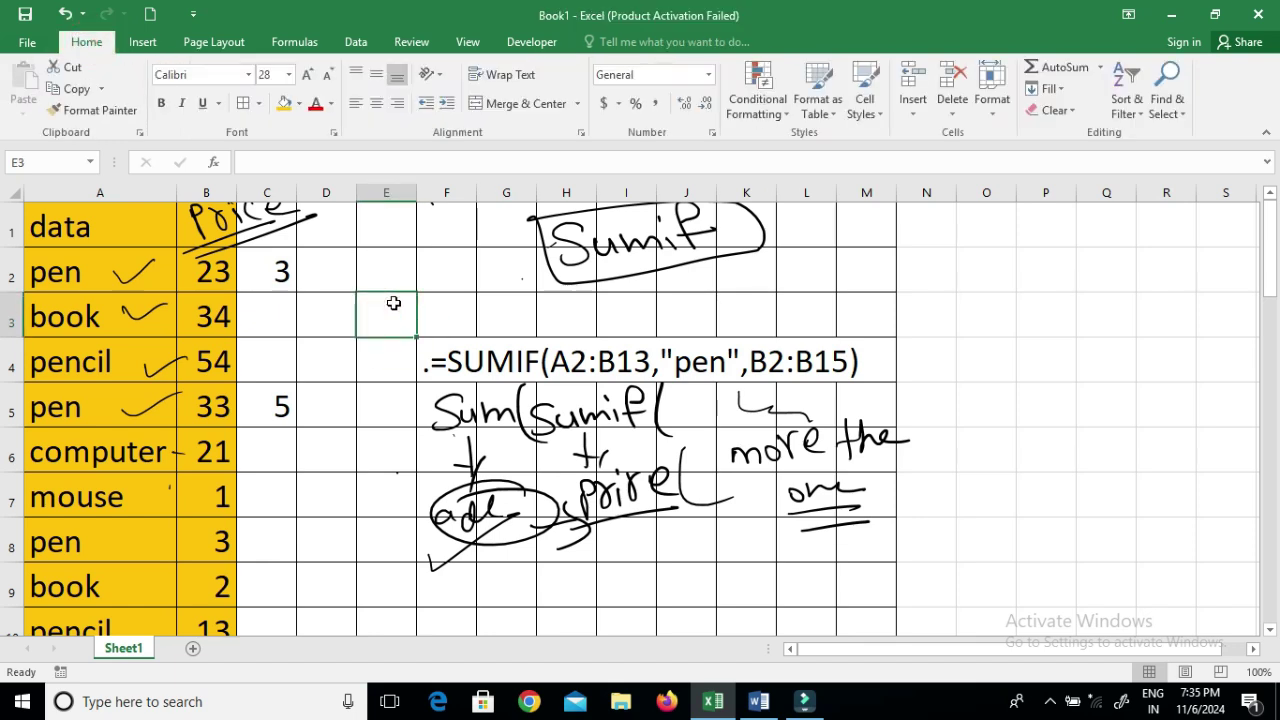
text(=sum)
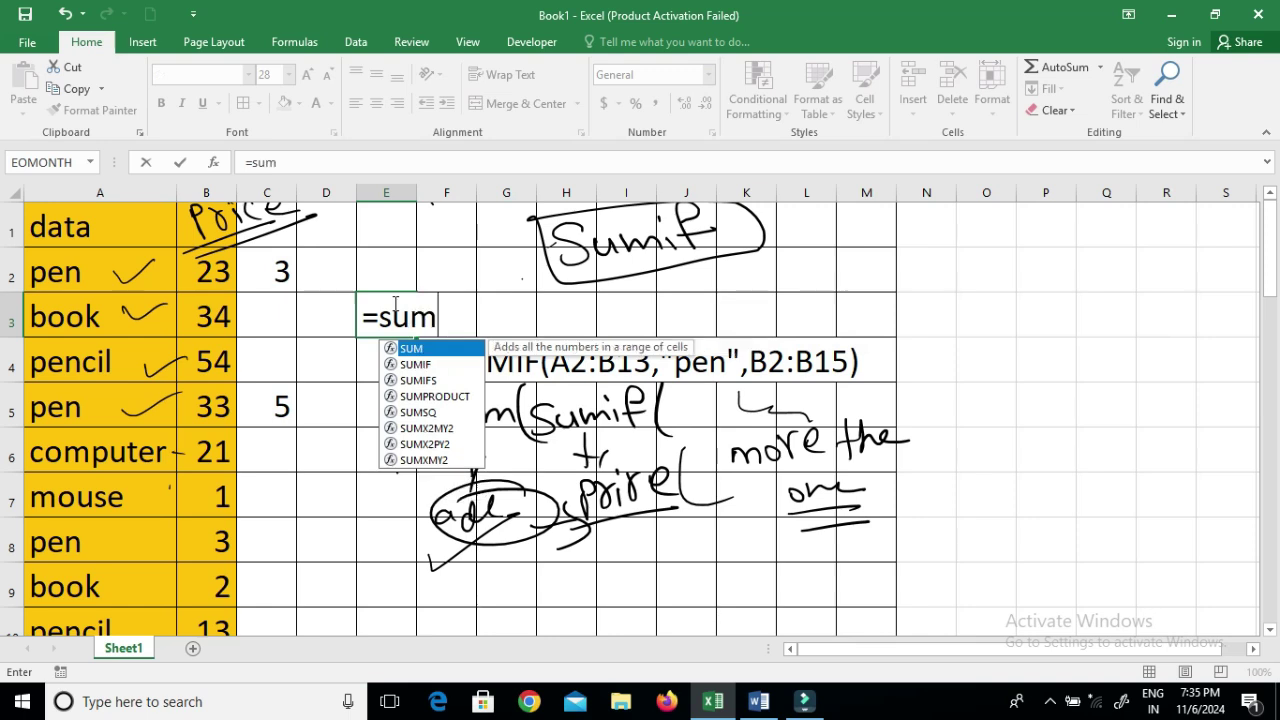
key(Tab)
text(sumif)
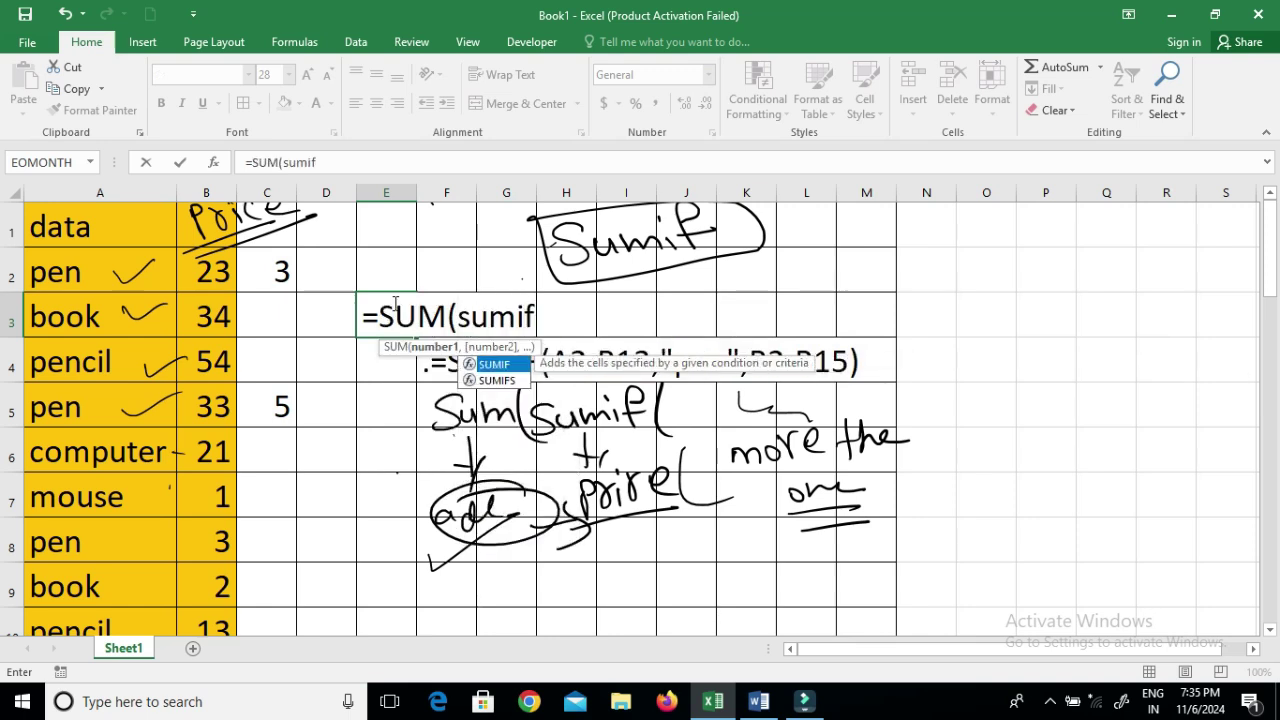
key(Tab)
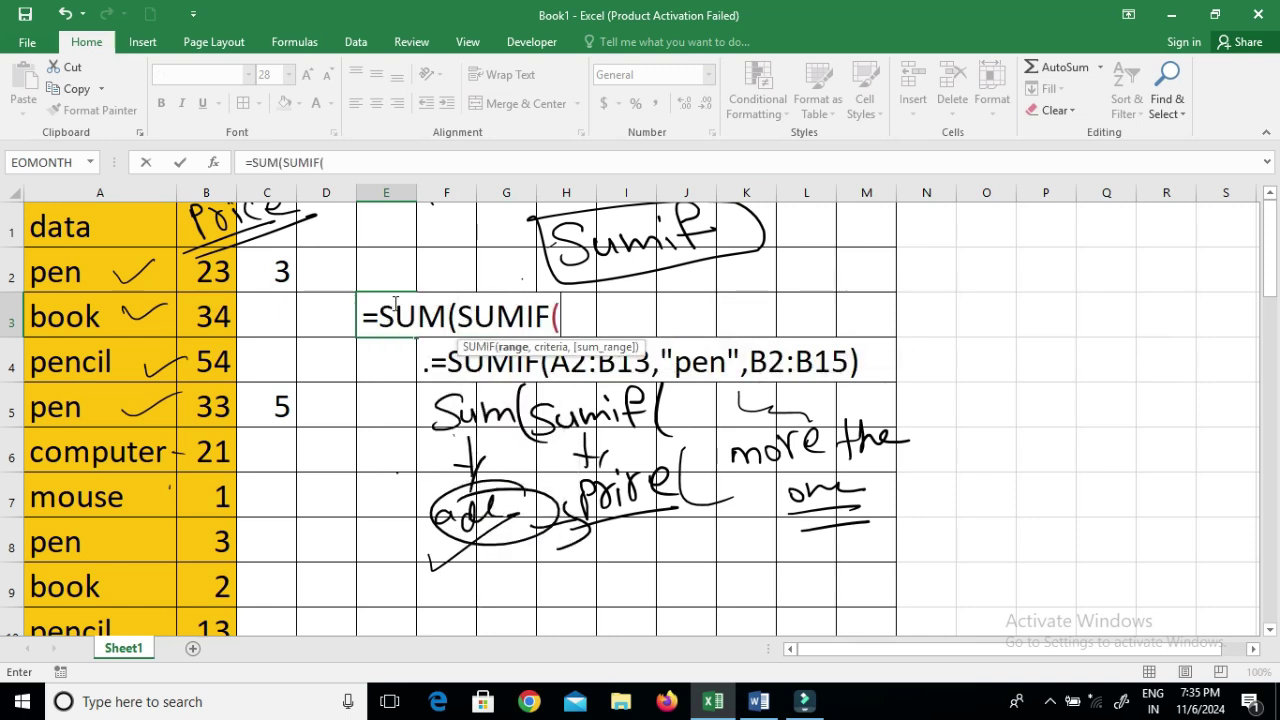
- Add A2:C13 as the SUMIF range in E3, followed by a comma for the criteria
click(114, 273)
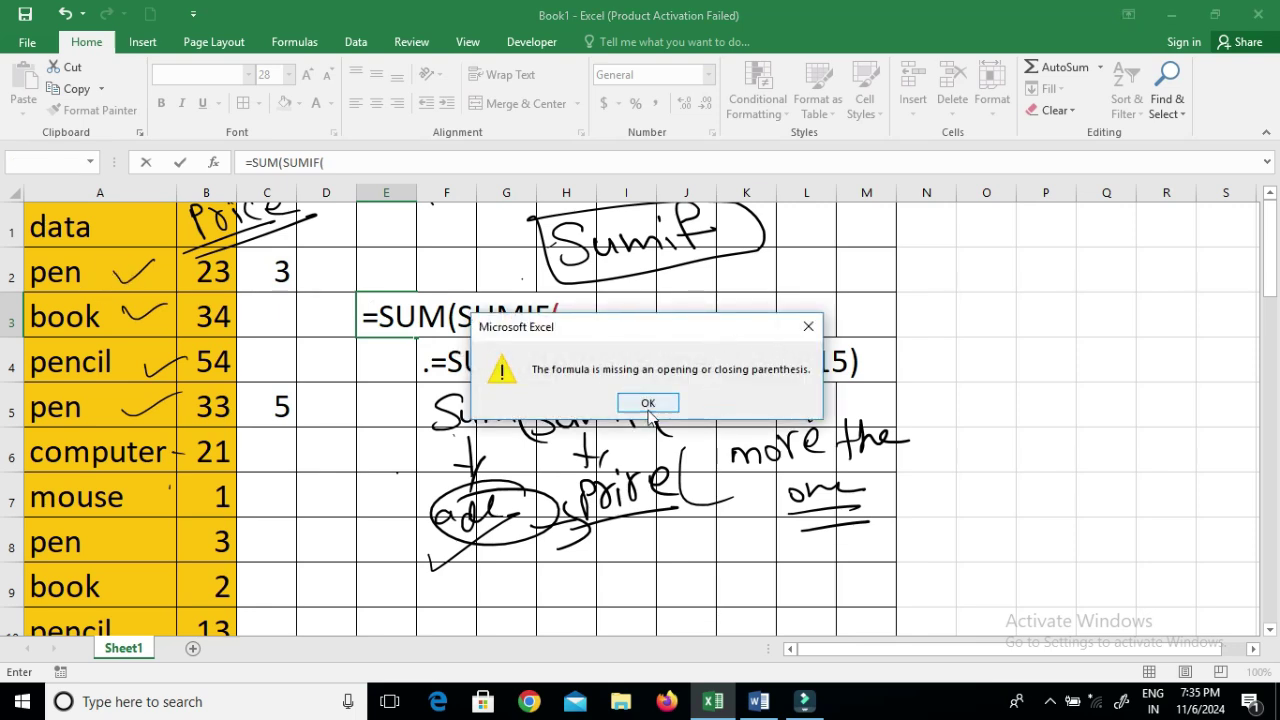
click(648, 403)
click(580, 320)
click(73, 282)
key(ctrl+shift+Right)
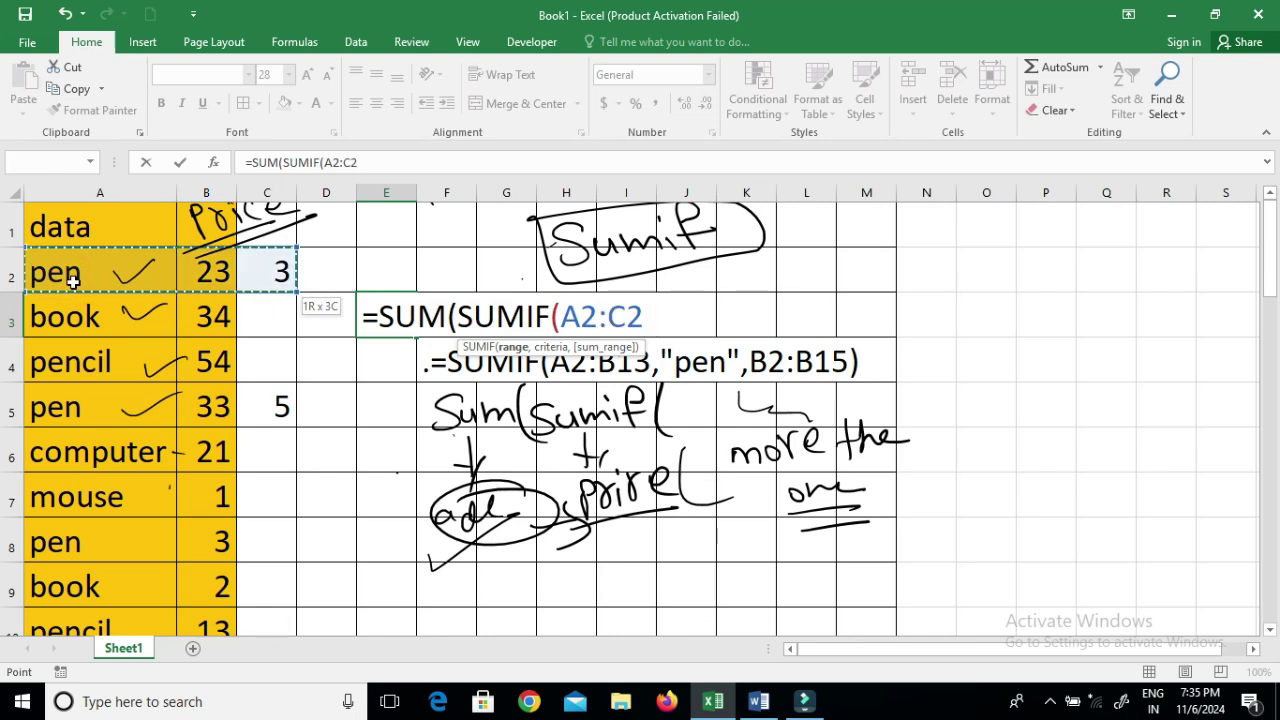
key(ctrl+shift+Down)
text(,)
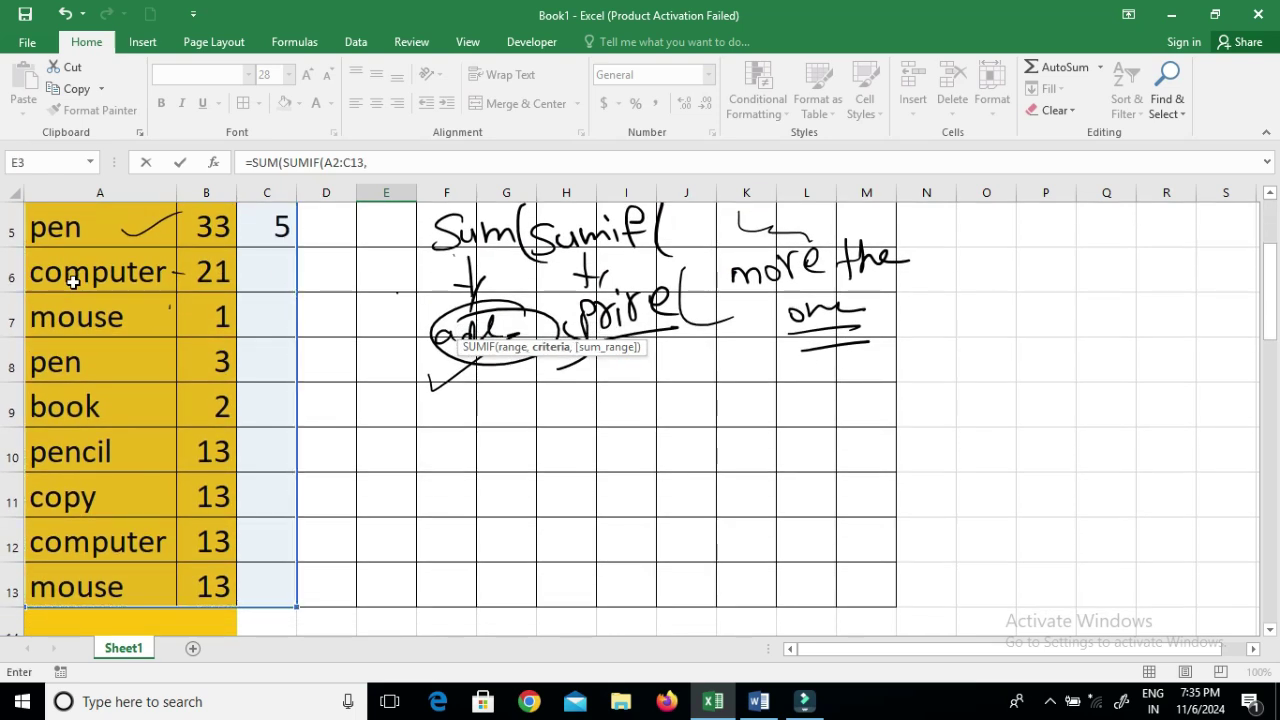
scroll(73, 282, up, 2)
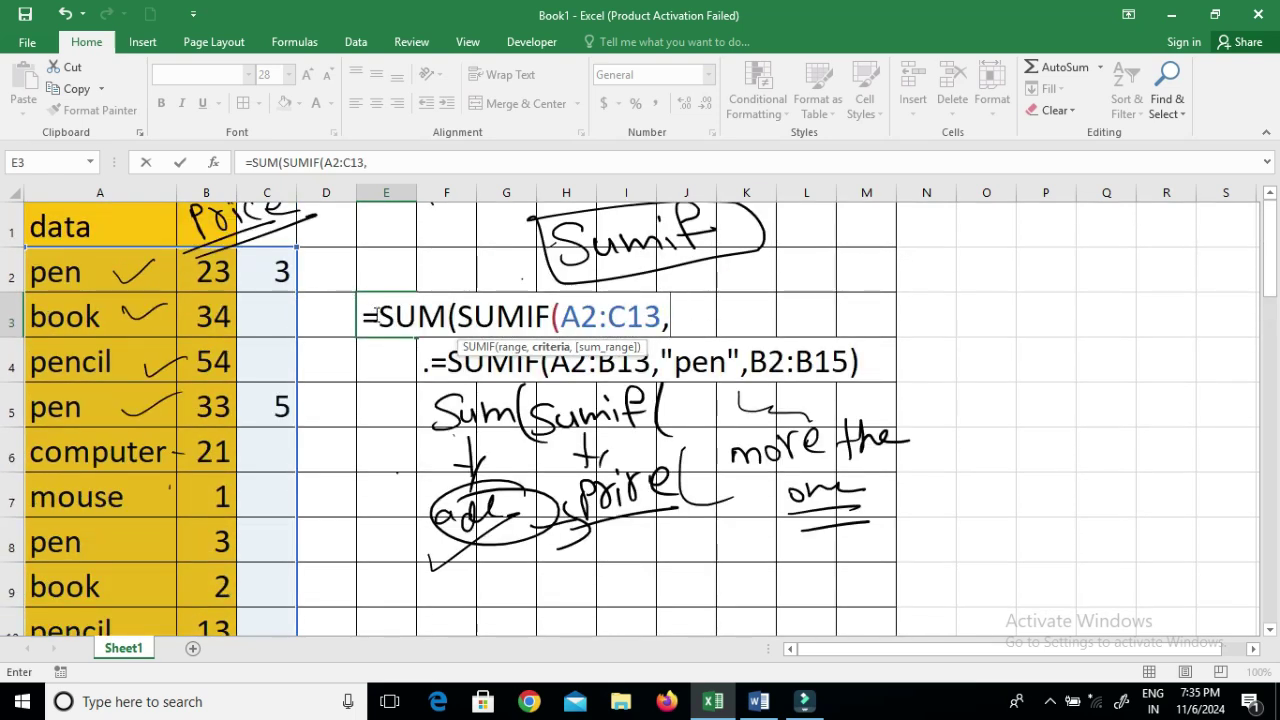
- Open a curly brace for the criteria array and correct the SUMIF range to A2:B13
text([)
key(BackSpace)
text({)
click(623, 316)
key(BackSpace)
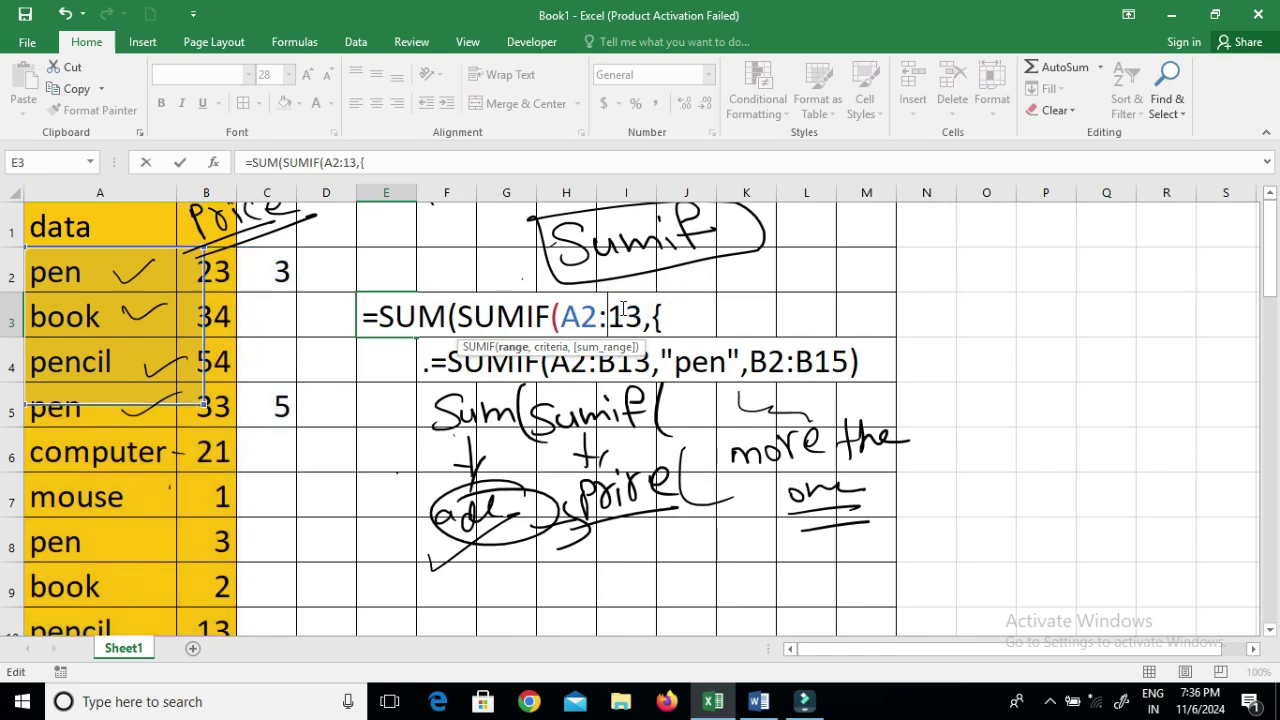
text(b)
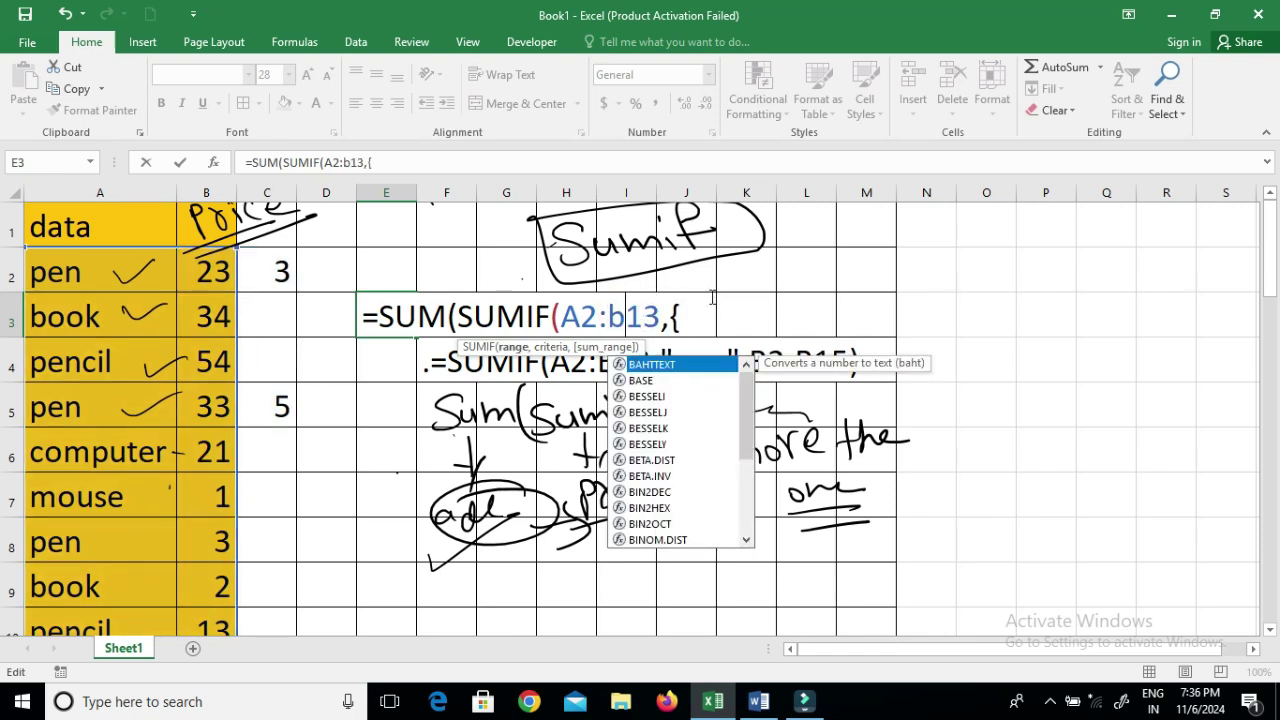
- Enter "pen" and "copy" as the array criteria, close the brace, and complete the formula with the suggested parenthesis correction
click(690, 318)
text(")
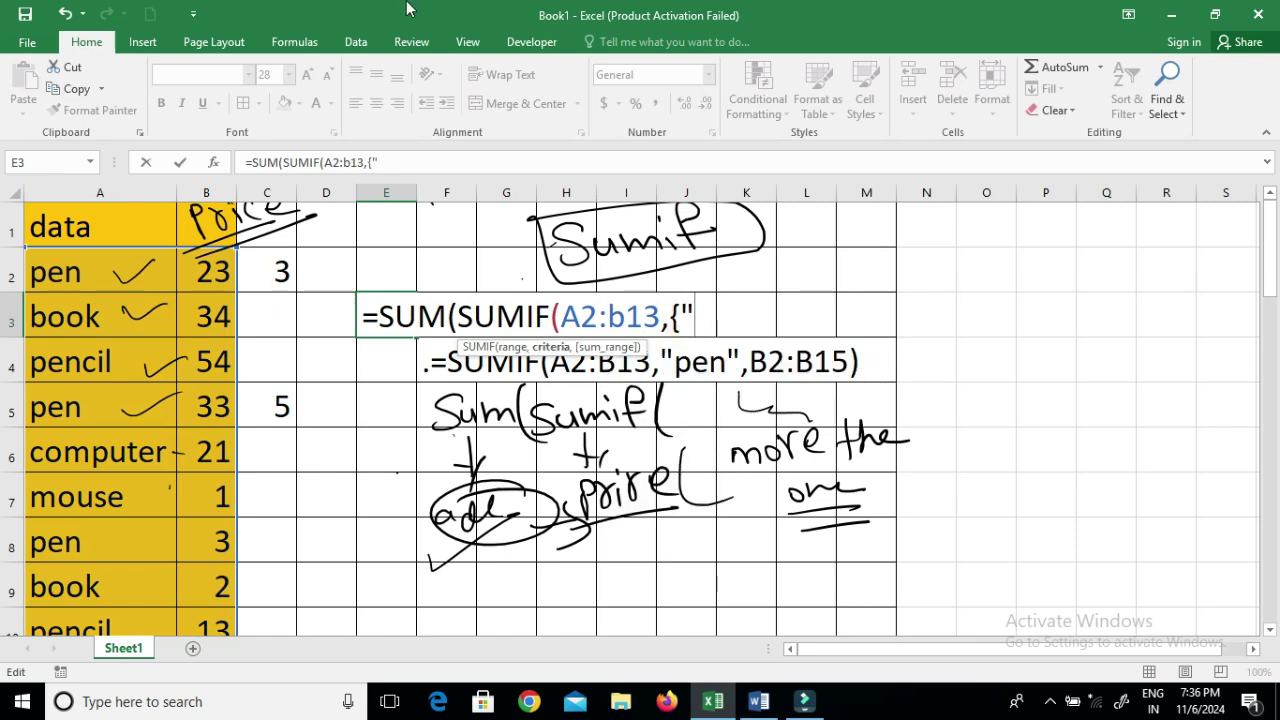
text(pe)
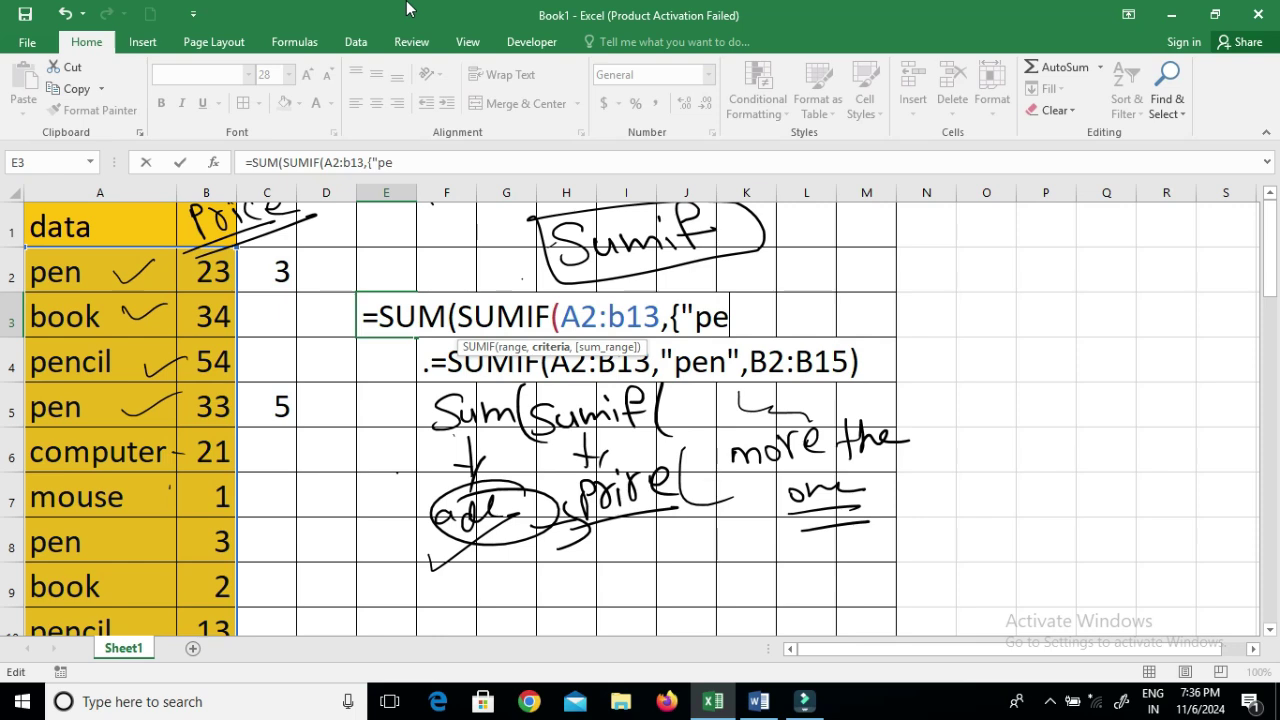
text(n","copy)
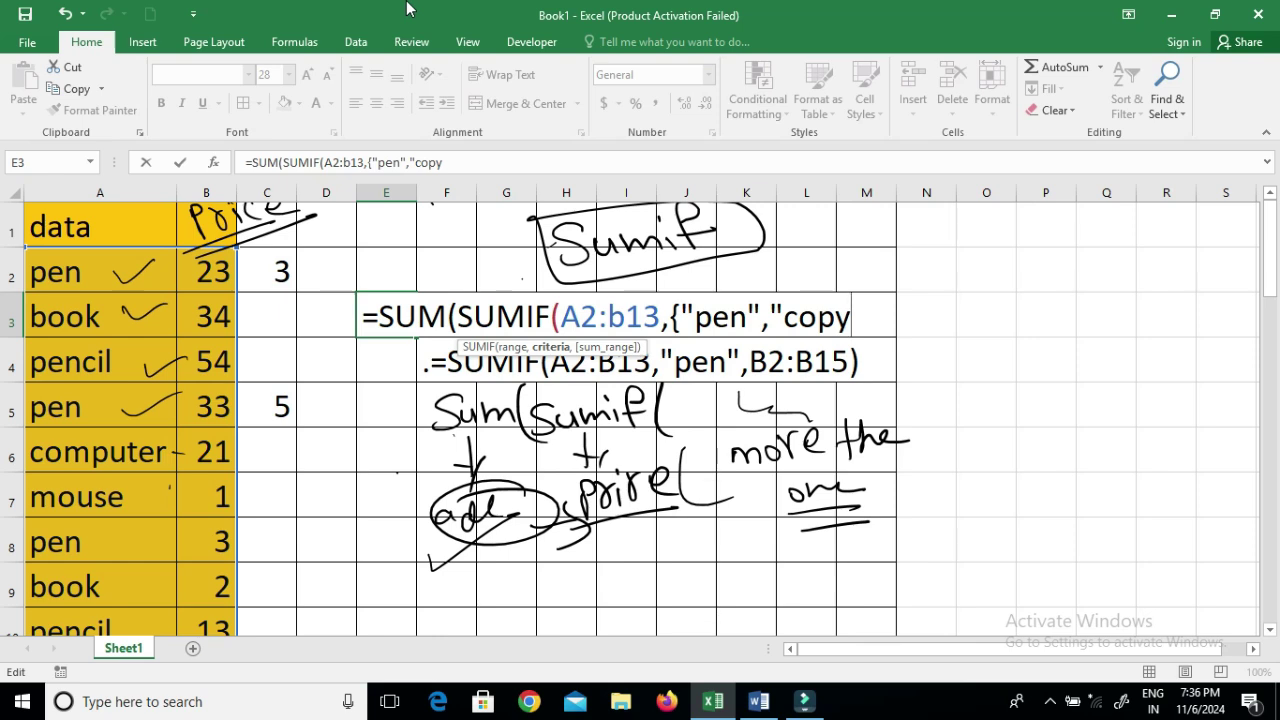
text("})
key(Return)
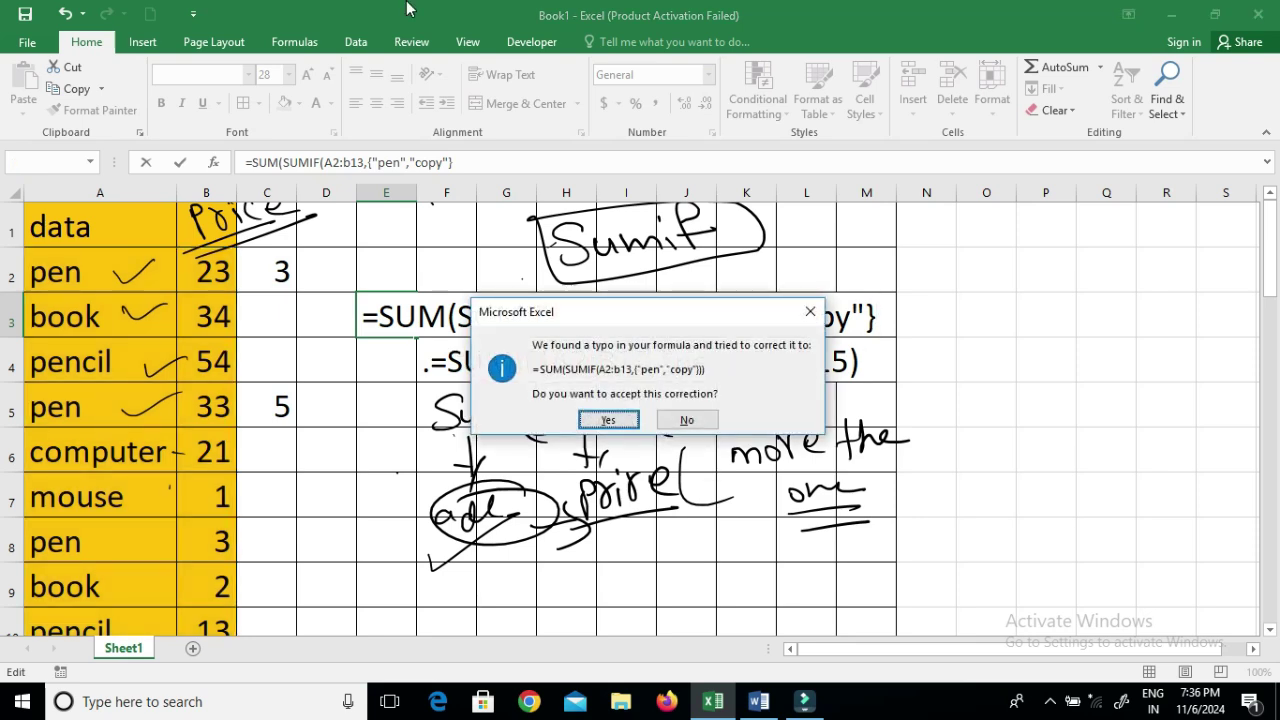
key(Return)
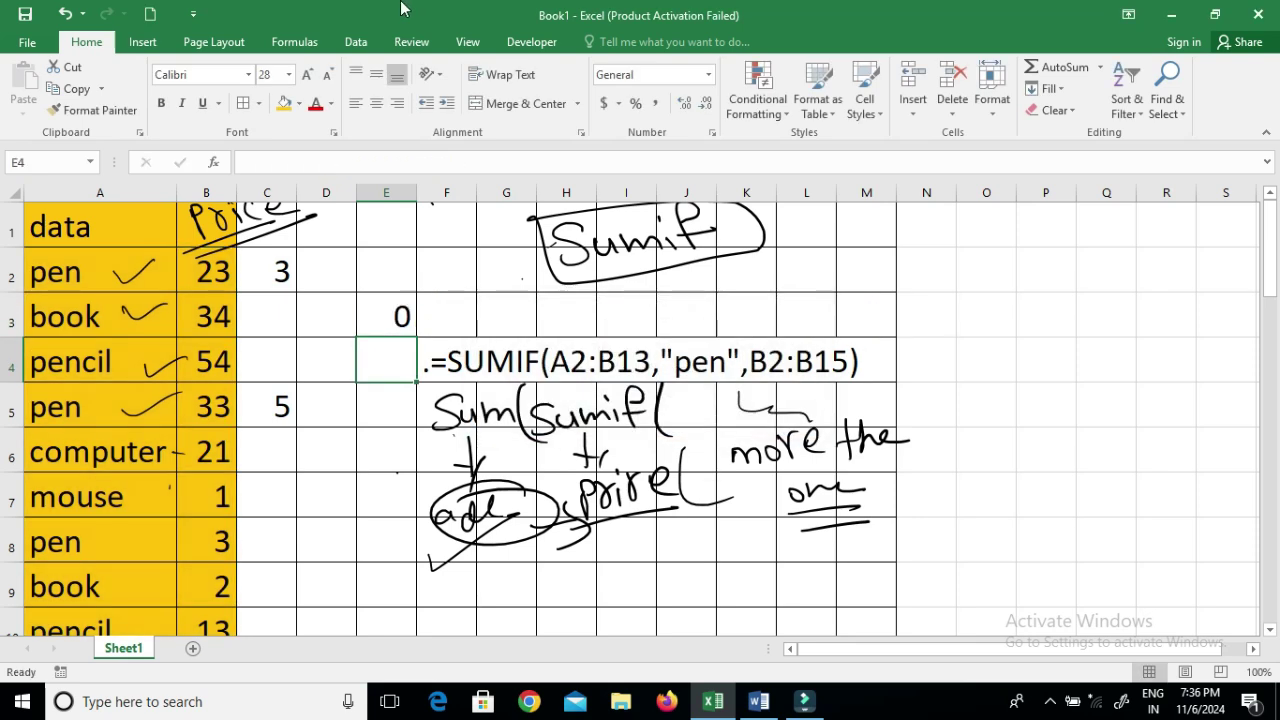
- Add B2:B13 as the SUMIF sum range after the criteria array in E3 and complete the formula
double_click(385, 310)
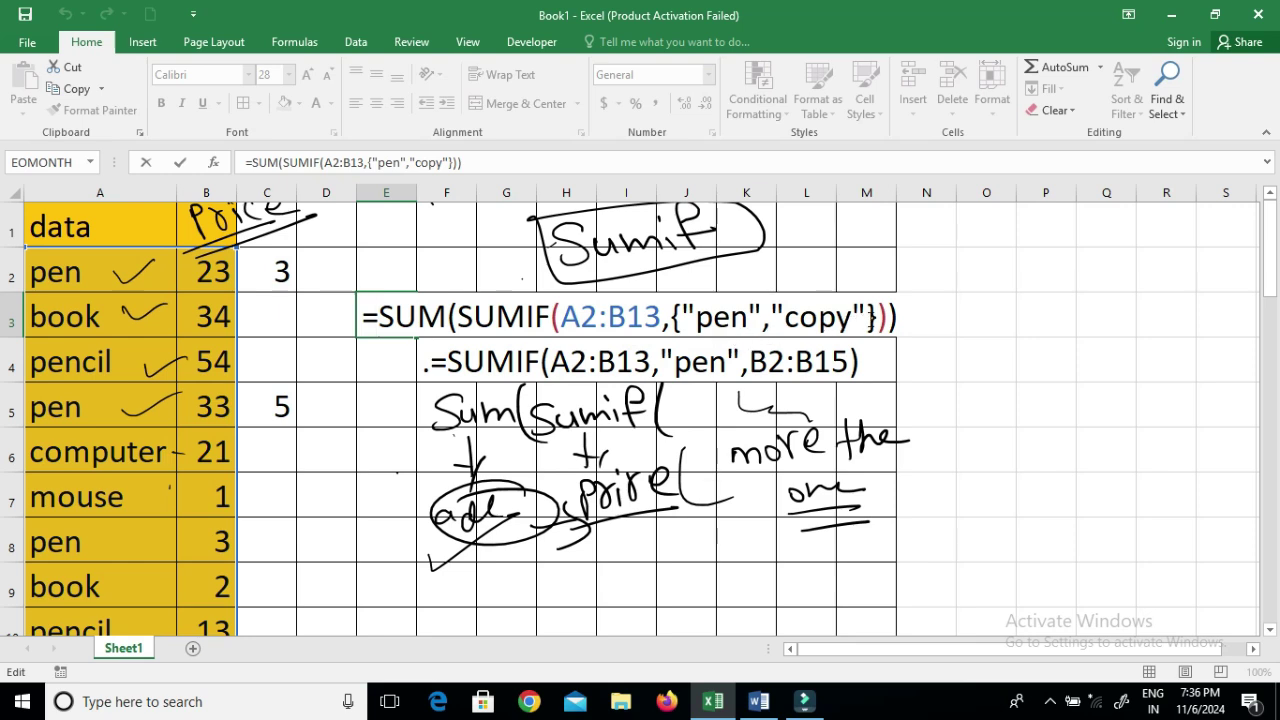
click(879, 318)
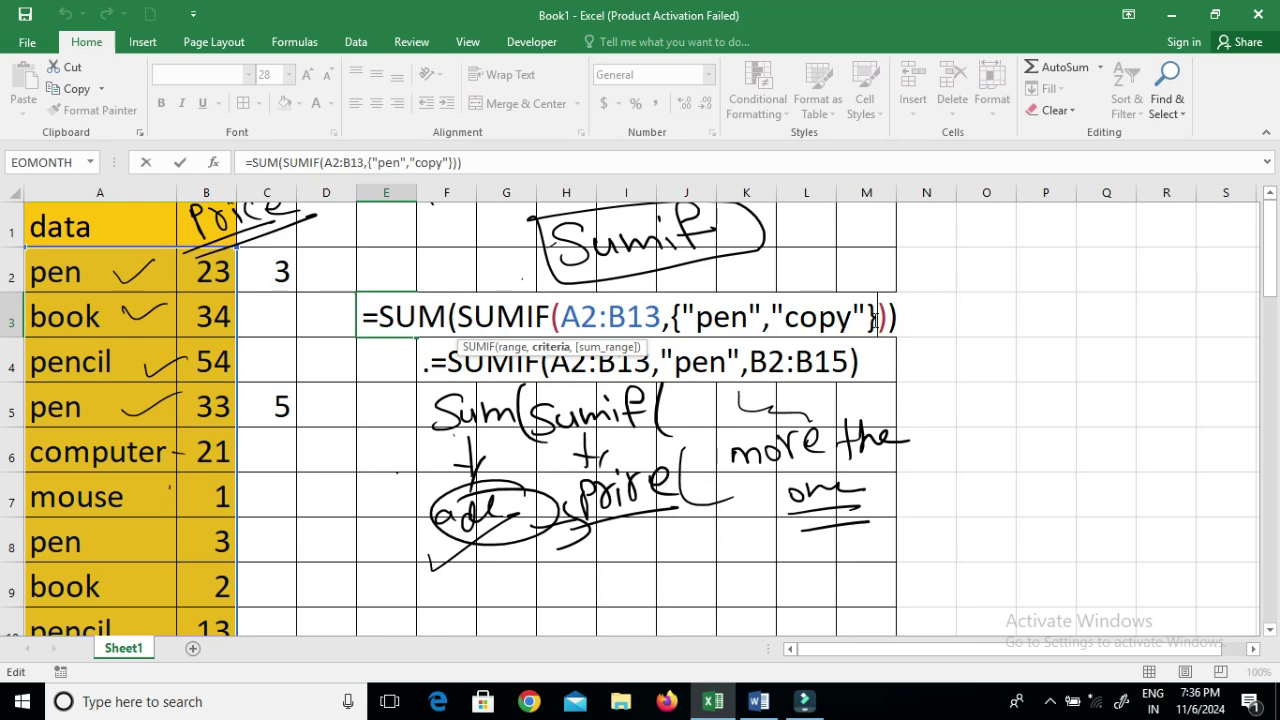
text(,)
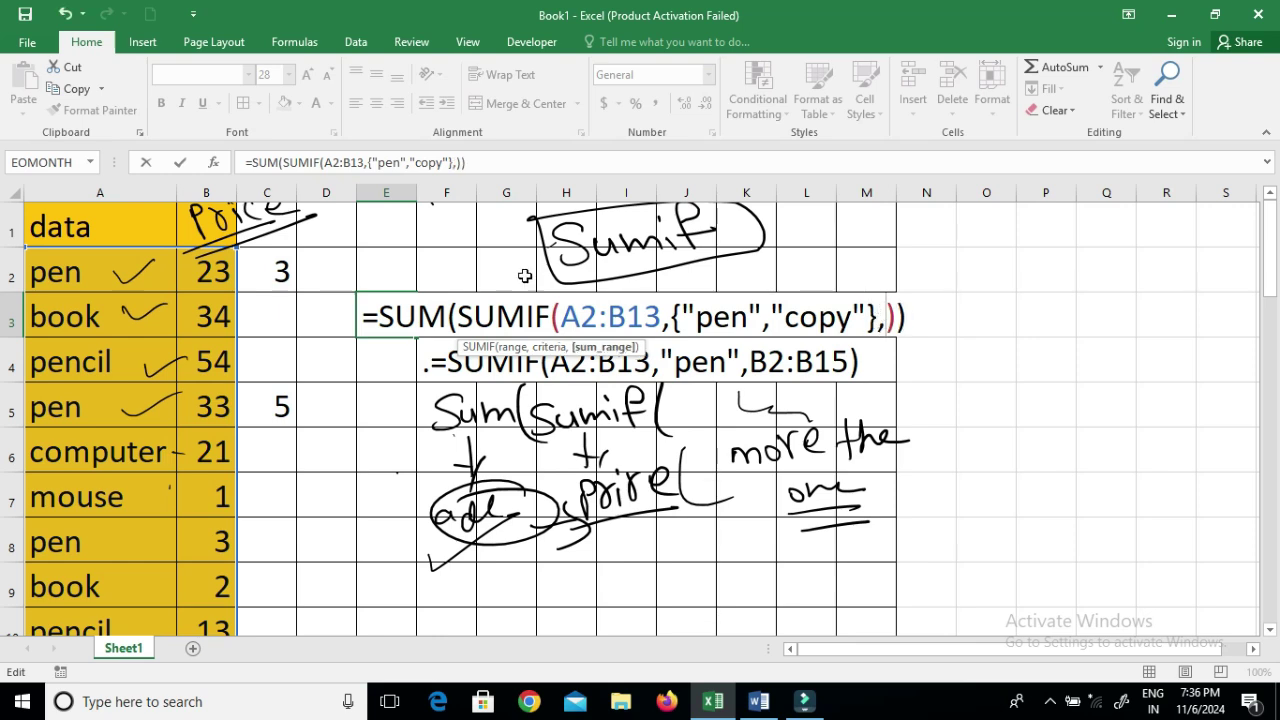
click(207, 271)
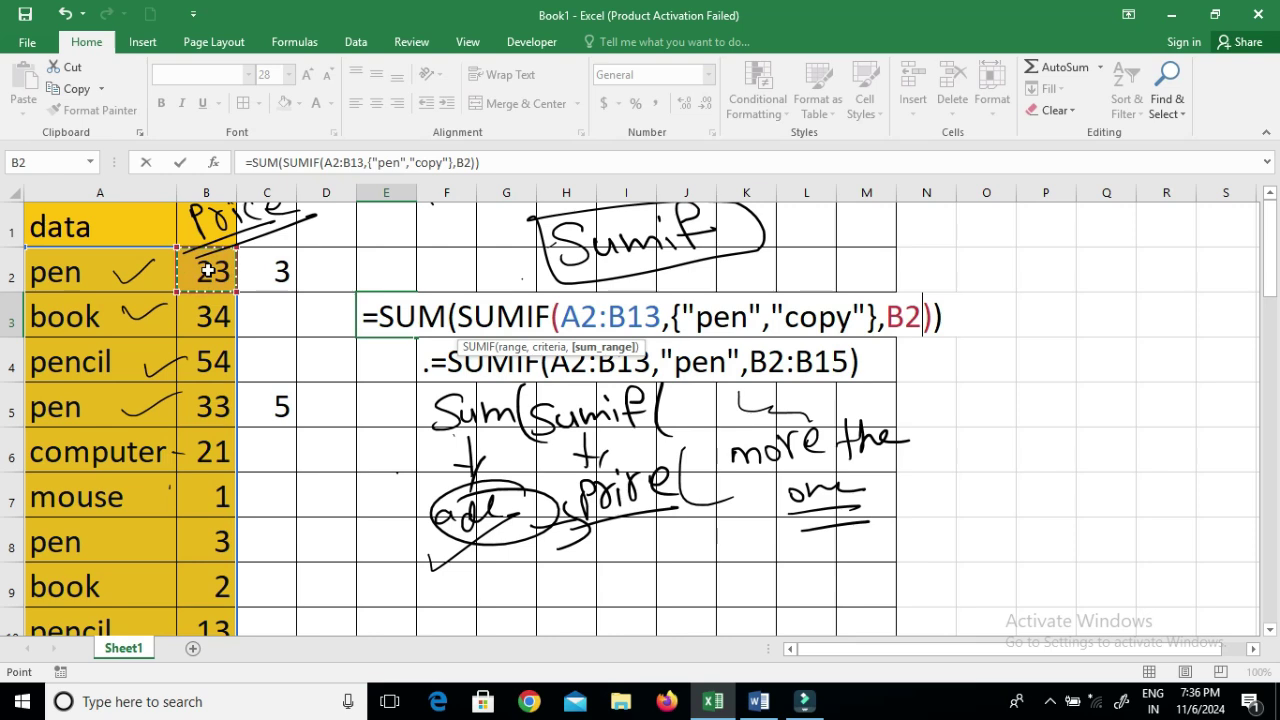
key(ctrl+shift+Down)
scroll(207, 271, up, 2)
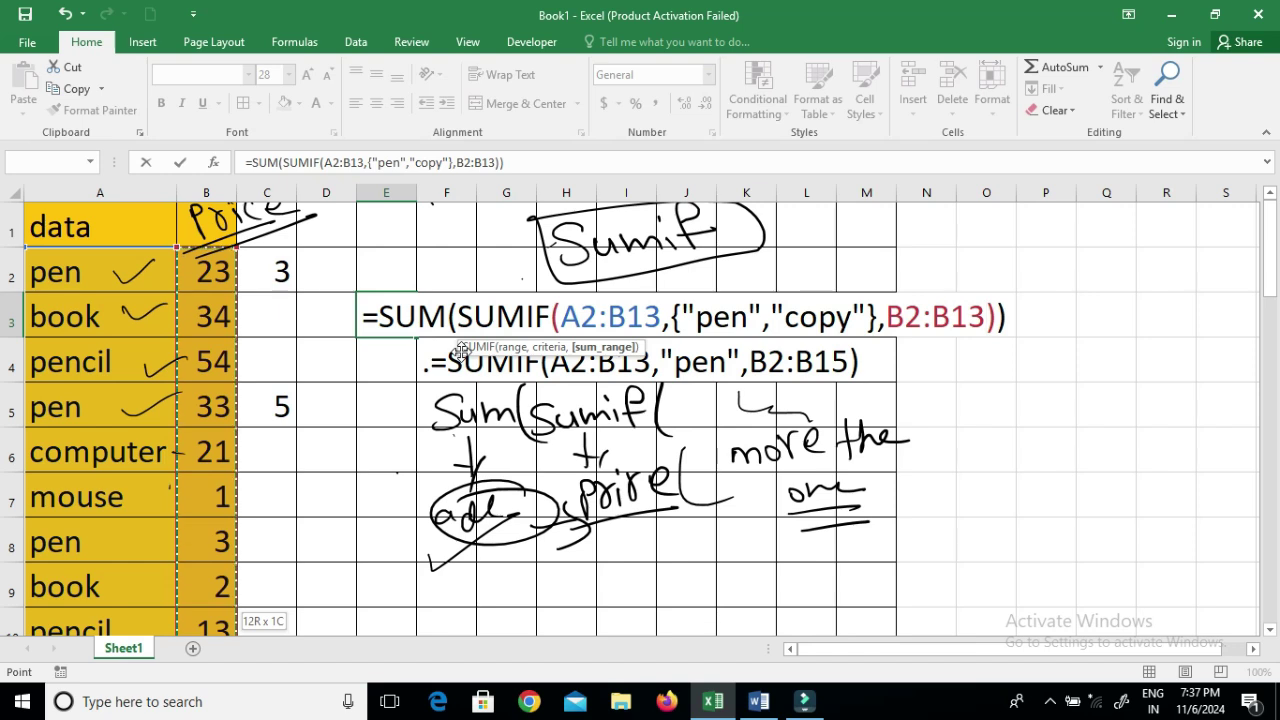
key(Return)
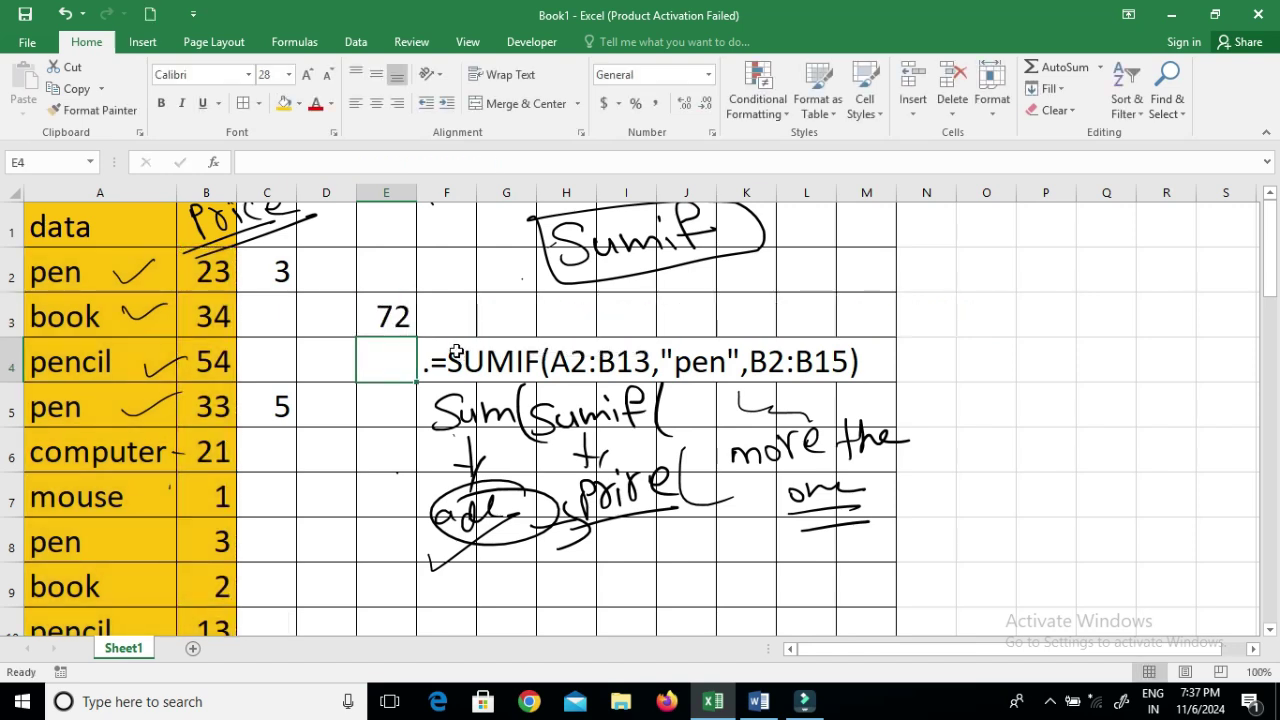
- Evaluate the SUM with SUMIF formula in E3 stage by stage with Evaluate Formula, and return to the cell
click(398, 322)
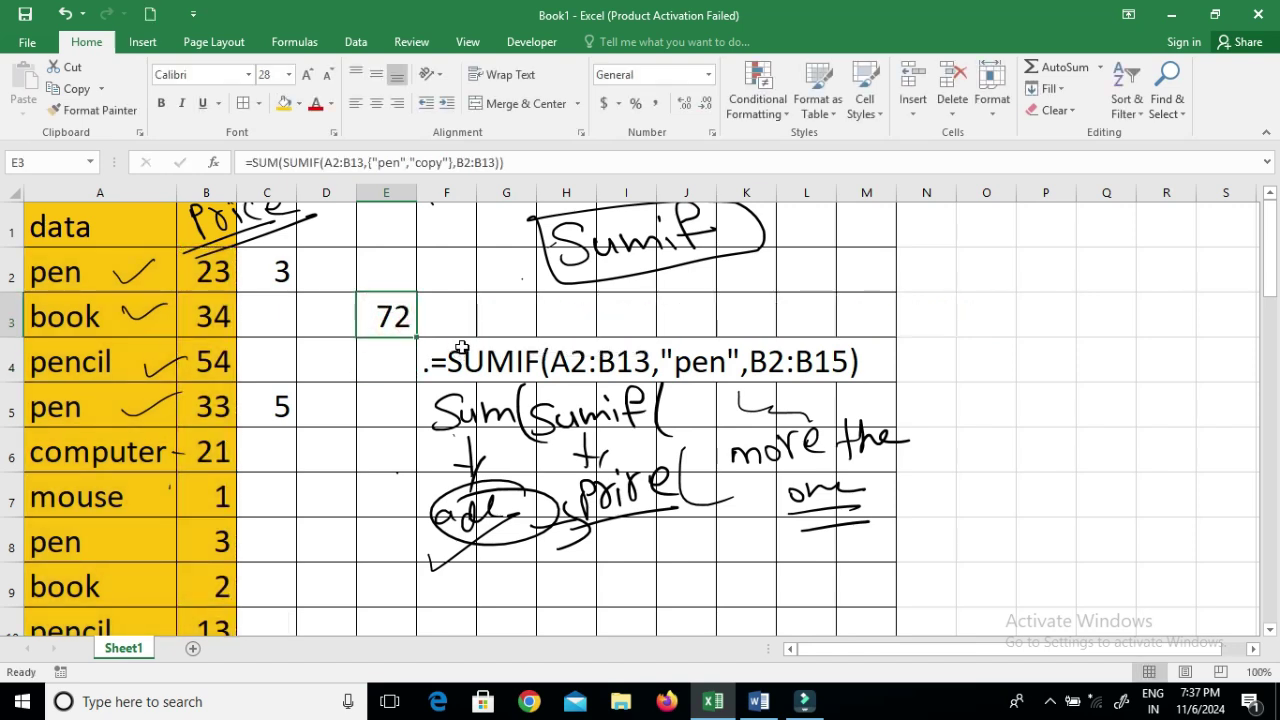
click(290, 43)
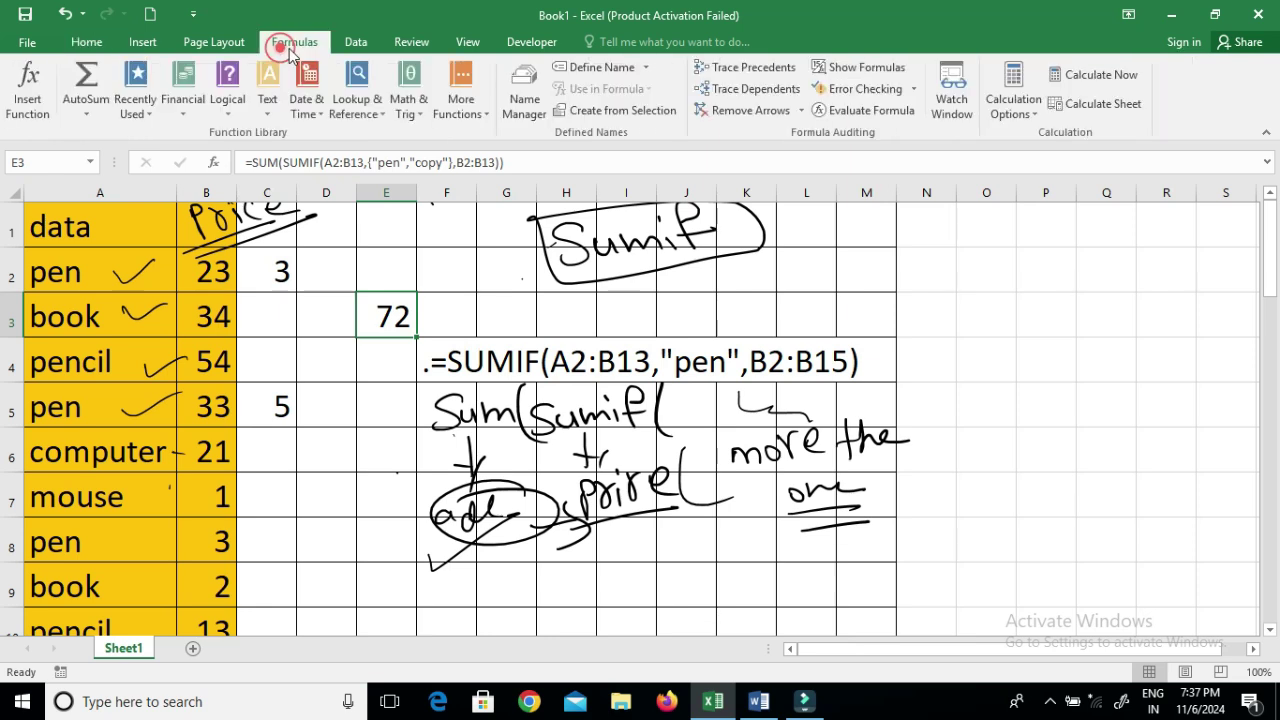
click(900, 110)
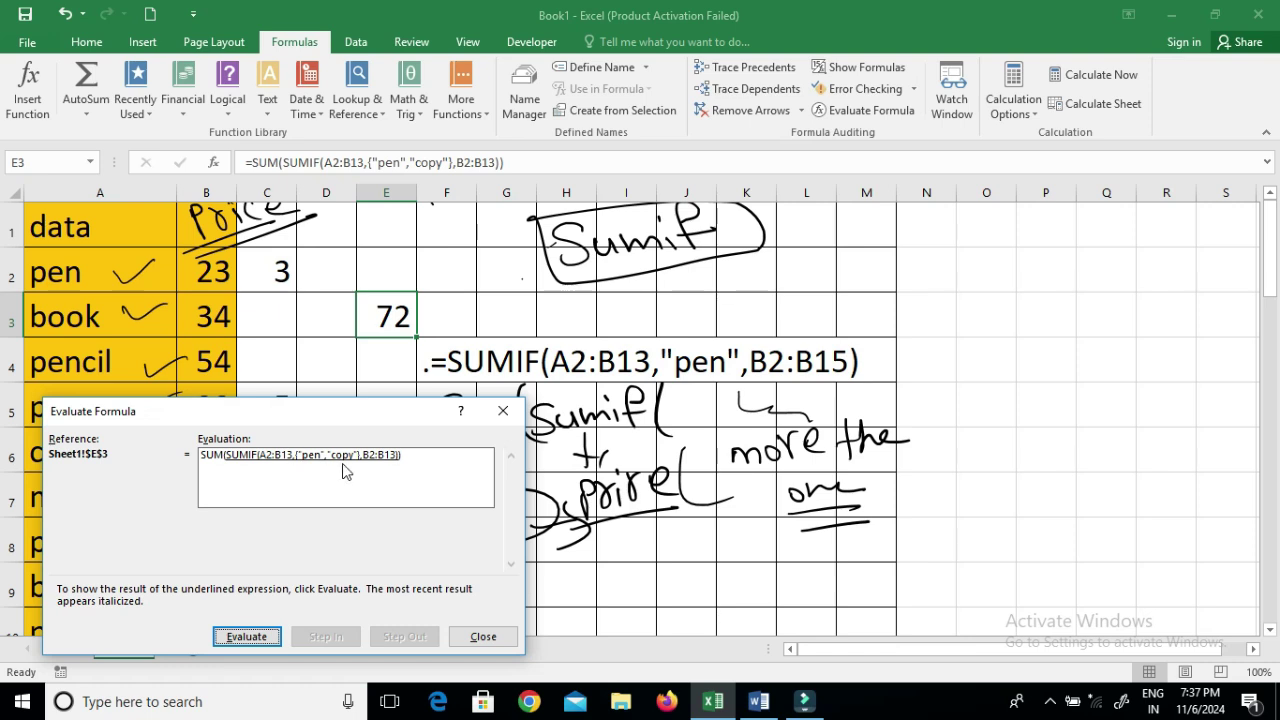
click(250, 637)
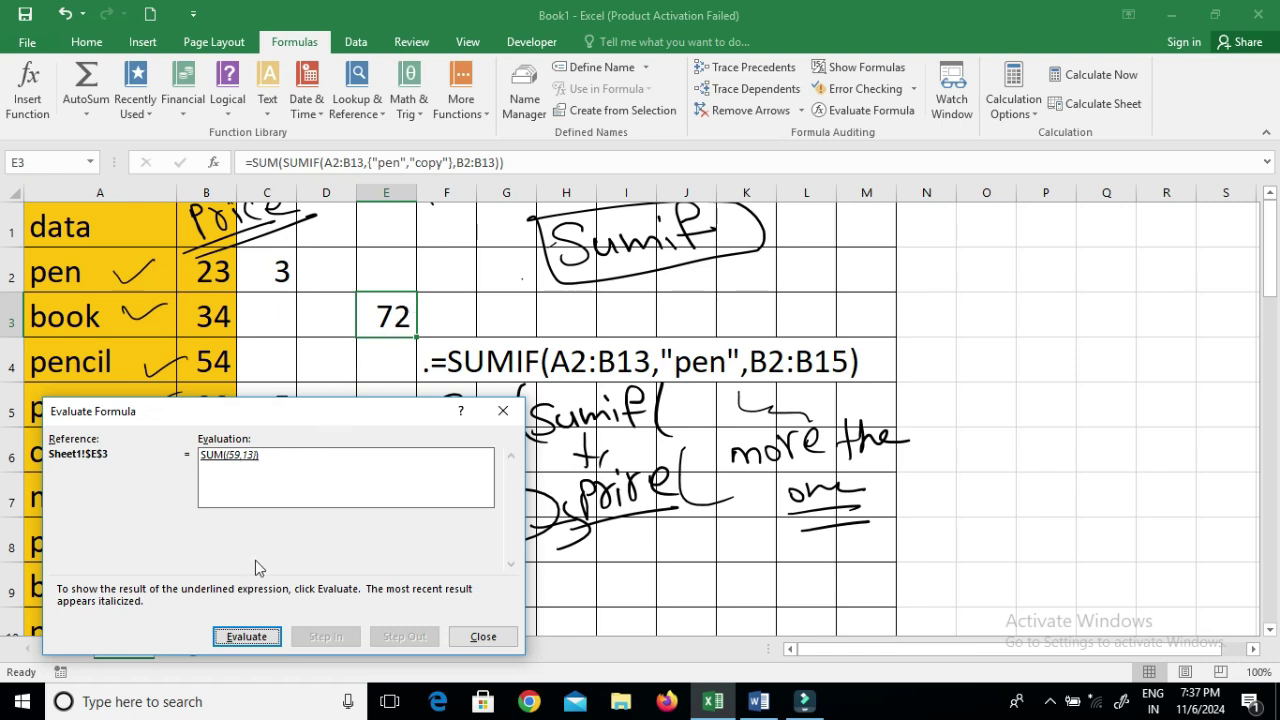
click(252, 640)
click(483, 636)
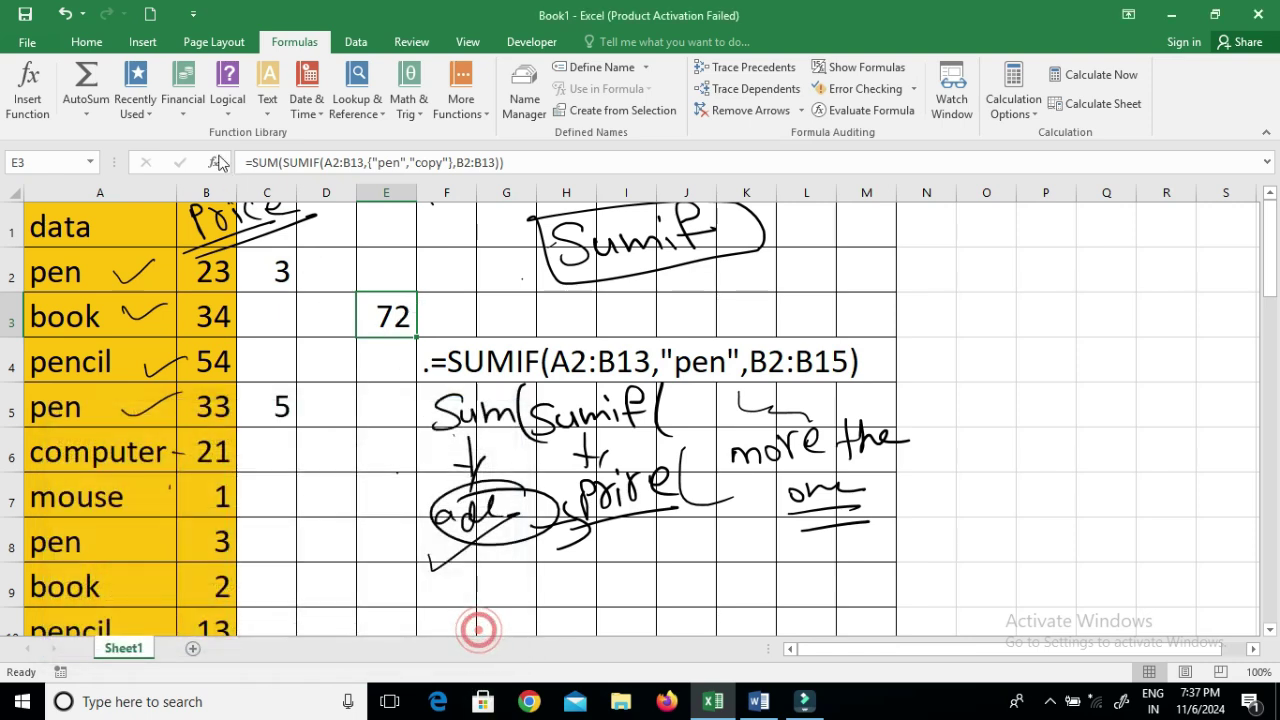
click(87, 42)
click(340, 298)
click(400, 314)
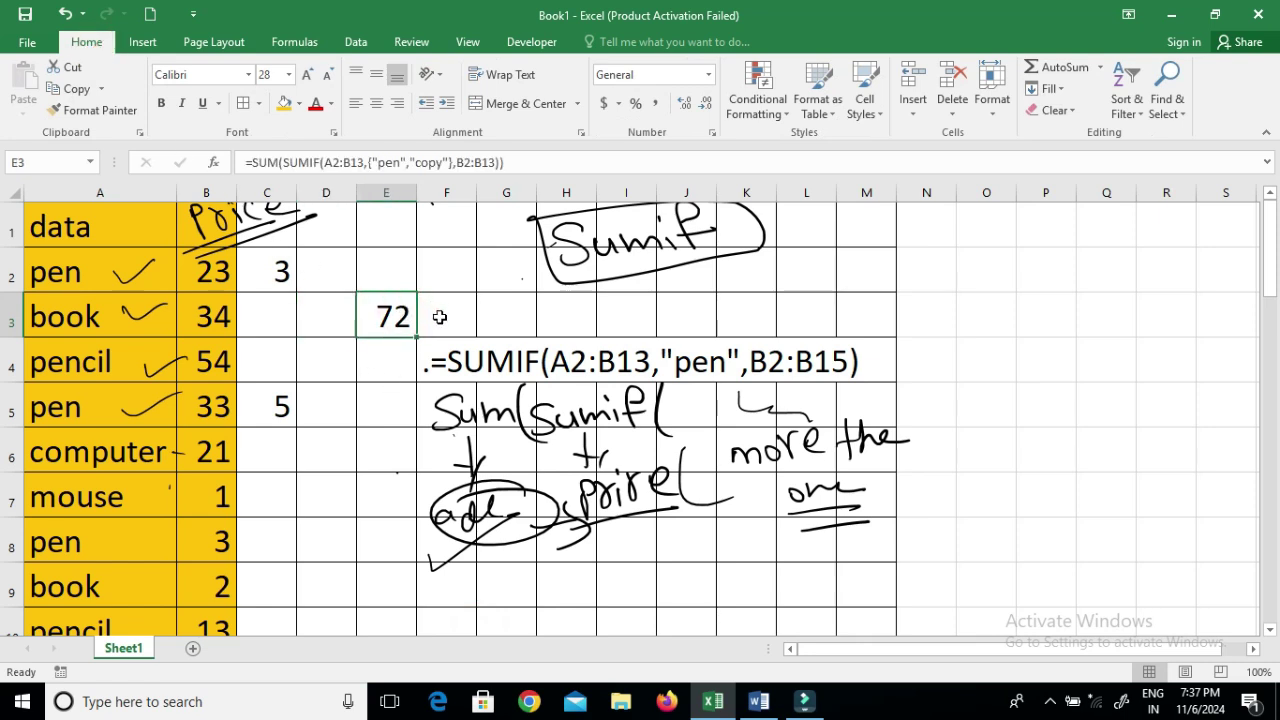
- Switch to the Word notes and erase the handwritten Sumif heading and the product price notes beneath it
key(alt+Tab)
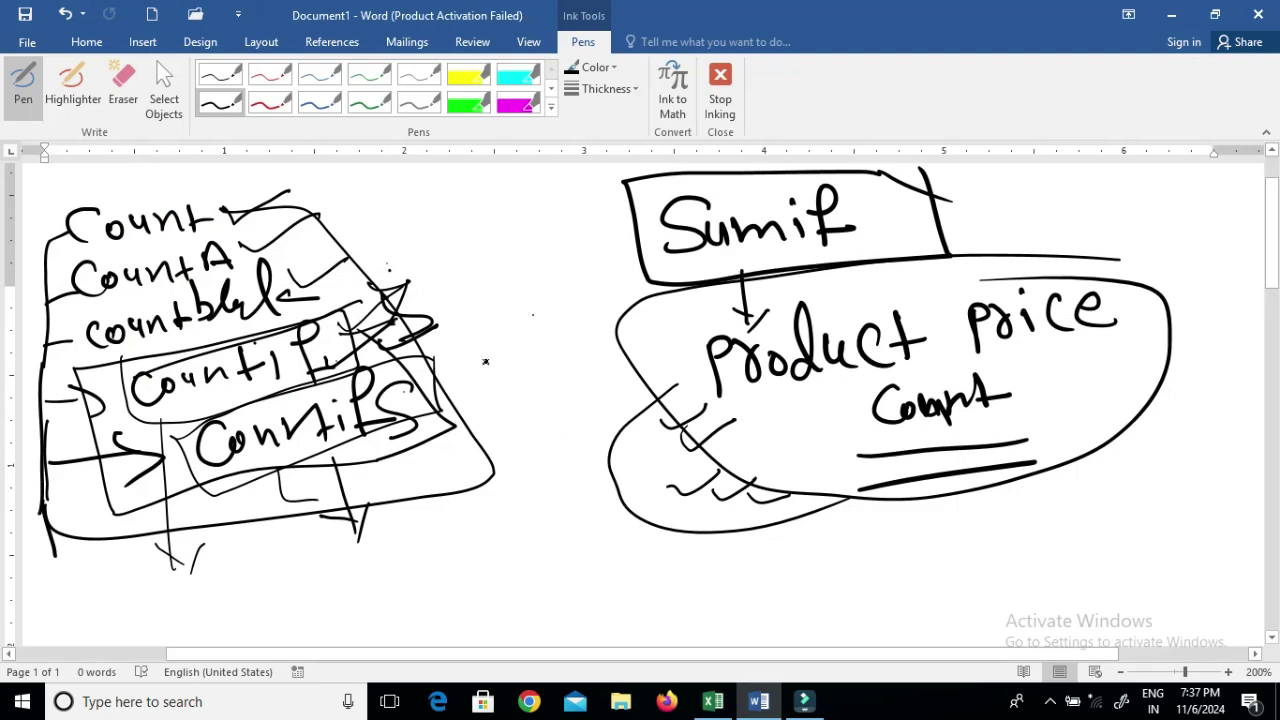
click(123, 85)
mouse_move(606, 242)
mouse_down()
mouse_move(723, 249)
mouse_move(920, 297)
mouse_move(953, 273)
mouse_move(735, 310)
mouse_move(1022, 223)
mouse_move(884, 195)
mouse_move(733, 297)
mouse_move(708, 508)
mouse_move(671, 323)
mouse_move(700, 420)
mouse_move(866, 279)
mouse_up()
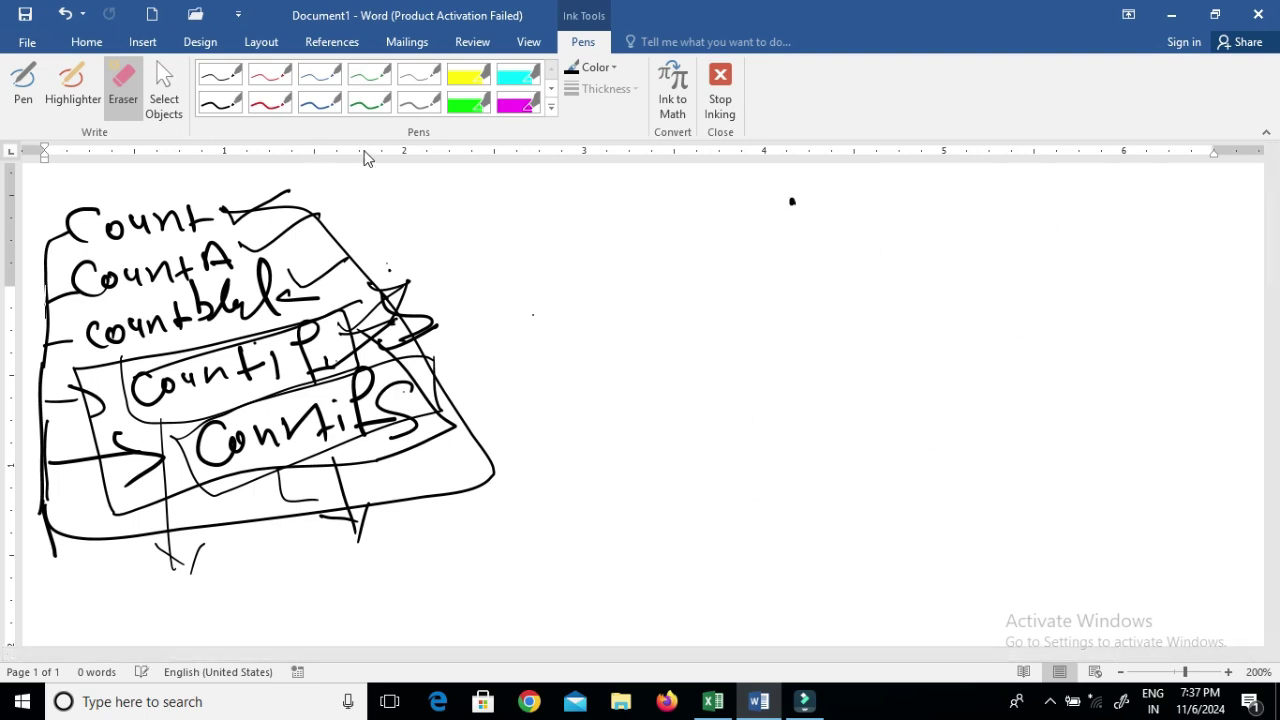
- Draw pen tick marks beside Count, CountA and Countblank, and arrows leading from the list toward the empty area
click(14, 78)
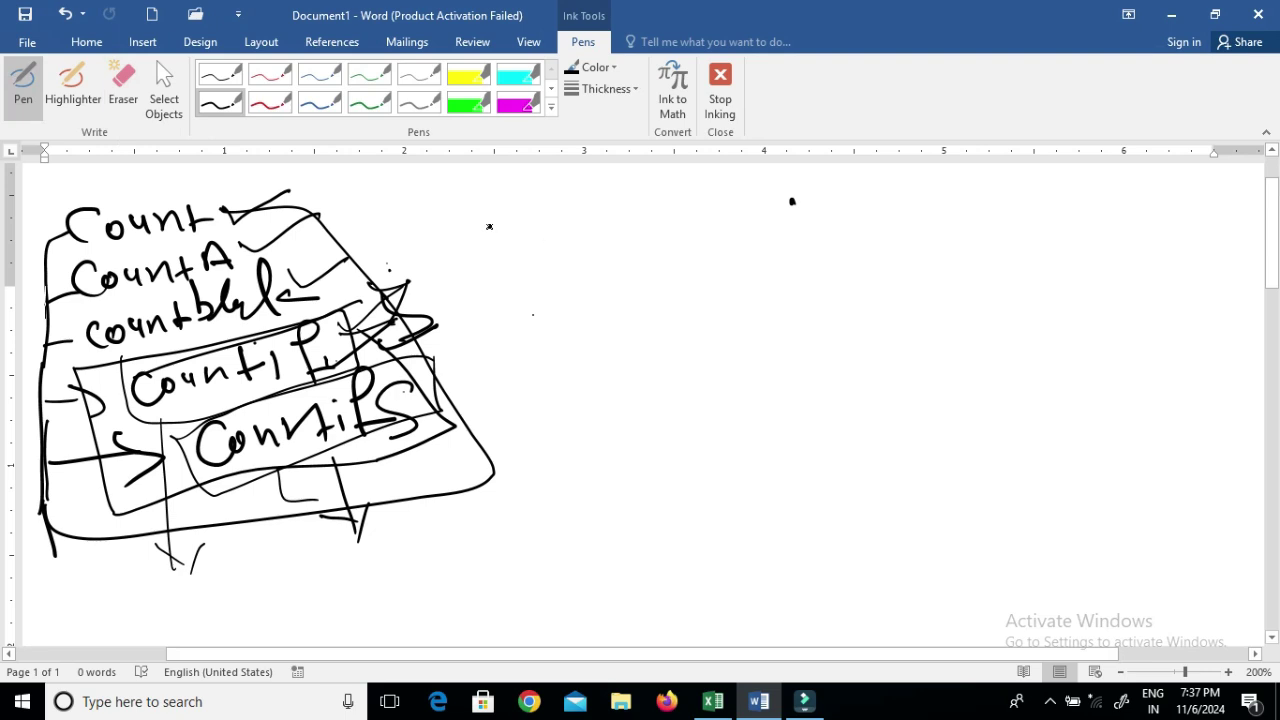
drag(476, 328, 552, 315)
drag(210, 206, 335, 204)
drag(313, 256, 368, 239)
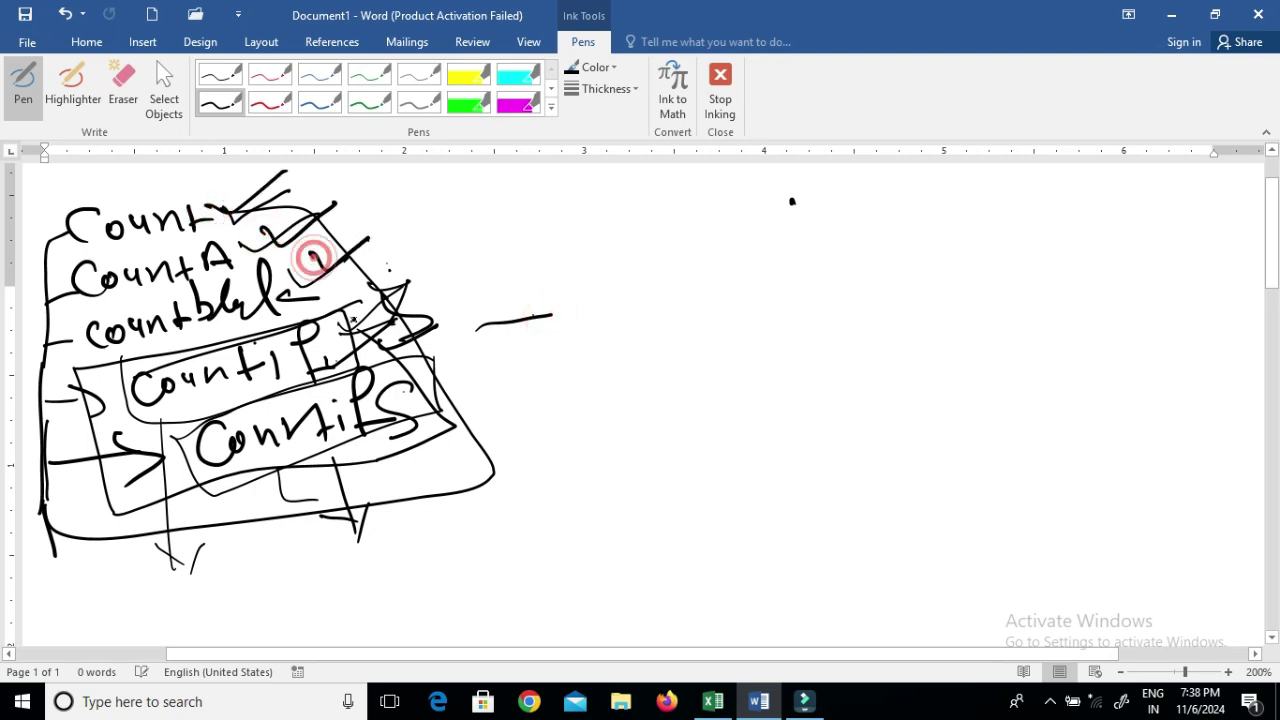
mouse_move(288, 178)
mouse_down()
mouse_move(424, 241)
mouse_move(441, 198)
mouse_up()
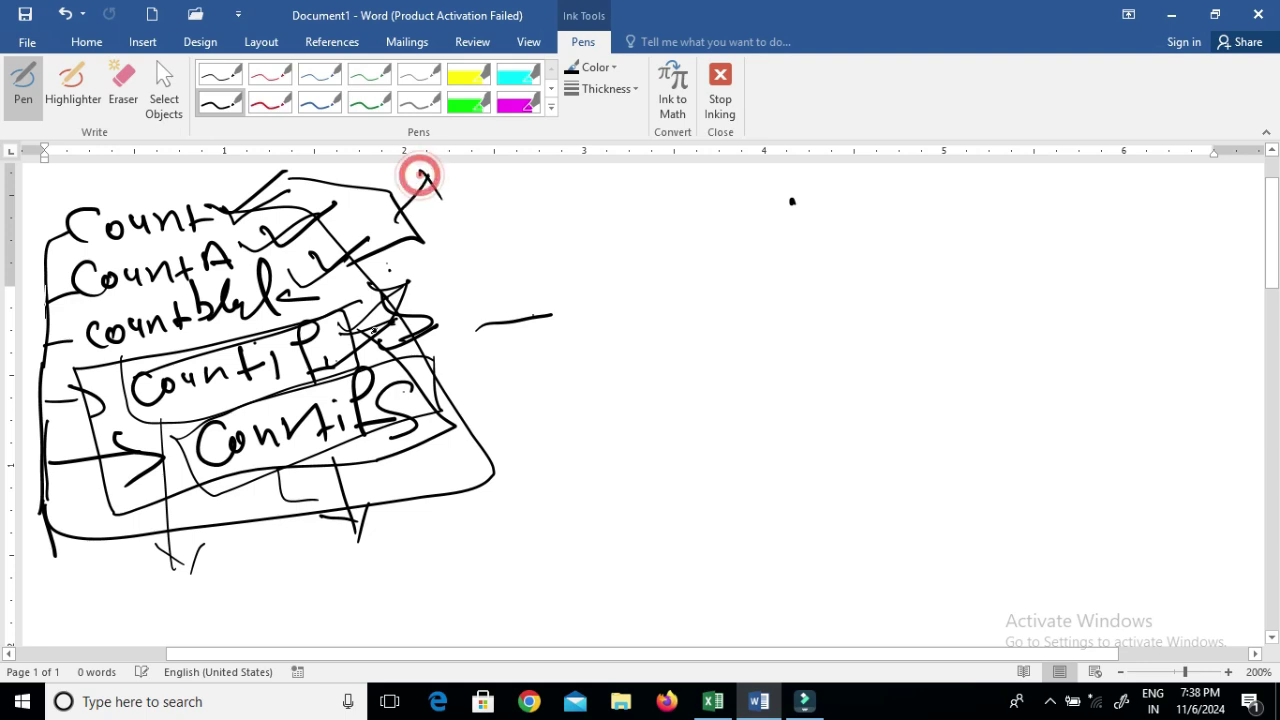
mouse_move(368, 290)
mouse_down()
mouse_move(515, 258)
mouse_move(502, 250)
mouse_move(513, 296)
mouse_up()
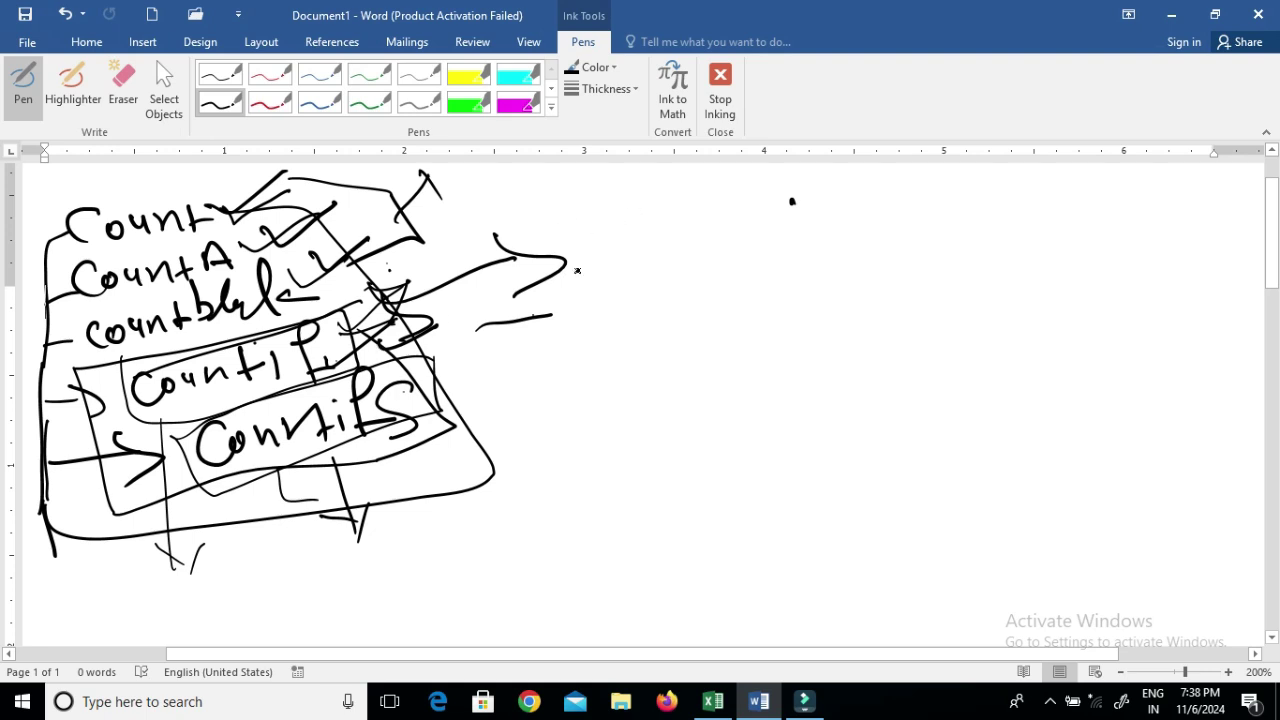
- Handwrite "Sumif" in the cleared area beside the count function list
mouse_move(731, 202)
mouse_down()
mouse_move(677, 245)
mouse_move(752, 212)
mouse_up()
drag(766, 205, 771, 227)
drag(822, 207, 826, 224)
mouse_move(876, 177)
mouse_down()
mouse_move(848, 178)
mouse_move(845, 224)
mouse_move(900, 198)
mouse_up()
- Handwrite "Sum(Sumif(" beneath the new Sumif note
mouse_move(724, 305)
mouse_down()
mouse_move(700, 348)
mouse_move(778, 300)
mouse_move(814, 318)
mouse_up()
mouse_move(816, 274)
mouse_down()
mouse_move(830, 266)
mouse_move(852, 314)
mouse_up()
mouse_move(894, 262)
mouse_down()
mouse_move(862, 292)
mouse_move(987, 280)
mouse_up()
click(978, 237)
mouse_move(1040, 215)
mouse_down()
mouse_move(1025, 222)
mouse_move(1010, 278)
mouse_up()
drag(1004, 266, 1042, 252)
drag(1079, 203, 1110, 306)
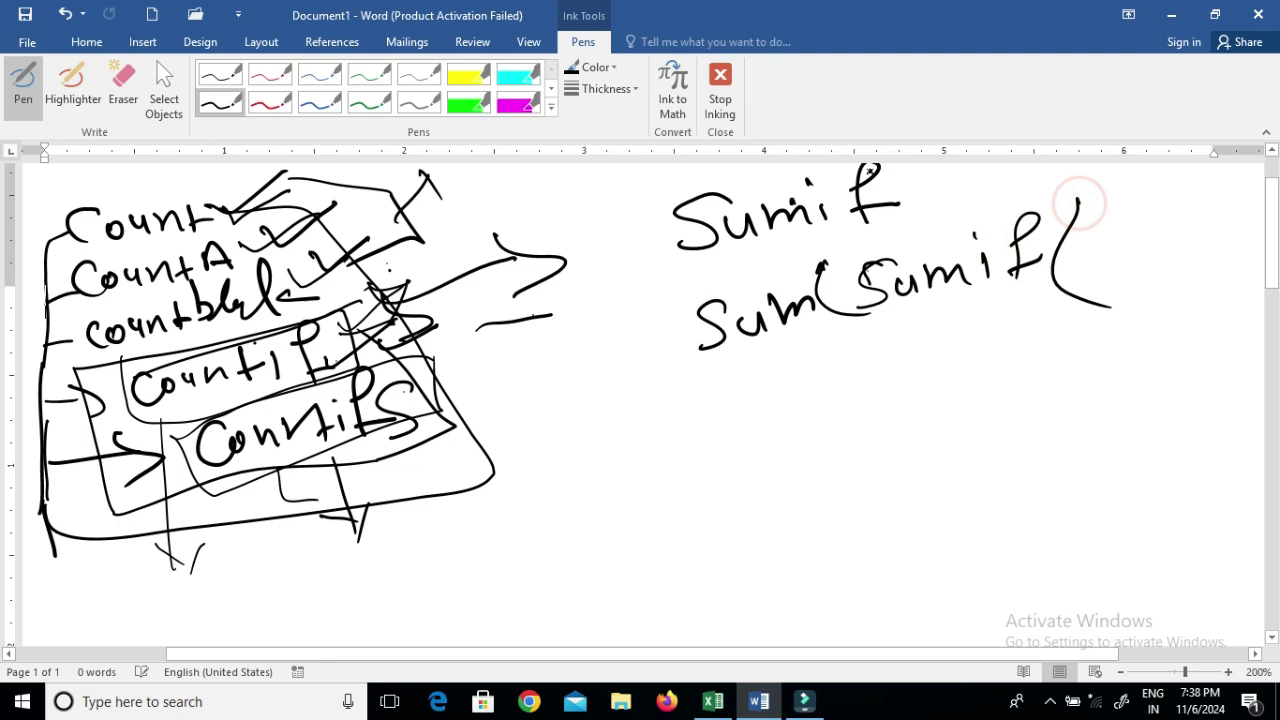
- Draw a bracket with an arrow linking the Sumif and Sum(Sumif( notes
mouse_move(708, 226)
mouse_down()
mouse_move(613, 256)
mouse_move(718, 369)
mouse_up()
mouse_move(664, 332)
mouse_down()
mouse_move(641, 326)
mouse_move(687, 305)
mouse_up()
drag(663, 279, 672, 342)
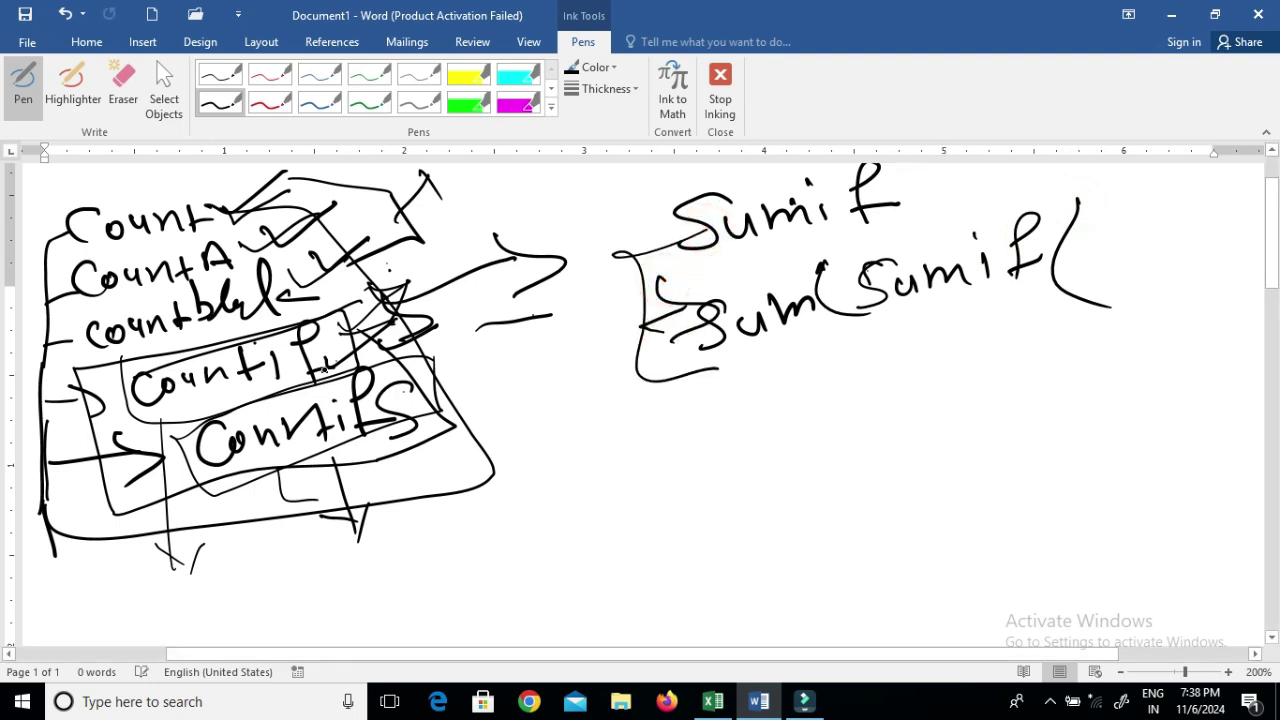
- Mark Countif in the count function list and handwrite "Sum(Countif" below the Sum(Sumif( note
drag(246, 391, 320, 347)
mouse_move(650, 455)
mouse_down()
mouse_move(624, 458)
mouse_move(625, 496)
mouse_move(682, 468)
mouse_up()
mouse_move(689, 462)
mouse_down()
mouse_move(691, 474)
mouse_move(728, 476)
mouse_up()
mouse_move(746, 428)
mouse_down()
mouse_move(742, 474)
mouse_move(768, 436)
mouse_move(850, 444)
mouse_move(874, 420)
mouse_move(870, 396)
mouse_up()
mouse_move(884, 408)
mouse_down()
mouse_move(924, 382)
mouse_move(886, 458)
mouse_up()
drag(882, 440, 936, 424)
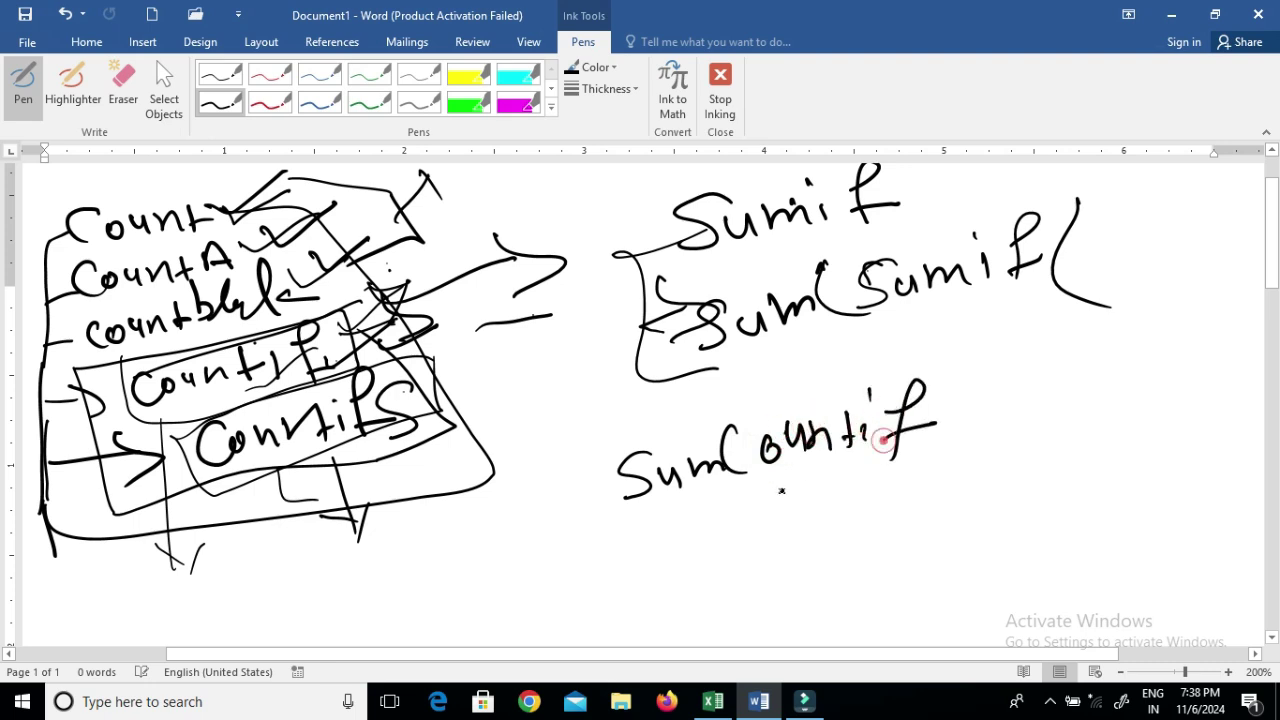
- Handwrite "Countif" above the Sum(Countif note, add dashes after both, and circle the whole group of formulas
mouse_move(714, 386)
mouse_down()
mouse_move(690, 410)
mouse_move(726, 406)
mouse_up()
mouse_move(734, 408)
mouse_down()
mouse_move(840, 368)
mouse_move(832, 396)
mouse_move(932, 350)
mouse_up()
drag(1012, 377, 940, 385)
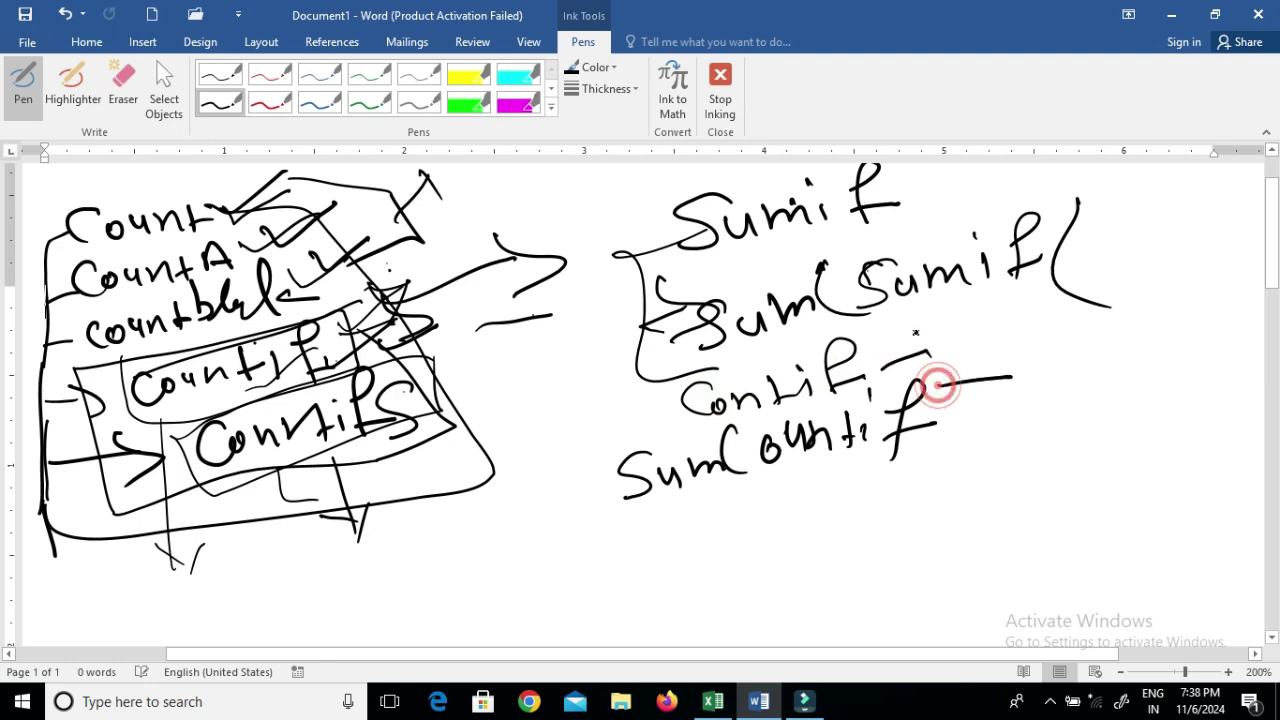
mouse_move(650, 264)
mouse_down()
mouse_move(868, 212)
mouse_move(615, 468)
mouse_move(1060, 412)
mouse_move(1088, 180)
mouse_move(646, 178)
mouse_move(603, 455)
mouse_move(831, 508)
mouse_move(870, 486)
mouse_up()
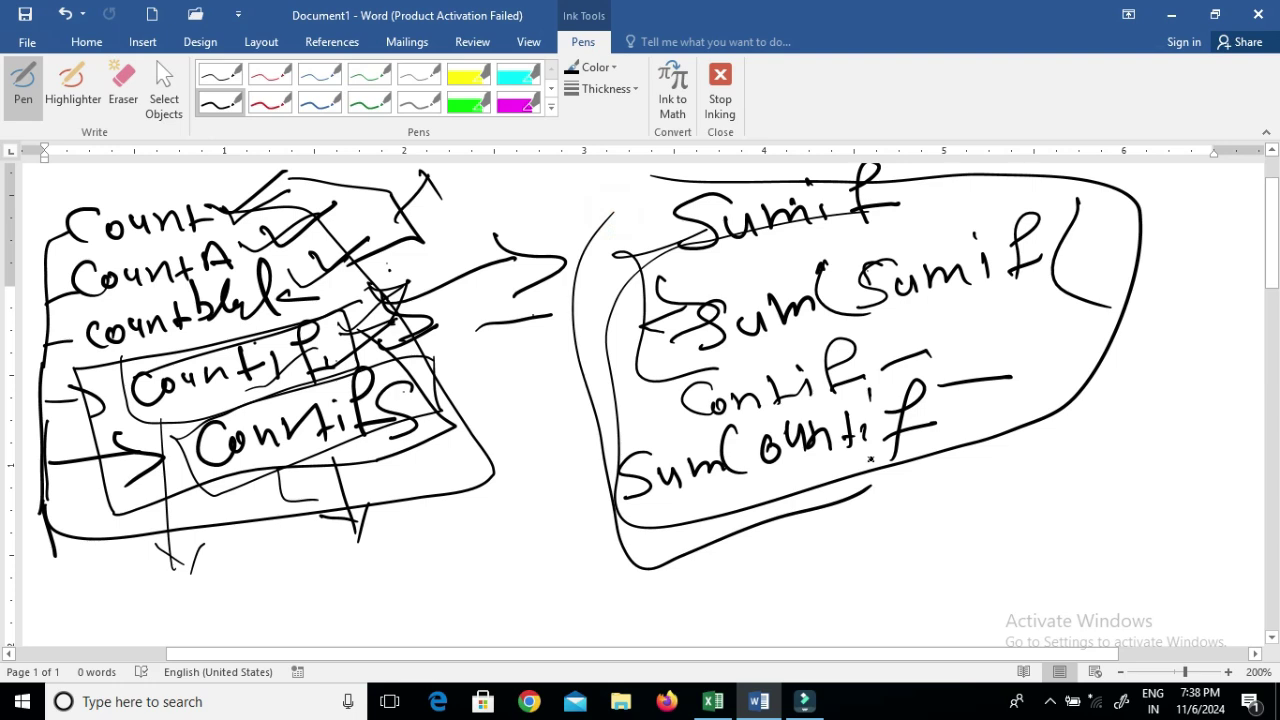